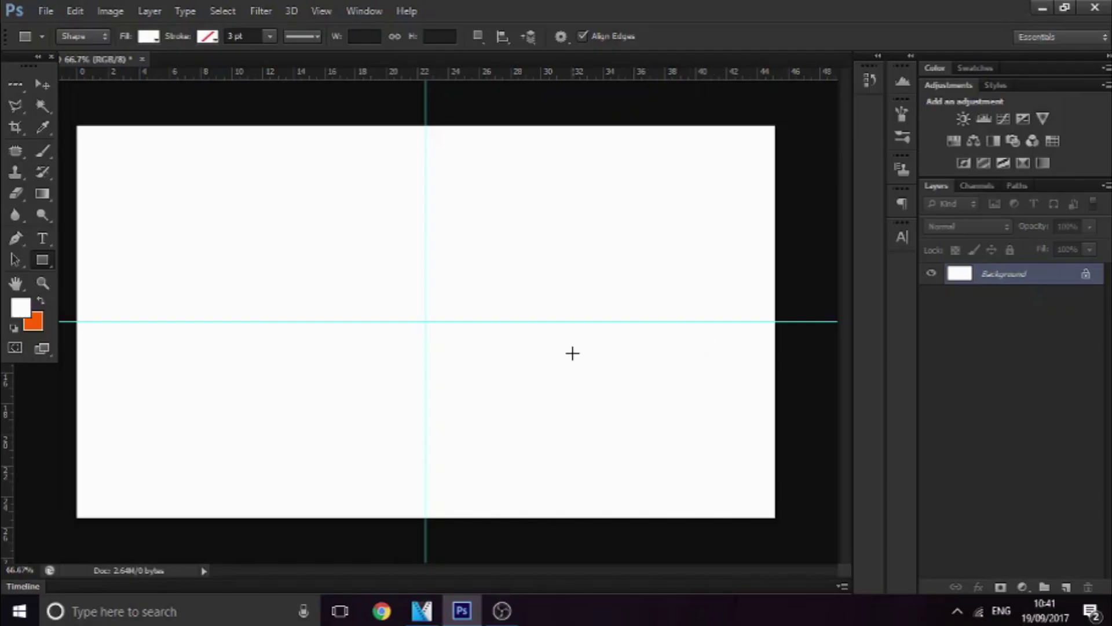
- Draw a wide purple-filled rectangle across the canvas centre
click(46, 84)
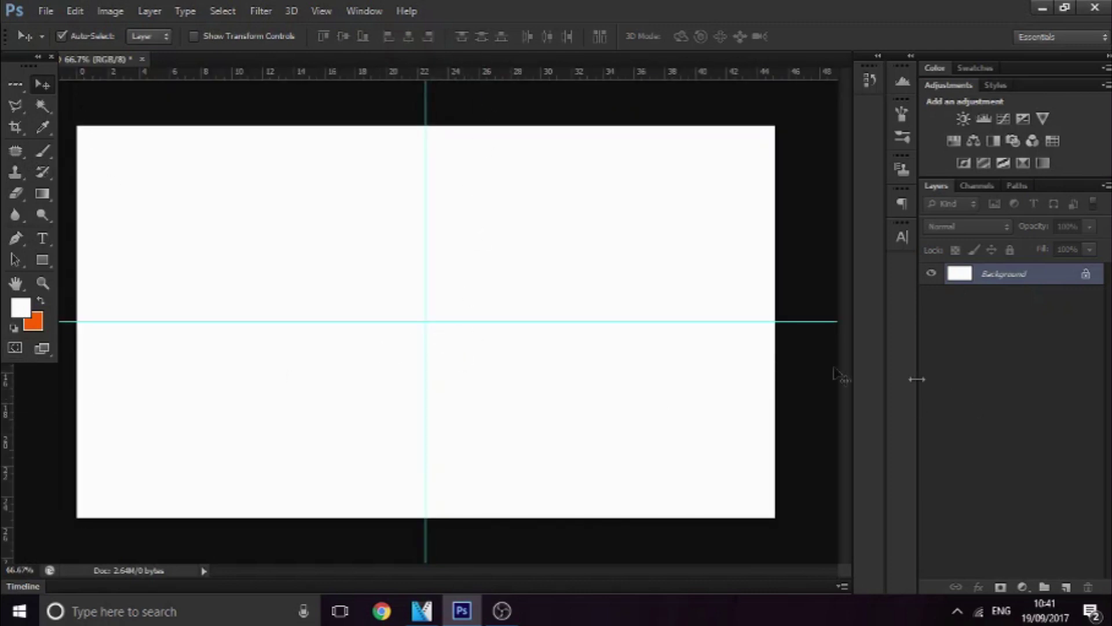
click(38, 262)
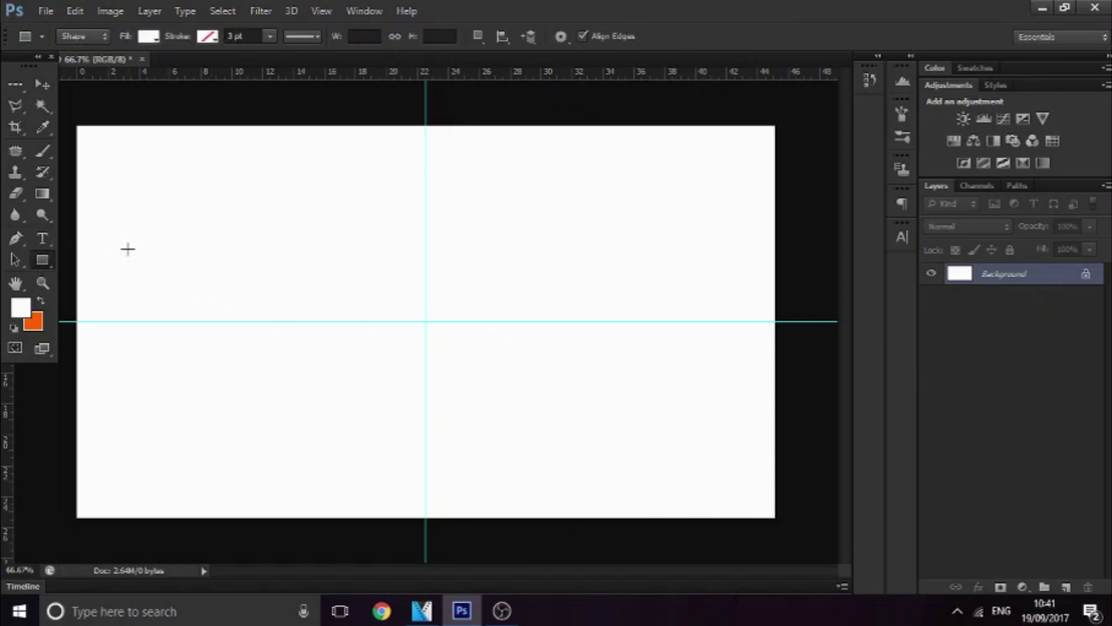
click(155, 37)
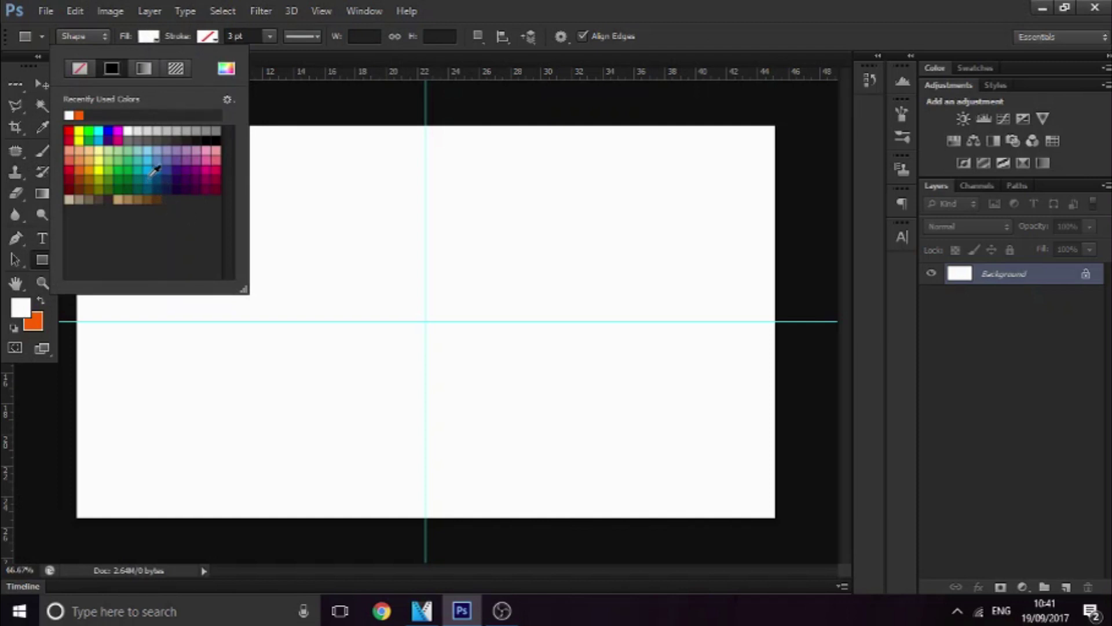
click(185, 168)
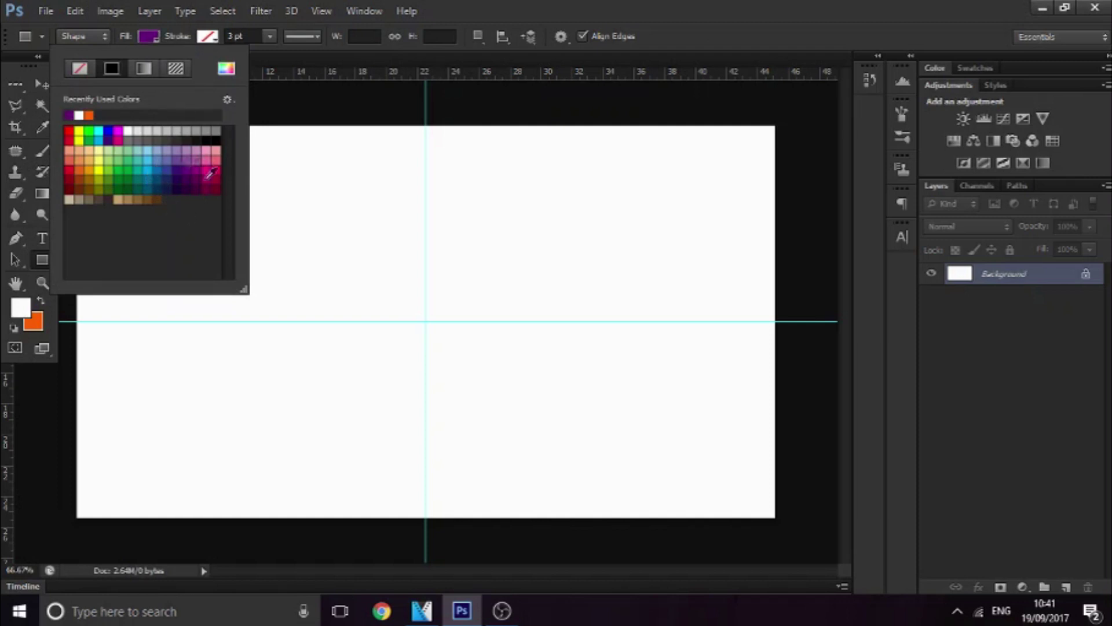
click(268, 351)
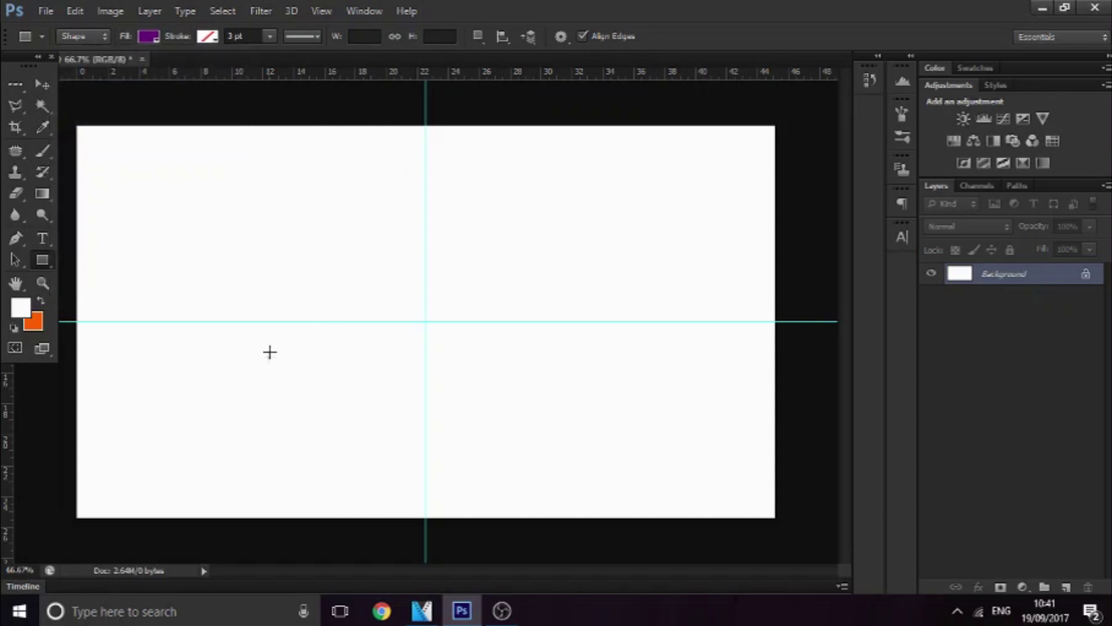
drag(268, 352, 546, 303)
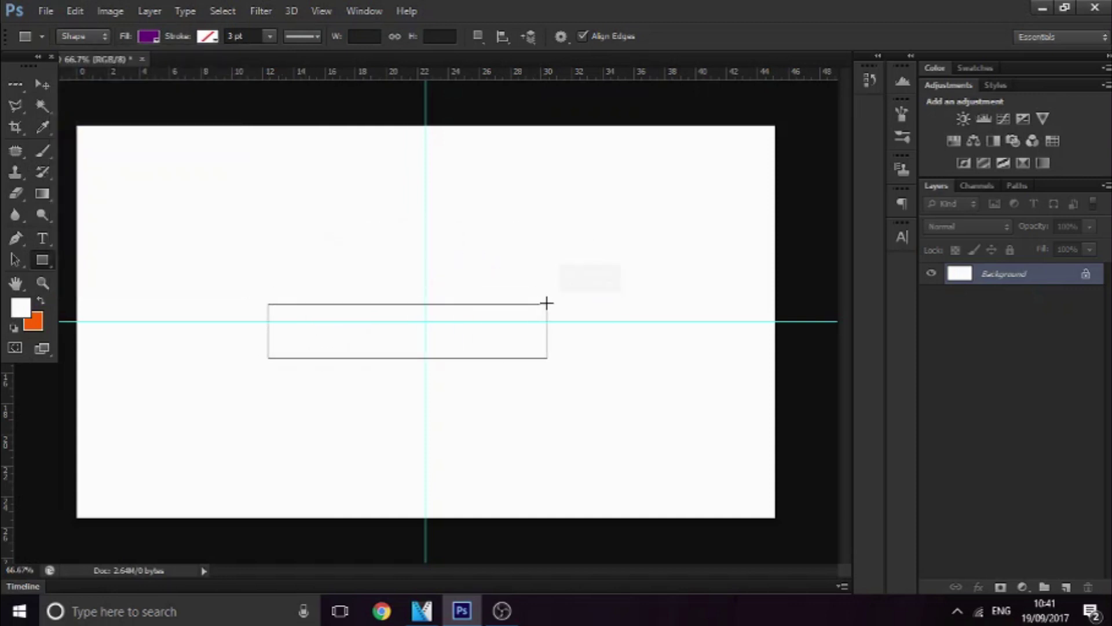
- Rasterize the Rectangle 1 layer and skew it into a slanted parallelogram
right_click(1064, 287)
click(811, 191)
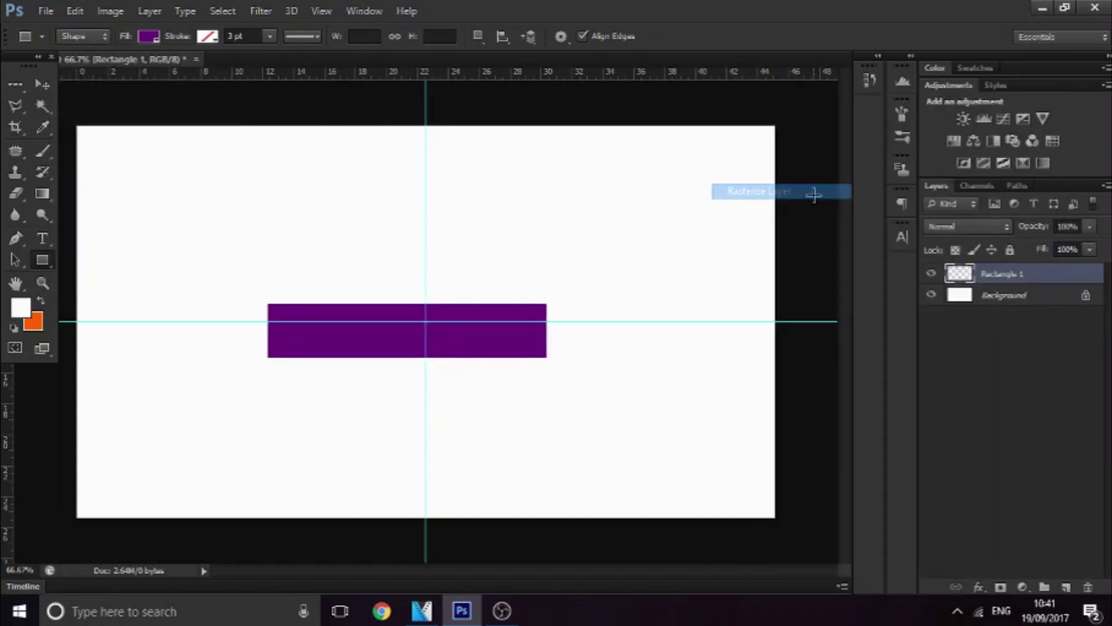
key(ctrl+t)
drag(489, 343, 512, 334)
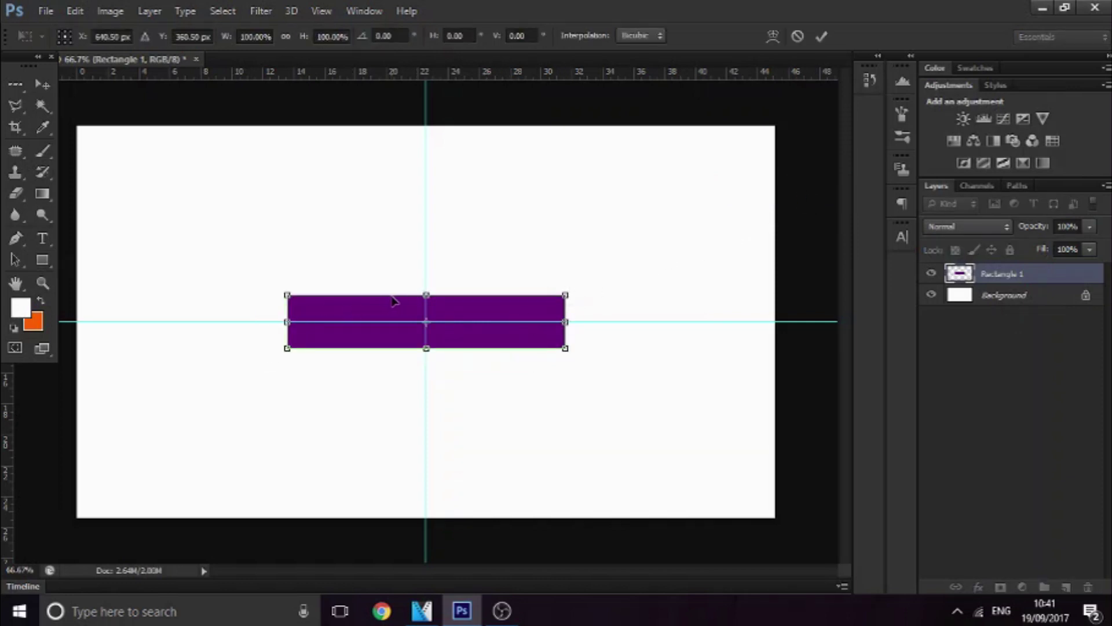
drag(426, 297, 443, 303)
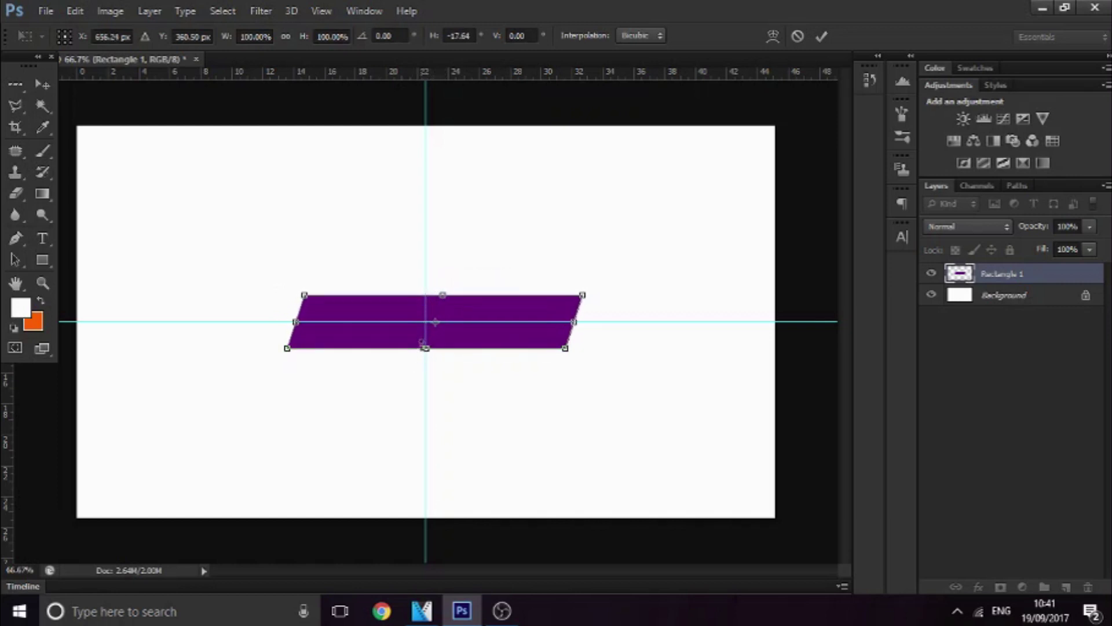
double_click(385, 309)
- Nudge the parallelogram slightly left and hide the guides
key(ctrl+t)
drag(472, 343, 464, 342)
double_click(470, 340)
key(ctrl+semicolon)
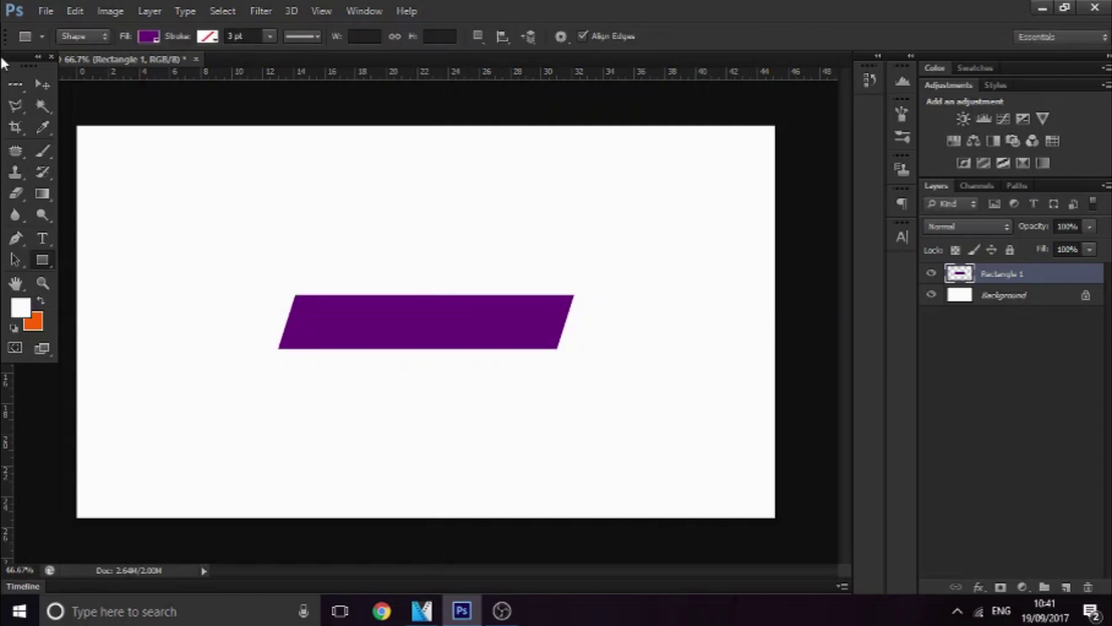
click(37, 86)
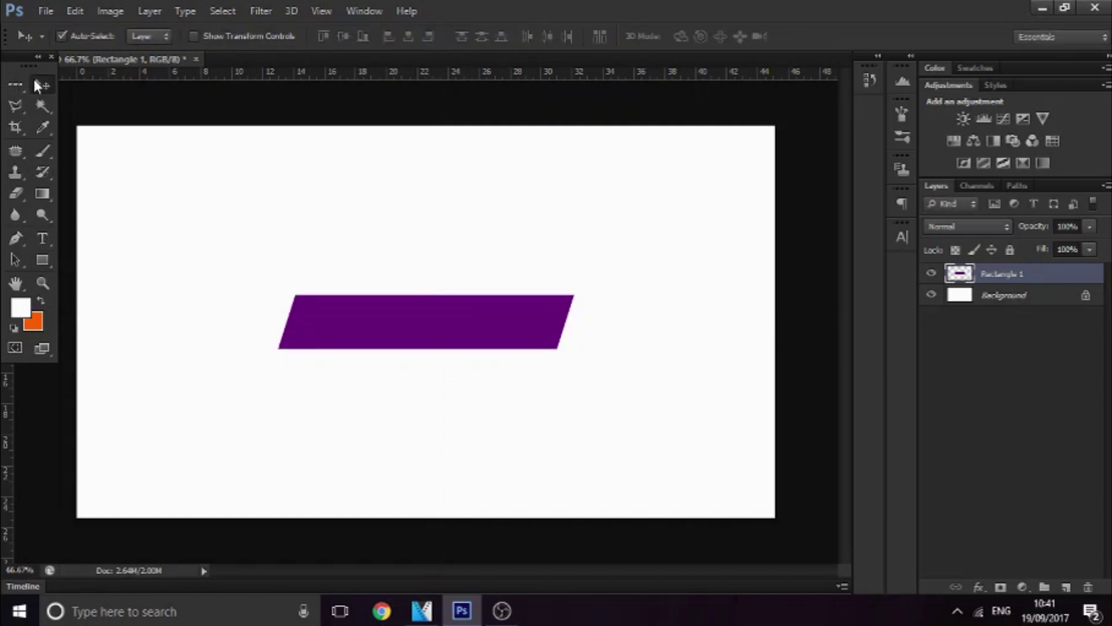
- Place Image3 from the Pictures images folder into the document
click(58, 8)
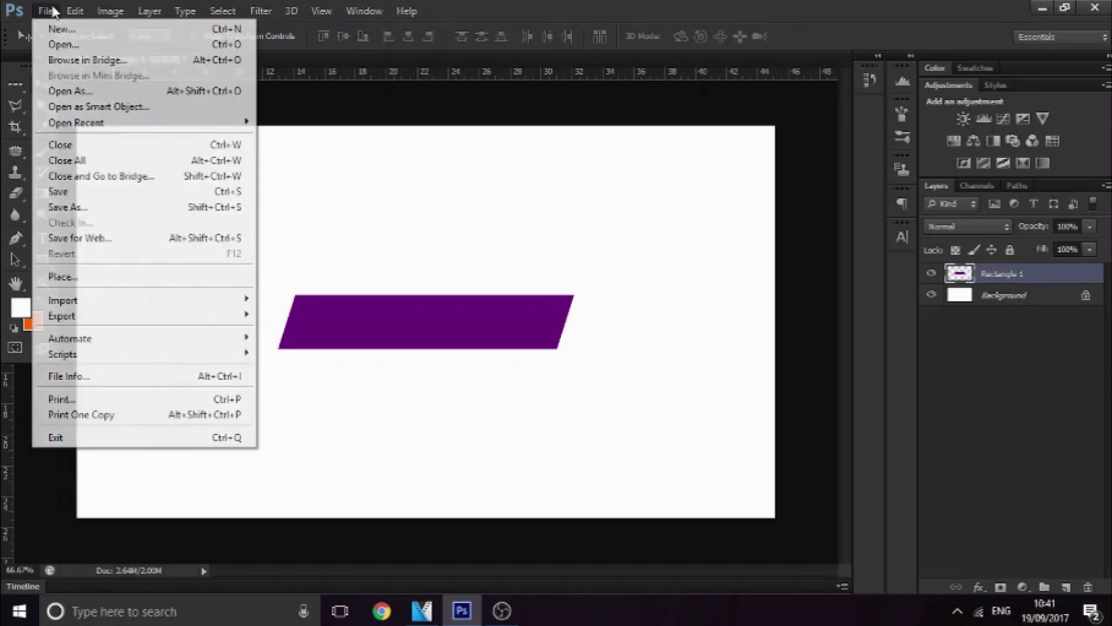
click(70, 281)
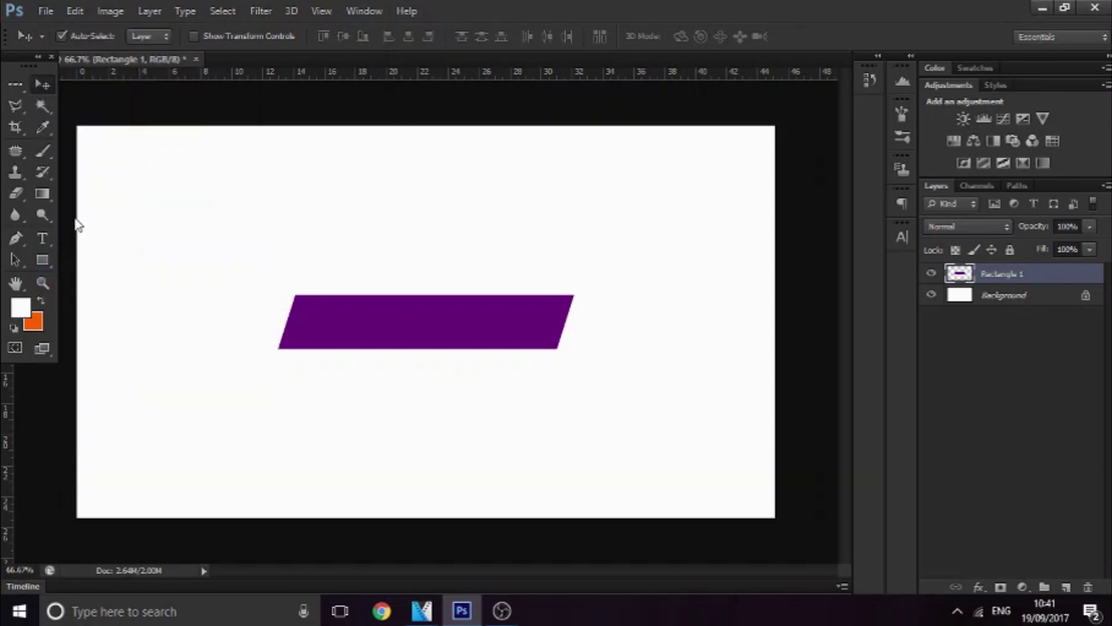
click(394, 184)
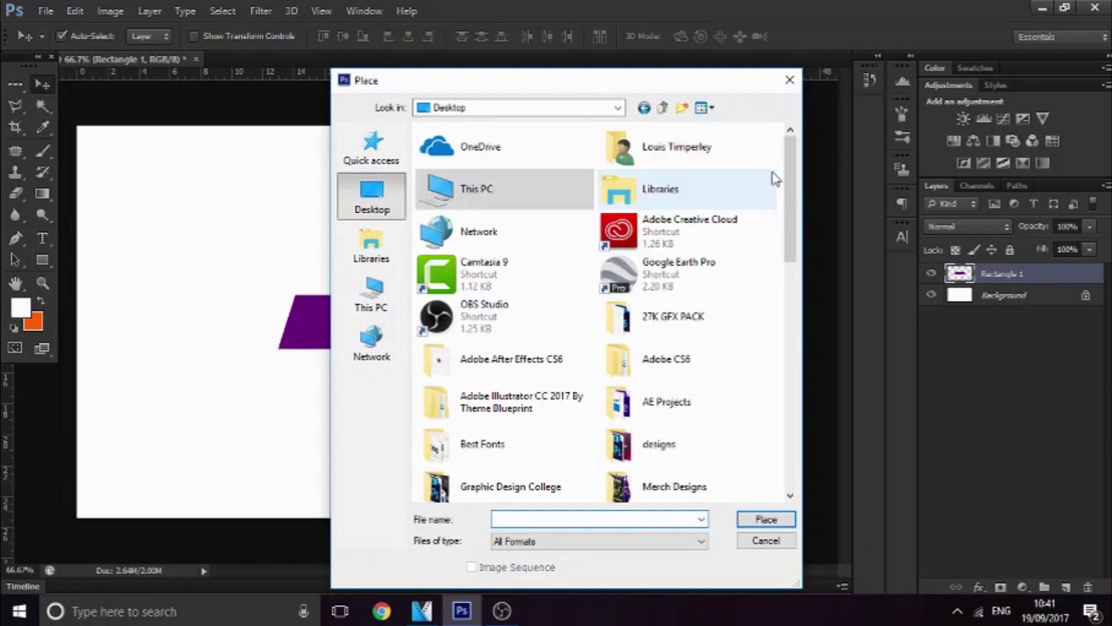
double_click(660, 189)
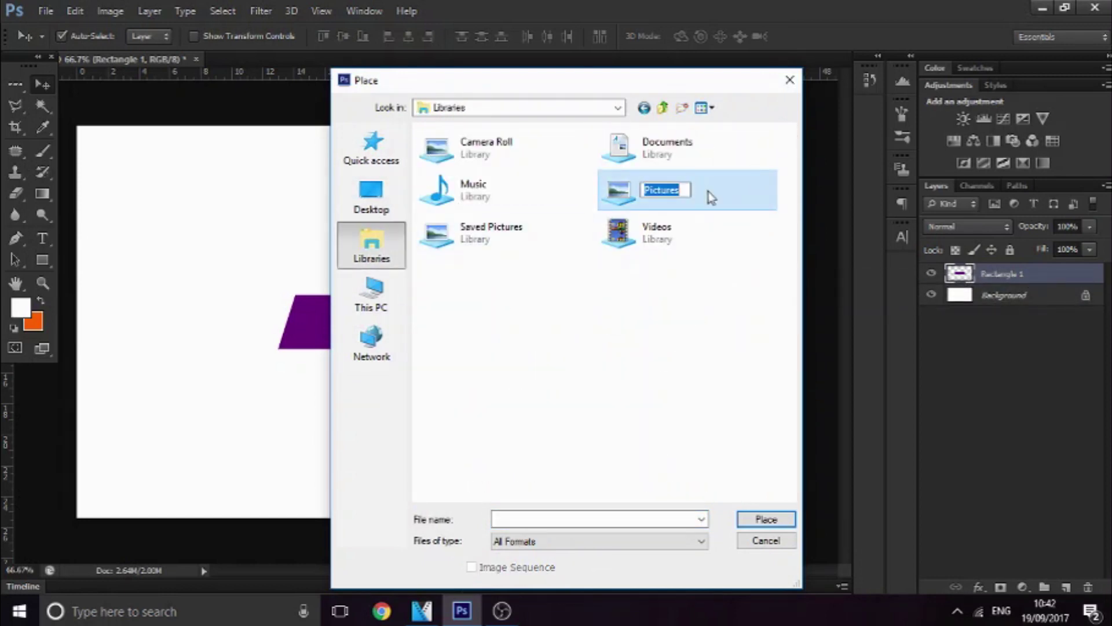
double_click(705, 195)
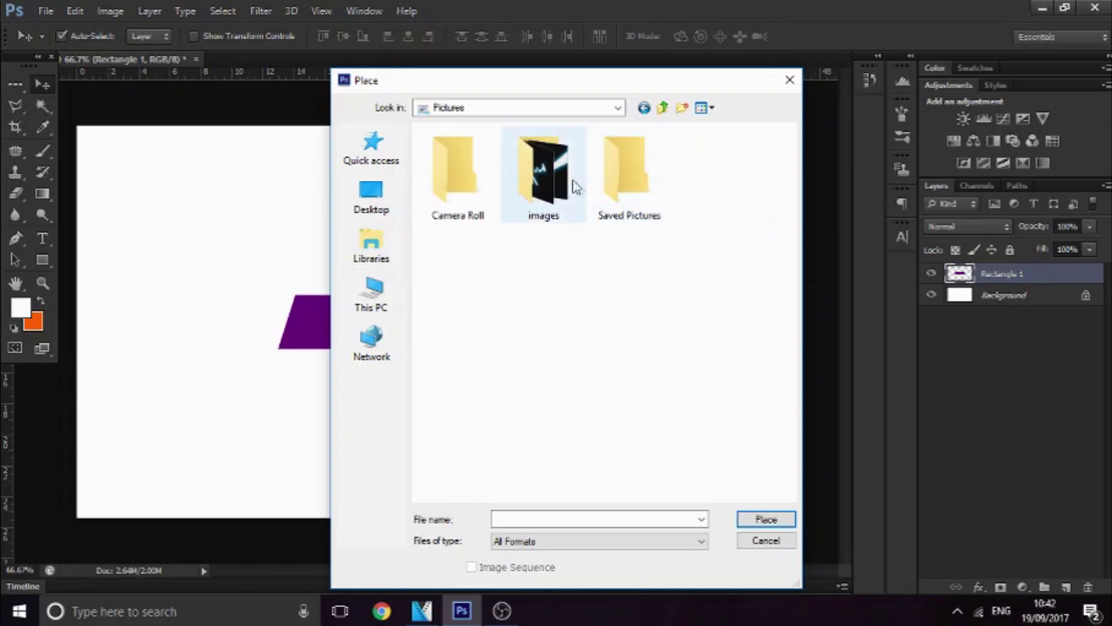
double_click(552, 159)
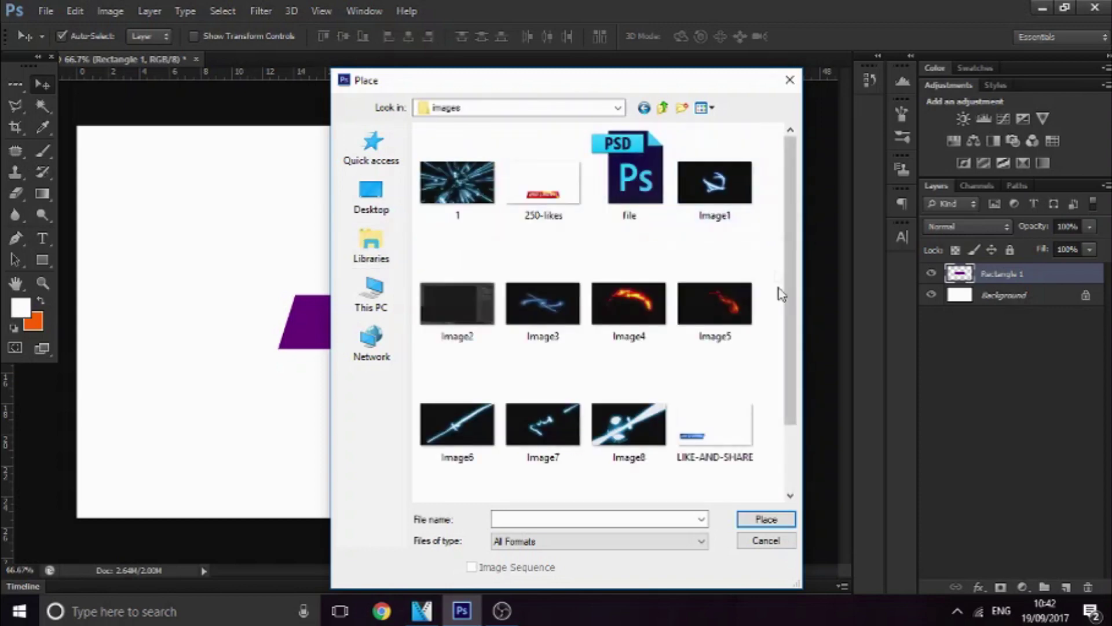
scroll(780, 324, down, 1)
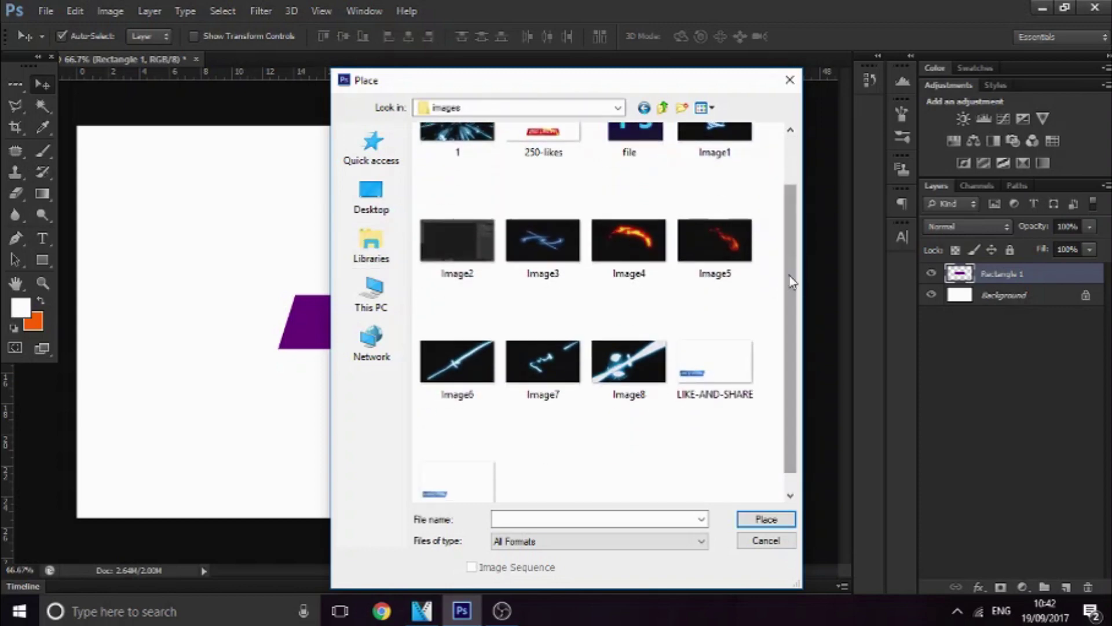
scroll(786, 217, up, 1)
double_click(560, 300)
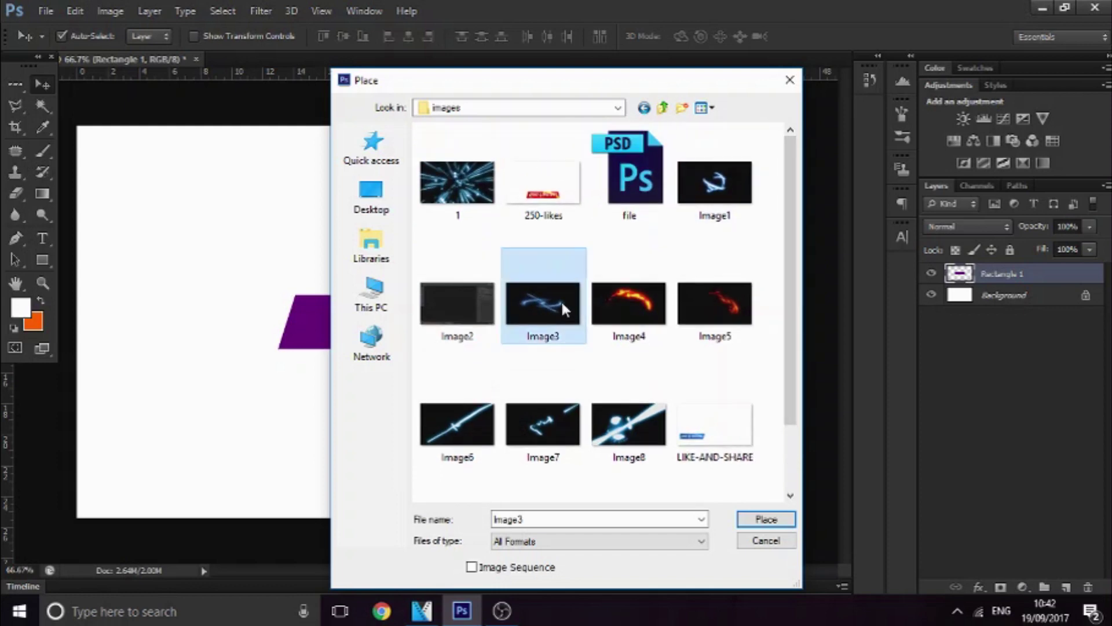
key(Return)
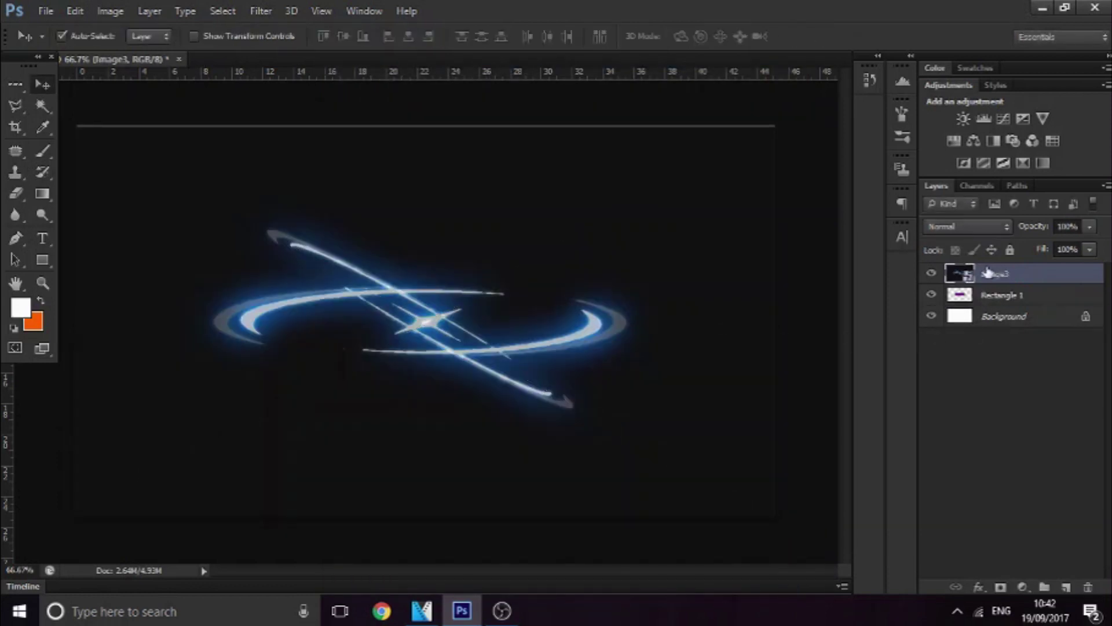
- Rasterize Image3, blend it in Screen mode, and shift its hue toward purple
right_click(950, 277)
click(777, 241)
click(947, 232)
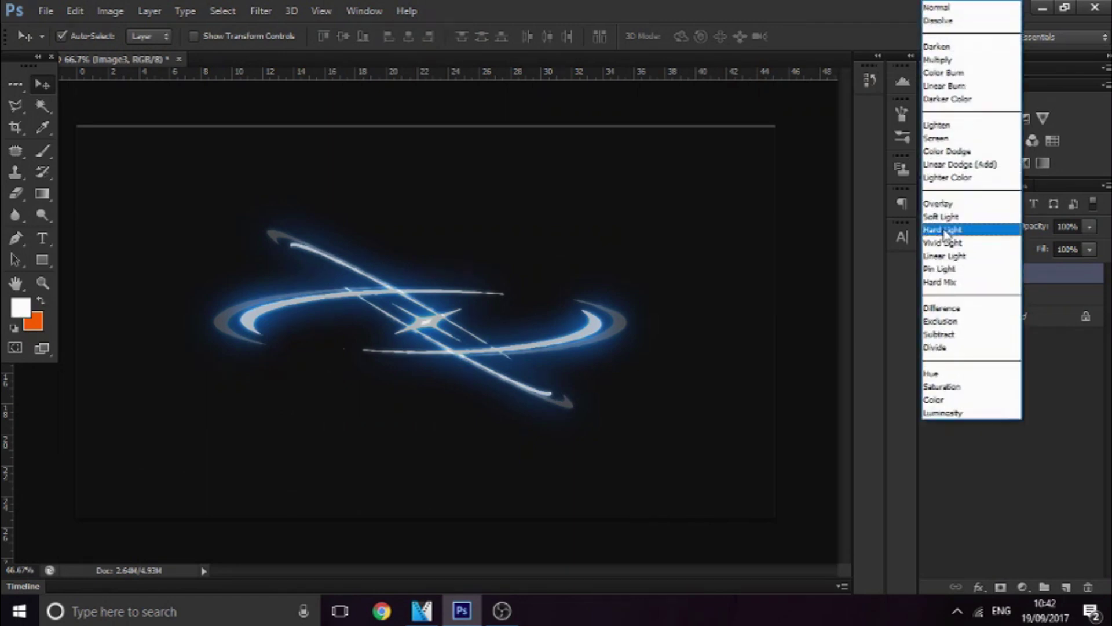
click(949, 124)
key(Down)
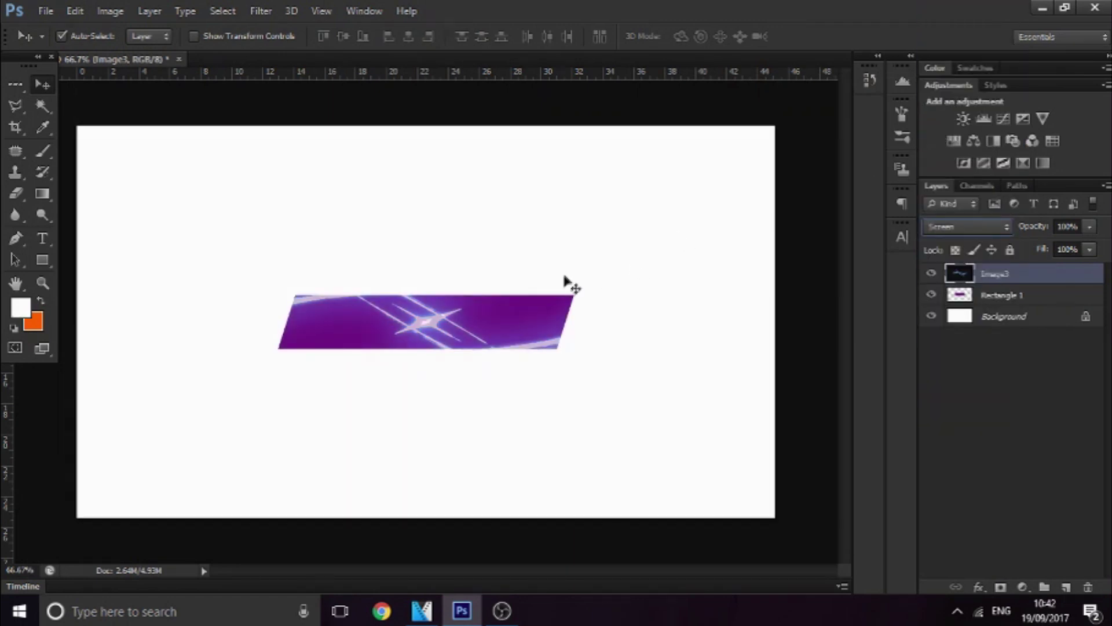
key(ctrl+u)
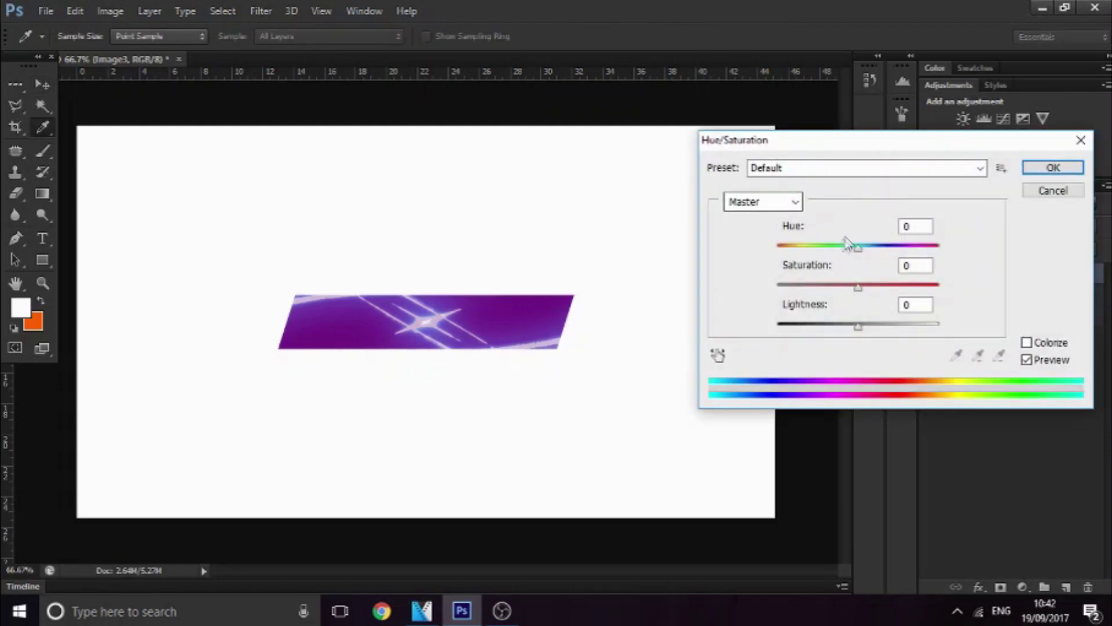
drag(851, 244, 890, 245)
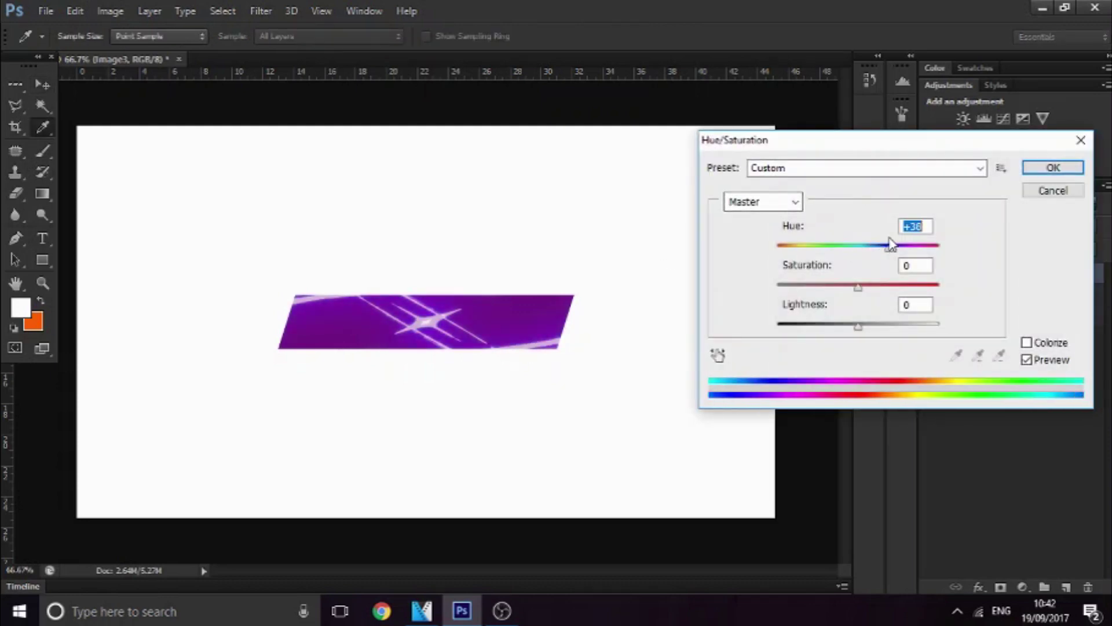
click(1053, 167)
- Move the Image3 streak right over the purple band and commit it
key(ctrl+t)
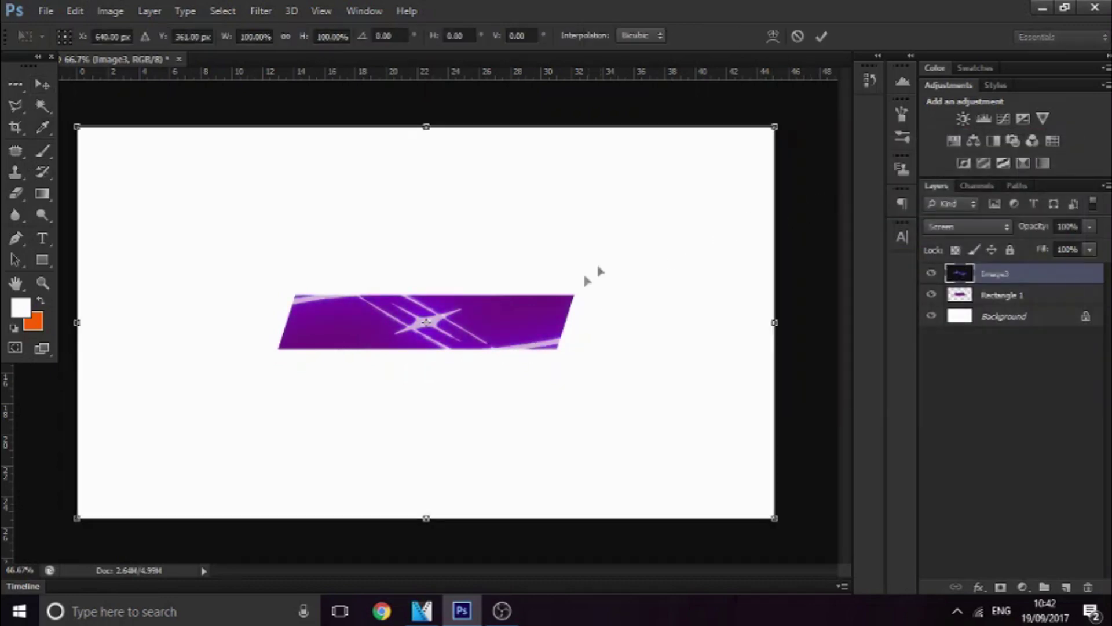
drag(504, 334, 674, 323)
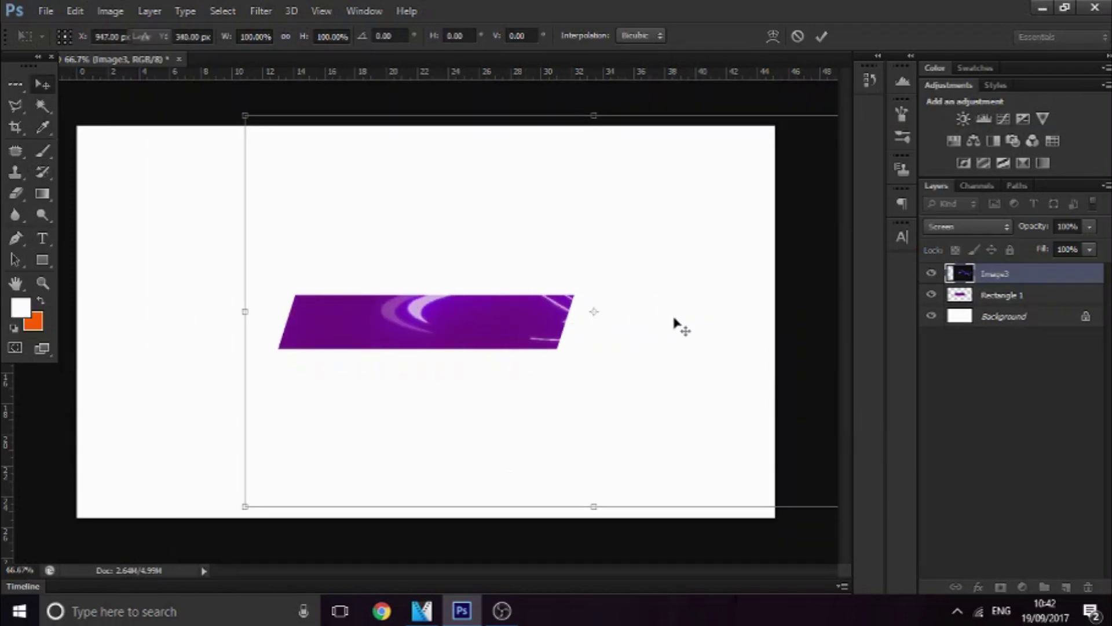
key(Return)
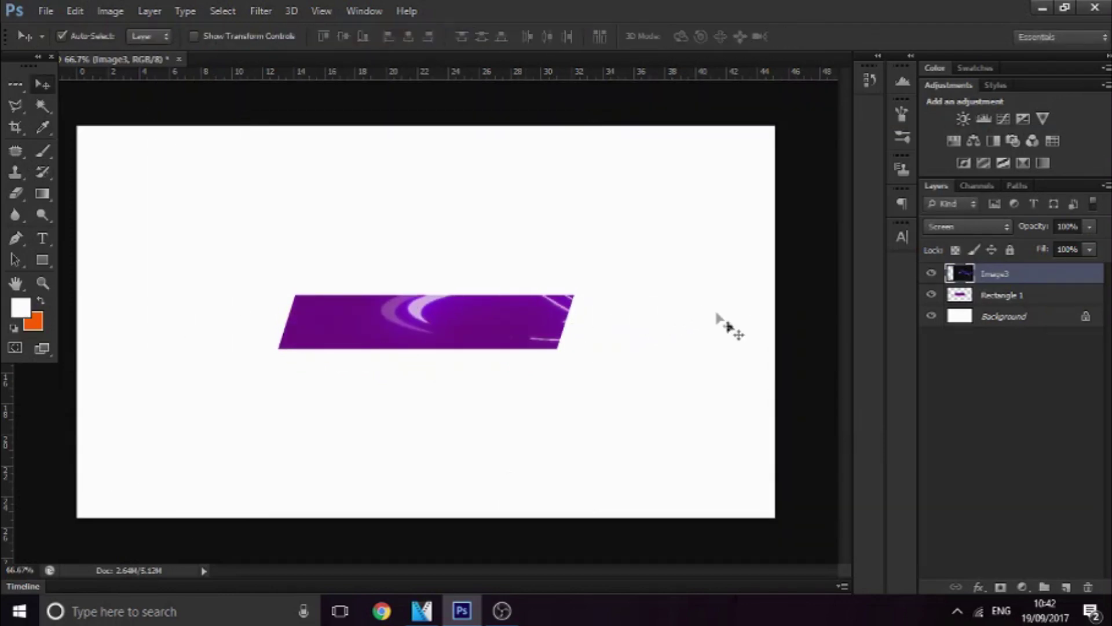
click(44, 10)
- Place and rasterize Image1, set it to Screen, and shift its hue toward purple
click(203, 277)
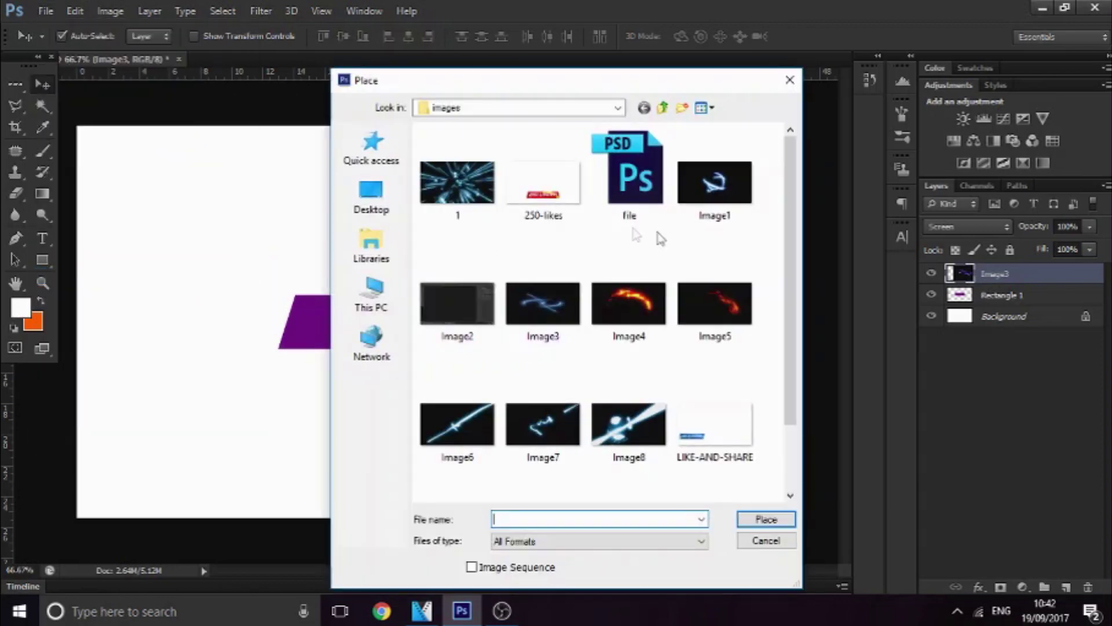
double_click(717, 190)
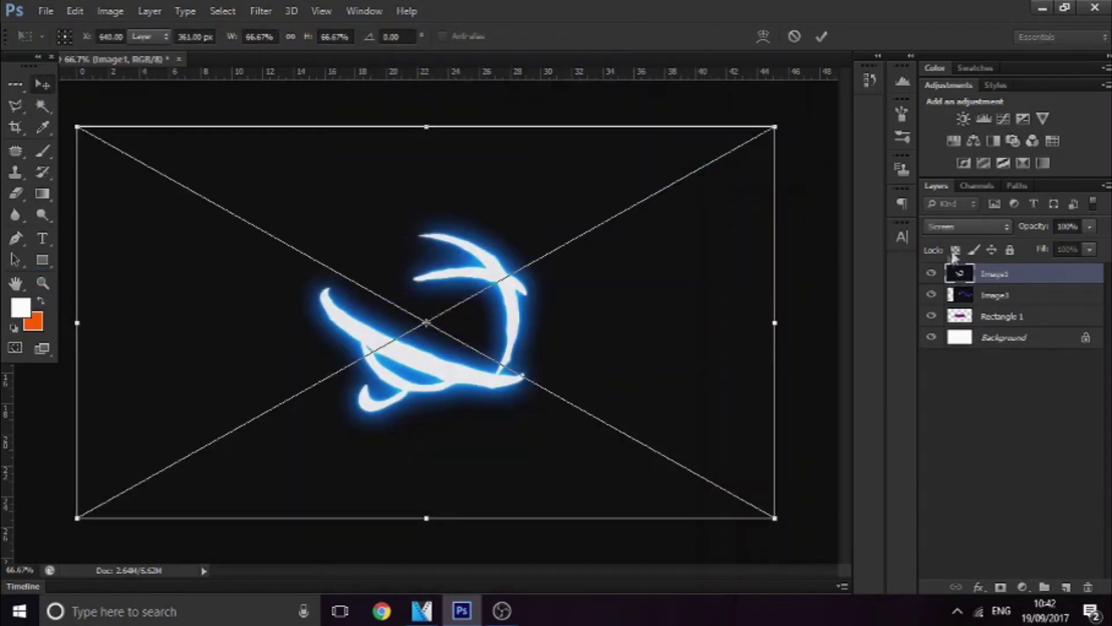
key(Return)
right_click(995, 273)
click(695, 229)
click(962, 227)
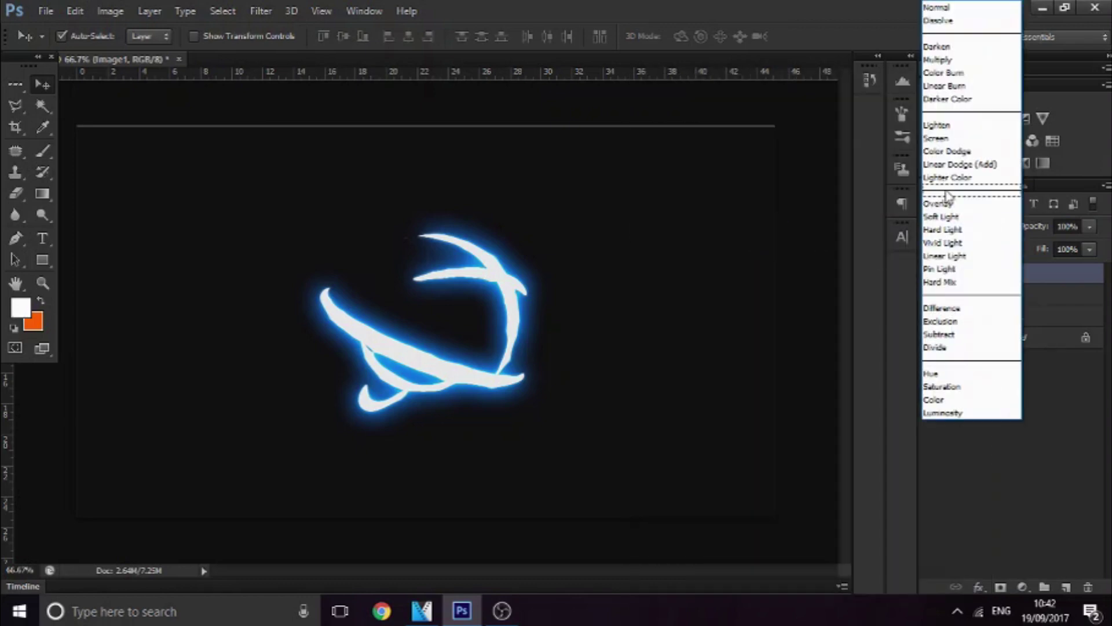
click(948, 138)
key(ctrl+u)
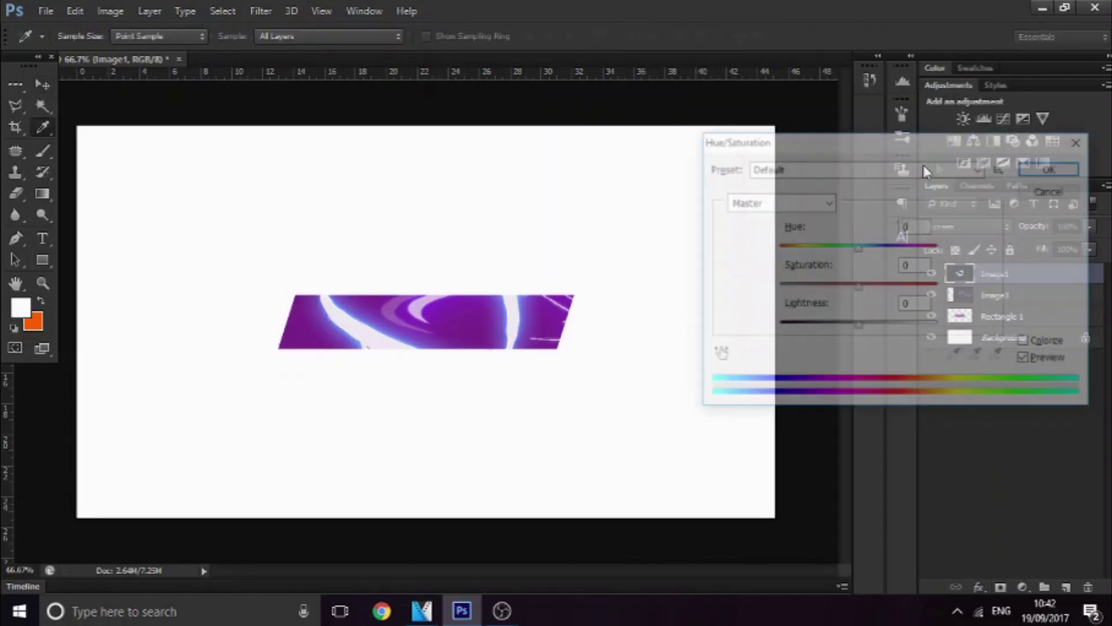
drag(861, 248, 888, 255)
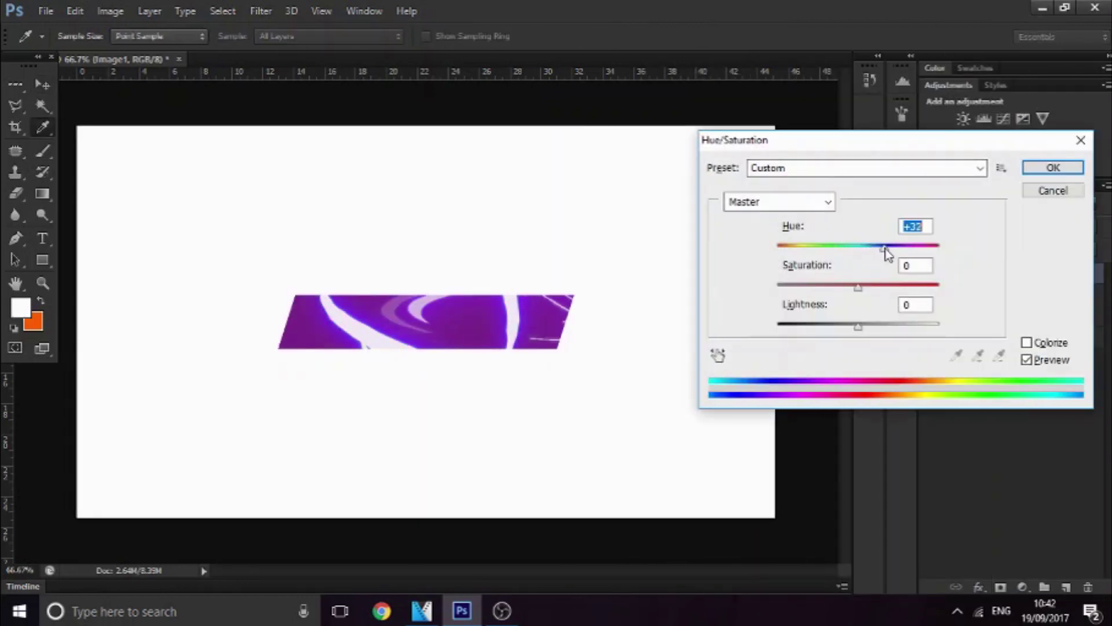
key(Return)
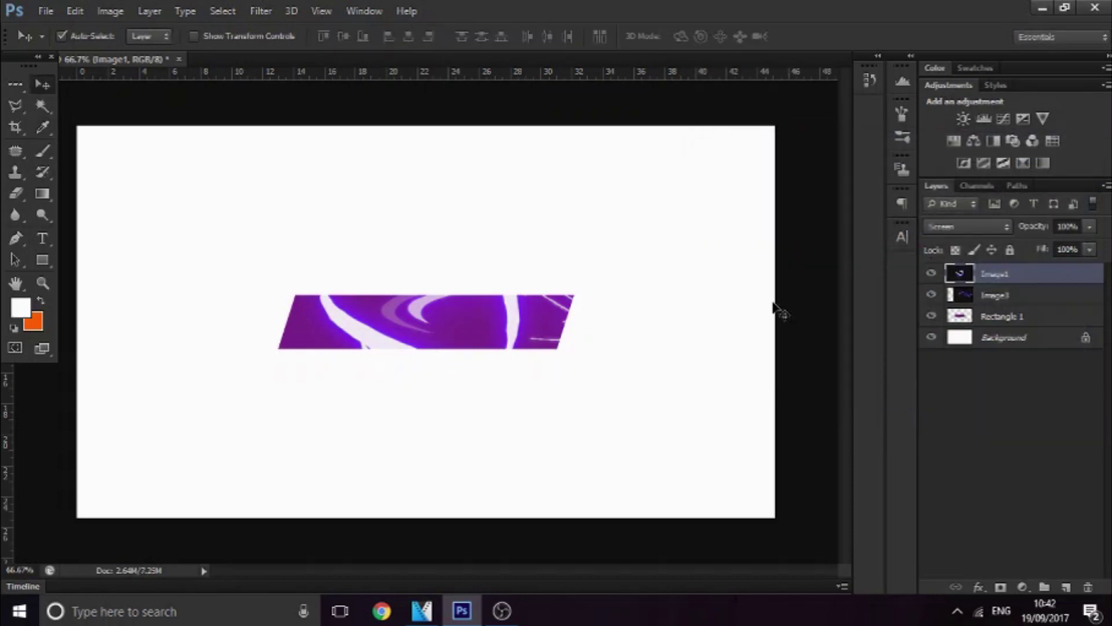
- Rotate the Image1 arc to about -159° and move it onto the band's left end
key(ctrl+t)
drag(464, 336, 338, 346)
drag(760, 340, 400, 605)
drag(338, 384, 368, 380)
drag(579, 467, 475, 469)
drag(486, 358, 368, 430)
key(Return)
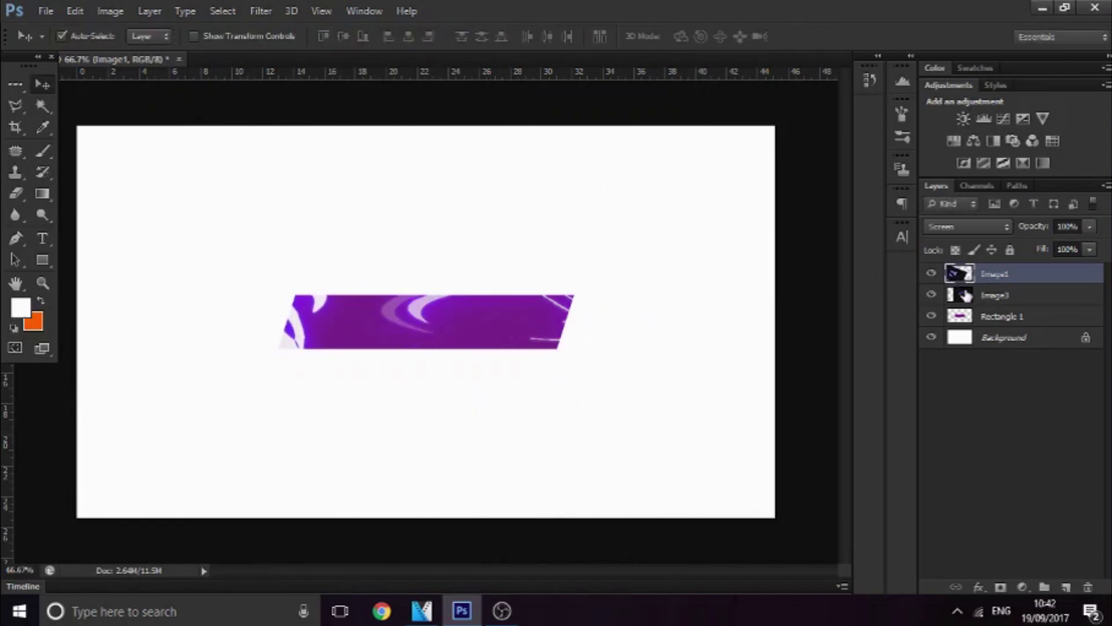
- Add a new Layer 1 above Rectangle 1 and clip it to the band
shift+click(1047, 322)
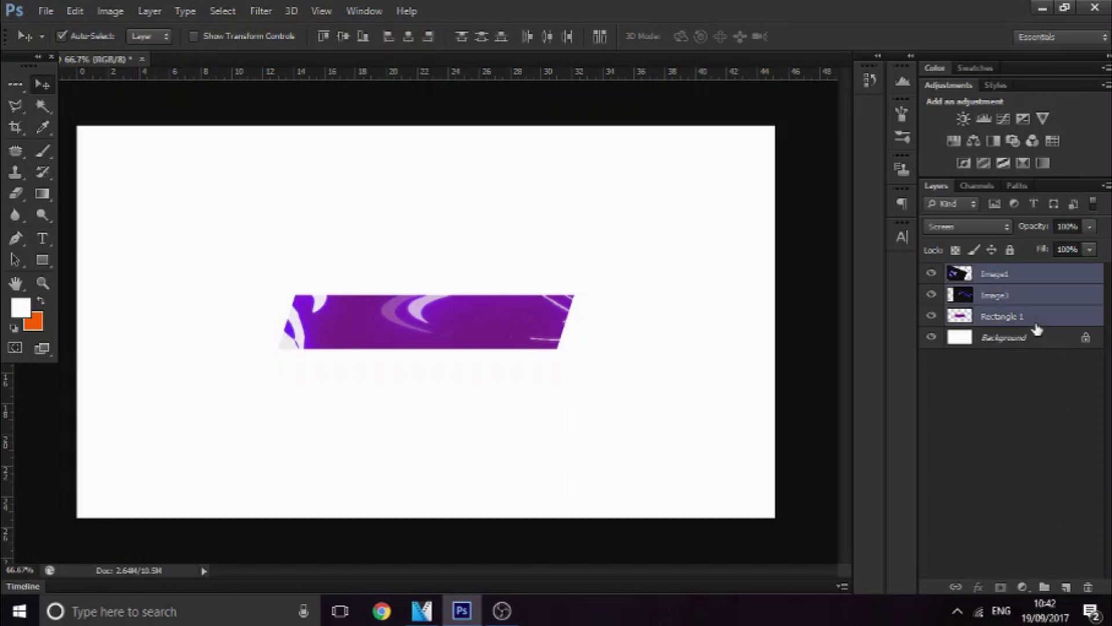
key(ctrl+g)
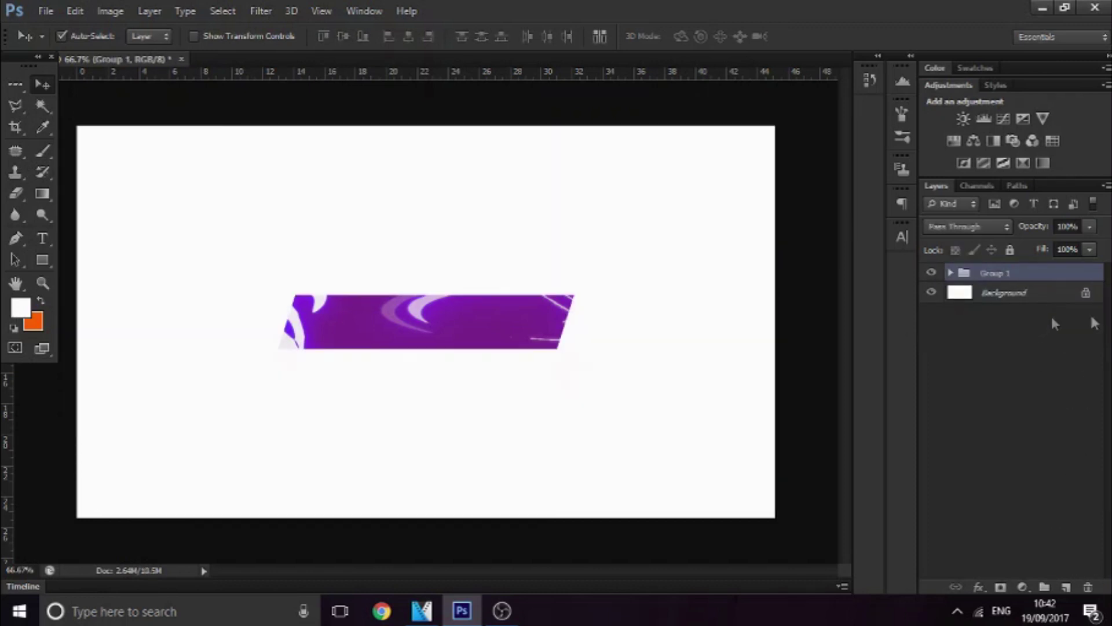
key(ctrl+z)
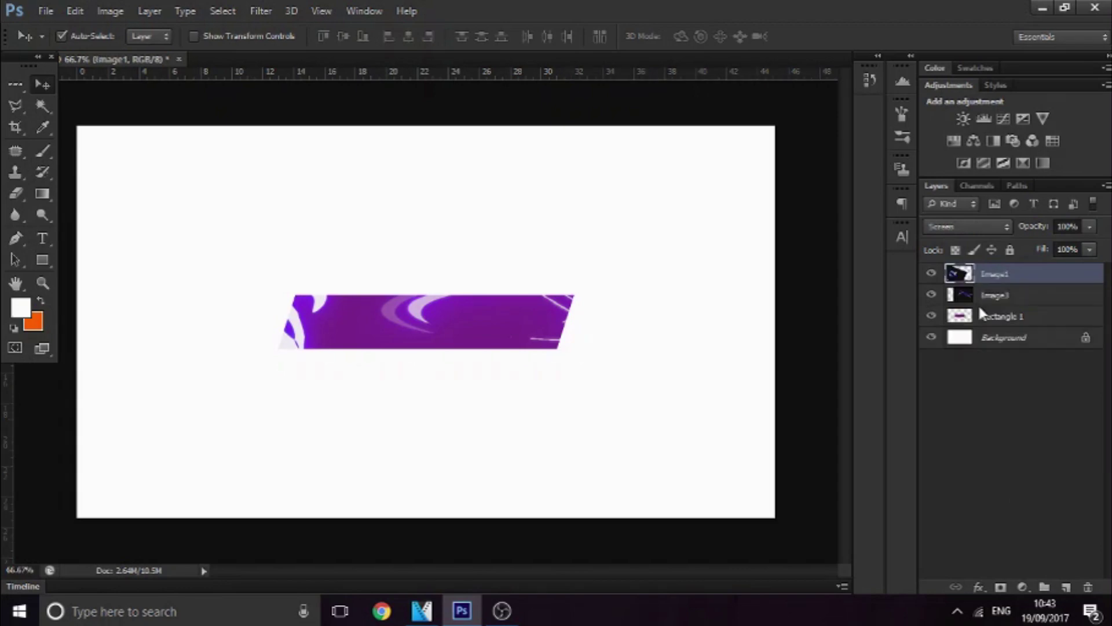
click(985, 316)
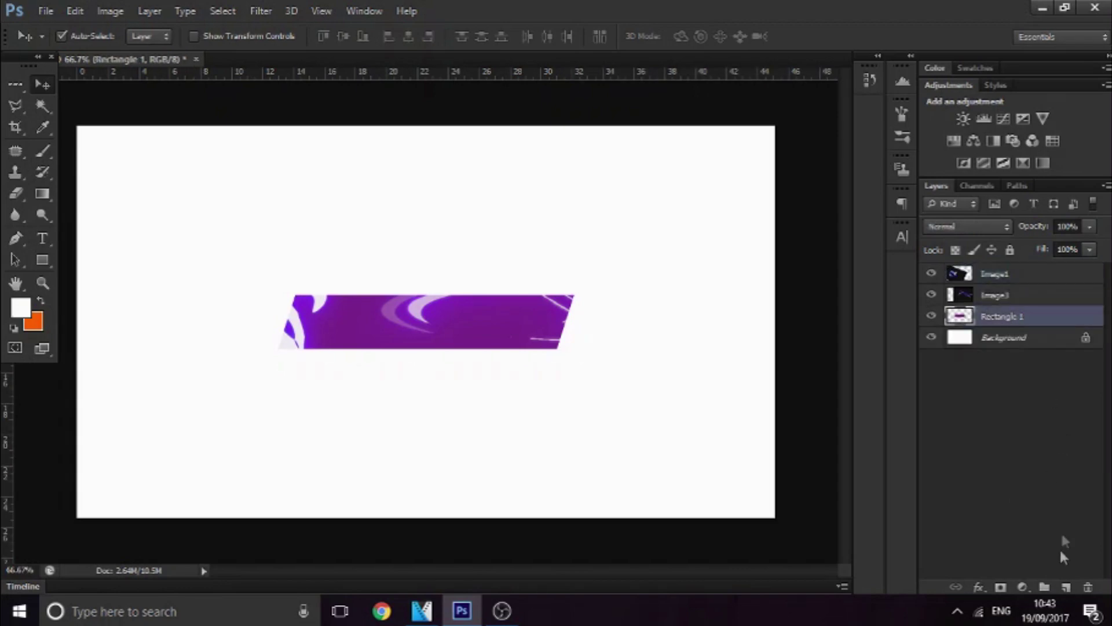
click(1068, 586)
right_click(1063, 323)
click(820, 258)
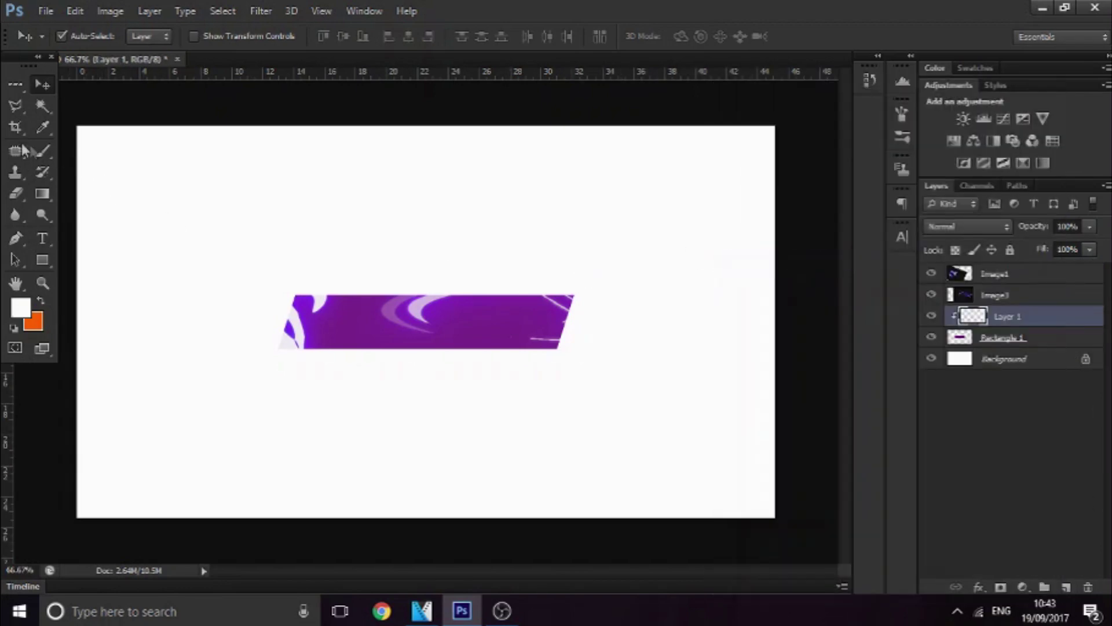
- Select the Brush tool and enlarge it to about 412 px
click(41, 150)
alt+right_click(436, 312)
alt+right_click(457, 307)
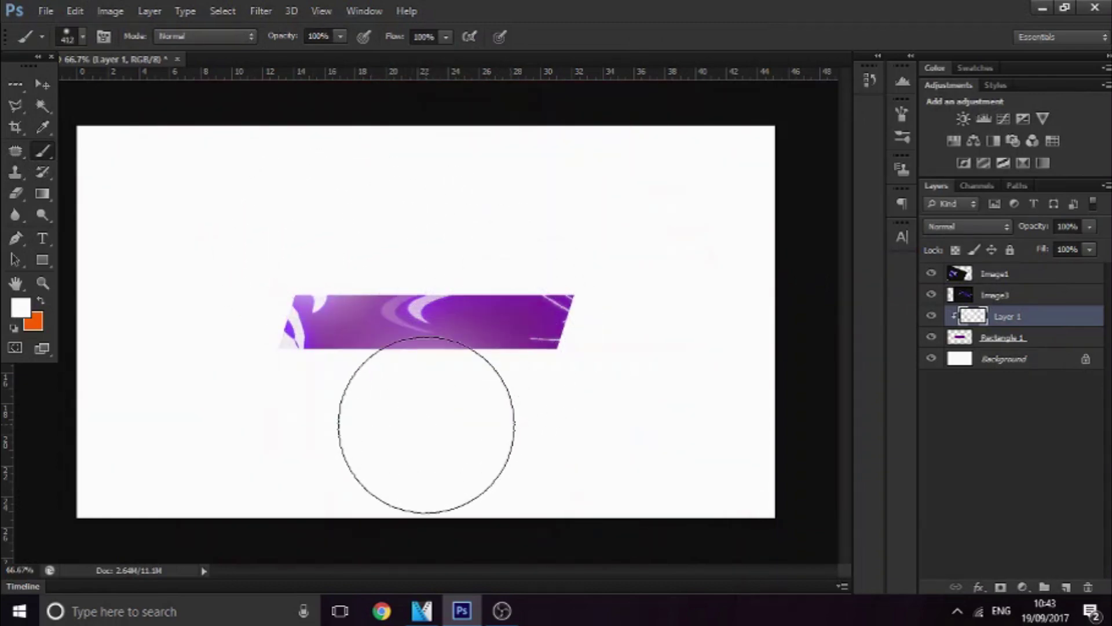
- Set Layer 1 to Soft Light and add a Layer 2 clipped to it
click(973, 227)
click(966, 217)
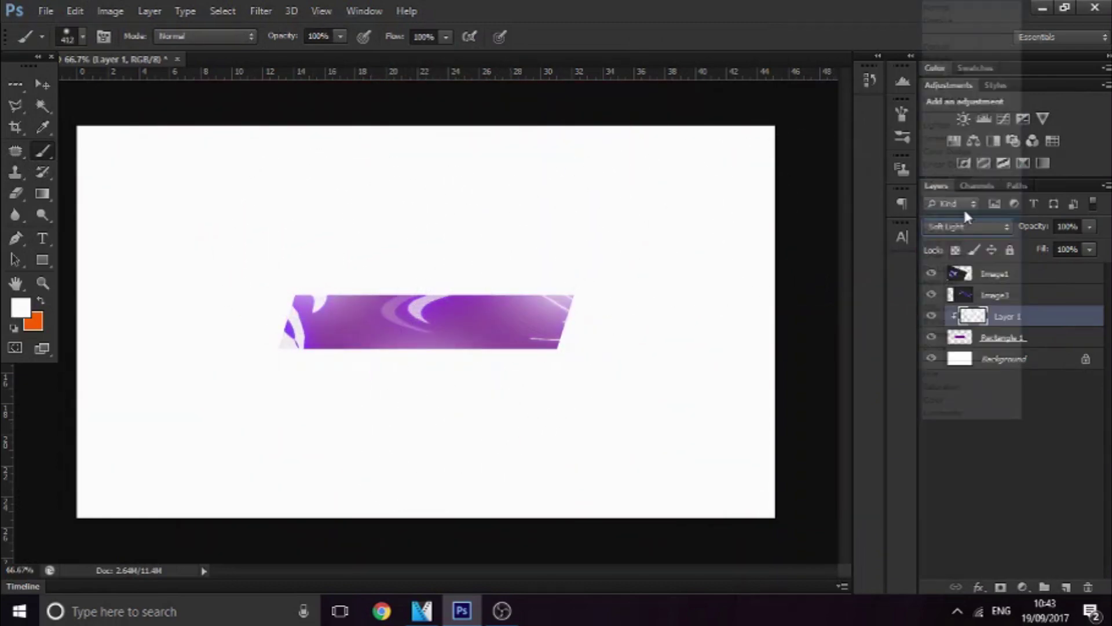
click(1066, 588)
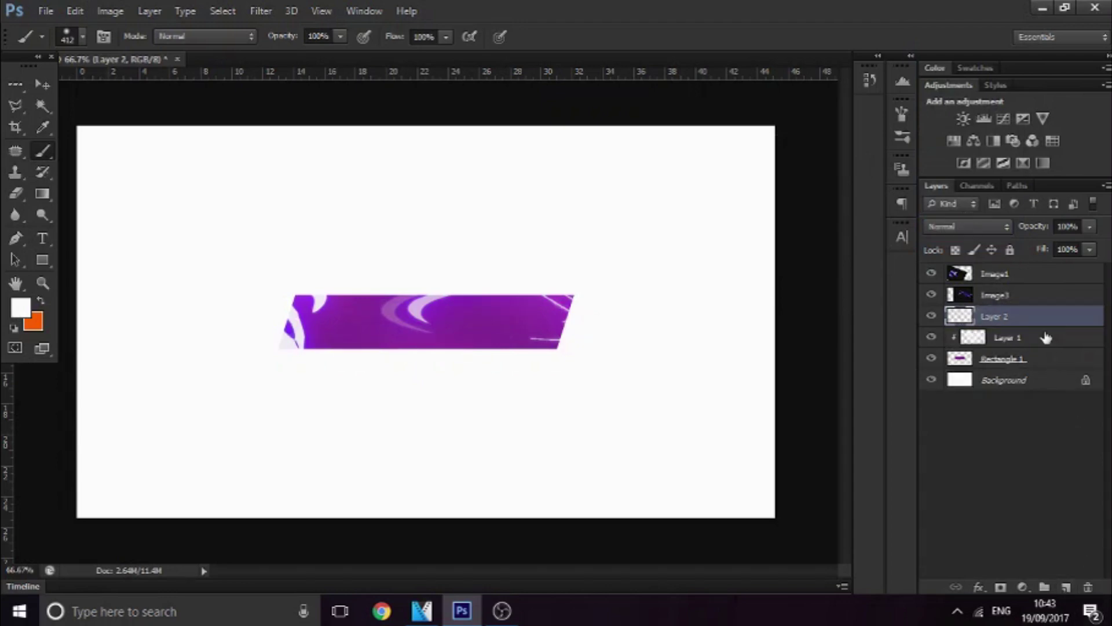
right_click(1043, 317)
click(763, 261)
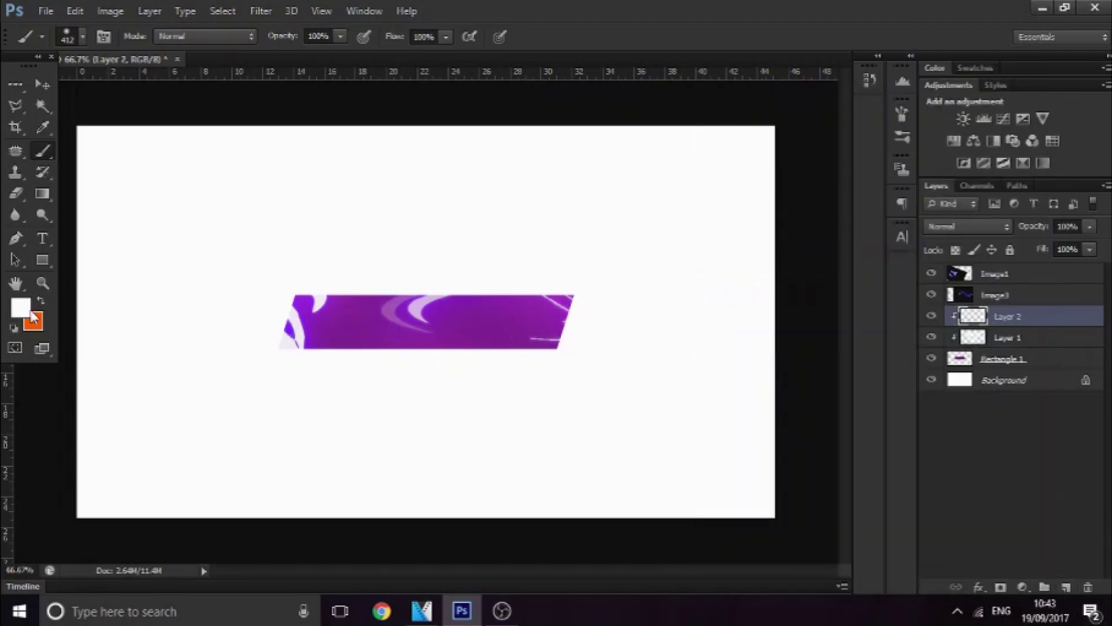
- Choose a vivid purple foreground and paint it across the band with a ~340 px brush
click(21, 308)
drag(884, 183, 888, 174)
click(870, 125)
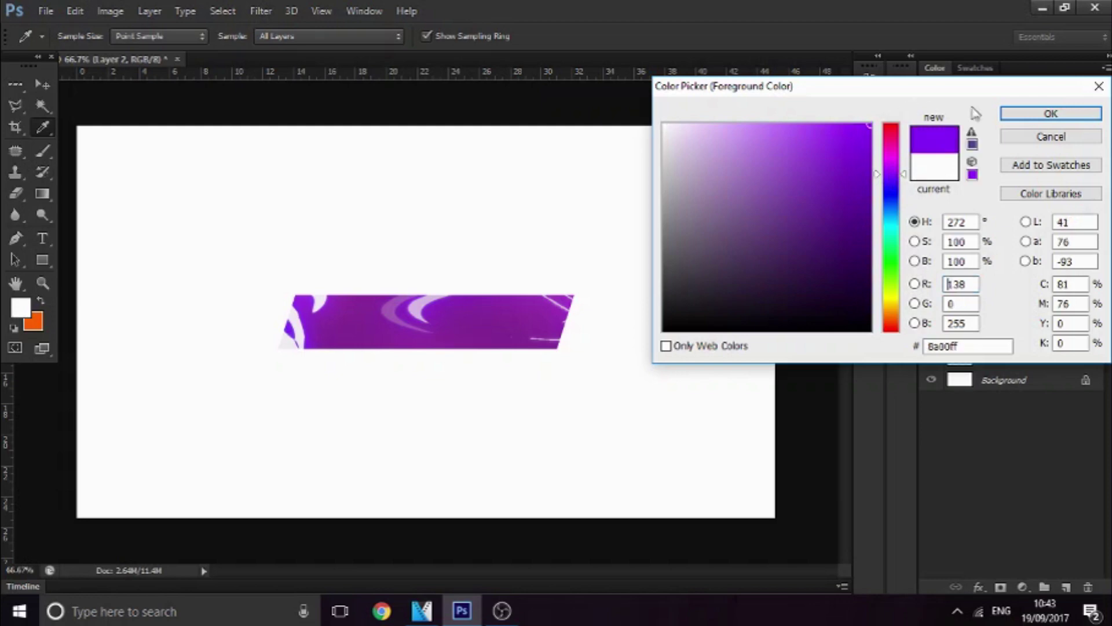
click(1037, 113)
key(b)
mouse_move(573, 359)
mouse_down()
mouse_move(534, 340)
mouse_move(576, 292)
mouse_up()
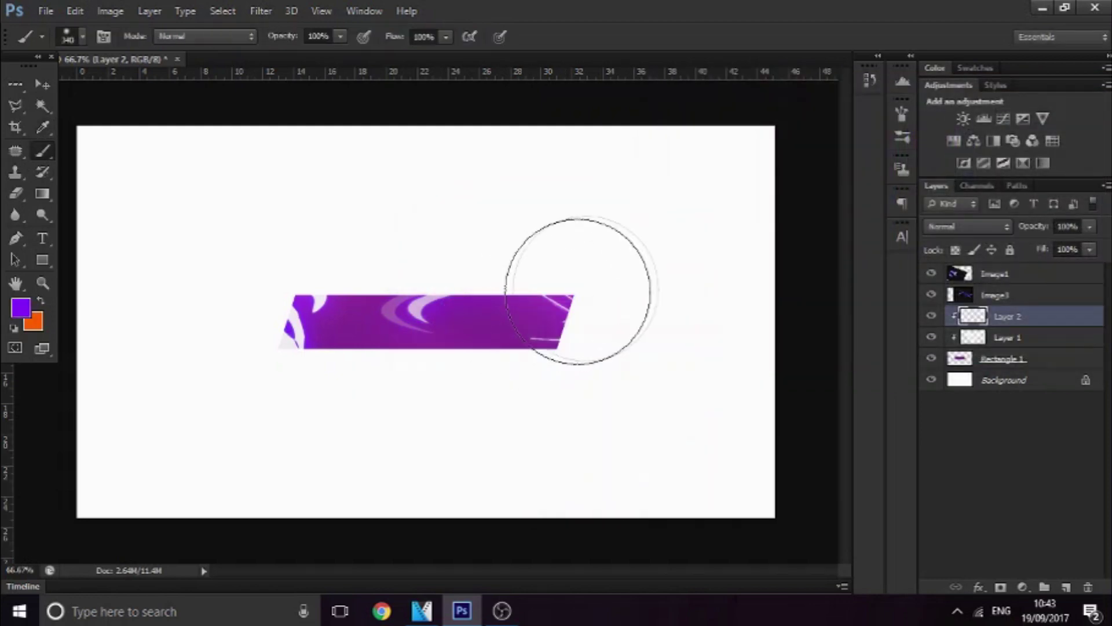
click(578, 299)
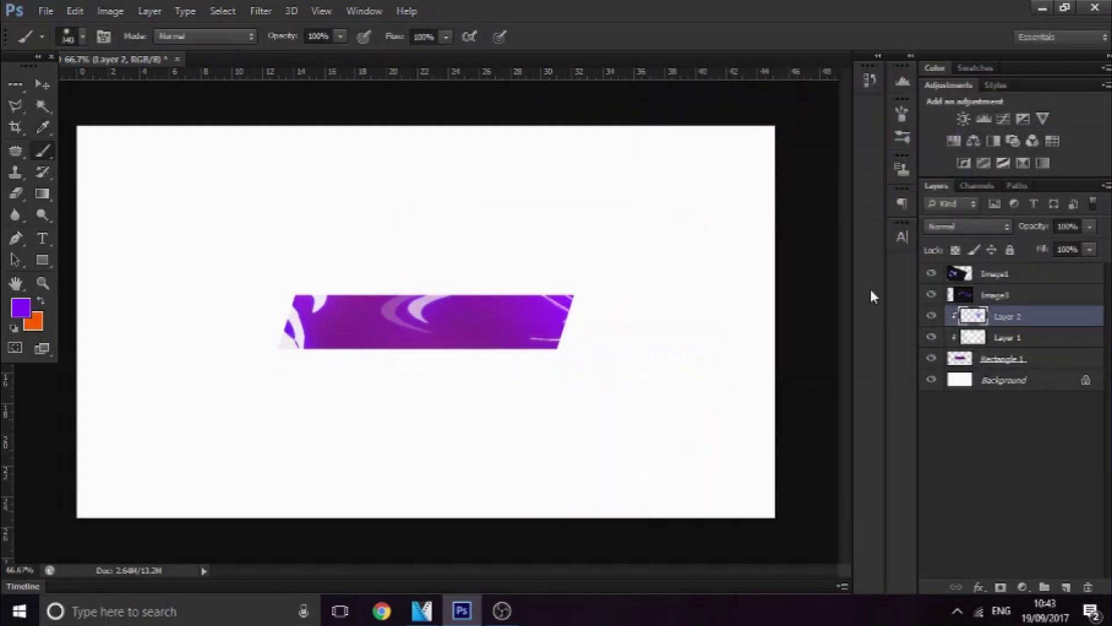
mouse_move(583, 335)
mouse_down()
mouse_move(376, 357)
mouse_move(303, 340)
mouse_up()
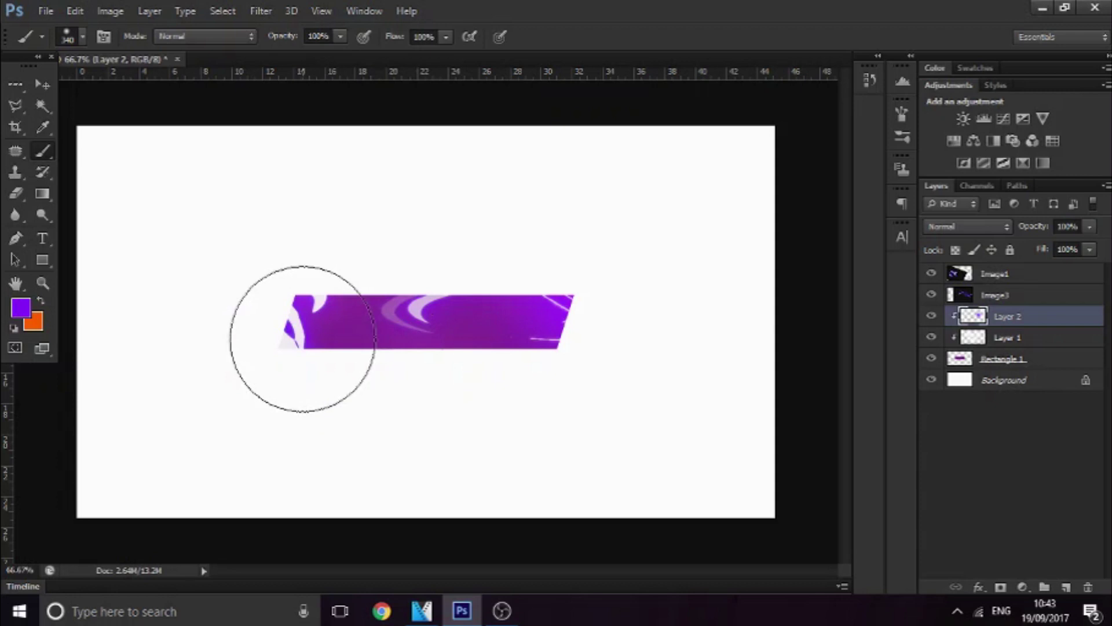
- Set Layer 2 to Color Dodge at about 24% opacity
click(964, 226)
click(962, 156)
click(1090, 226)
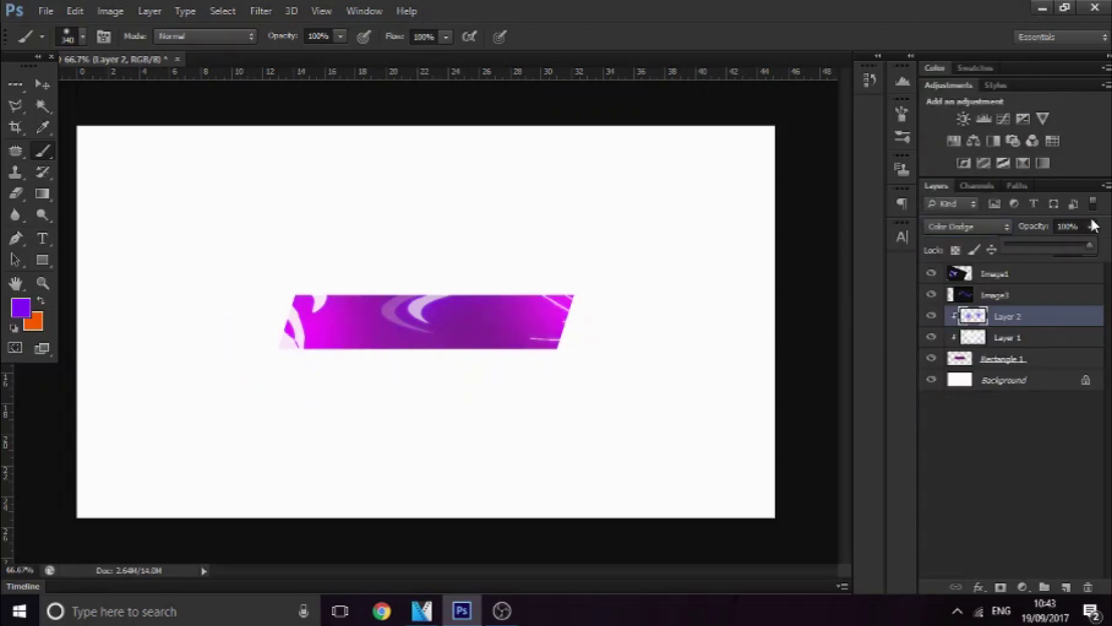
click(1029, 248)
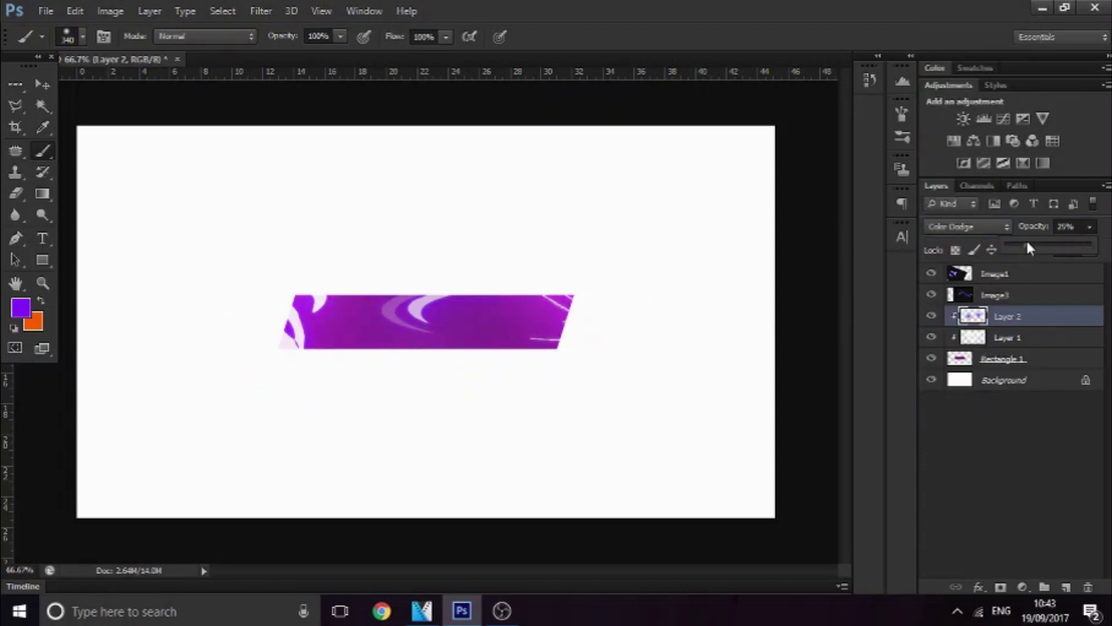
click(42, 85)
- Type 'subscribe' as a new text line on the banner
click(41, 240)
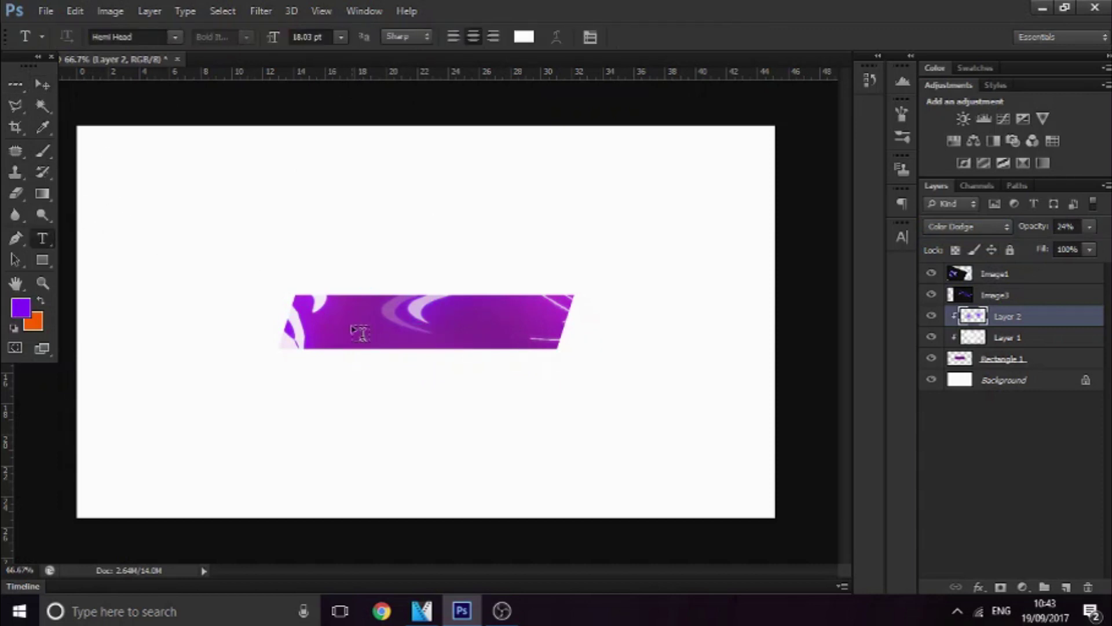
click(355, 343)
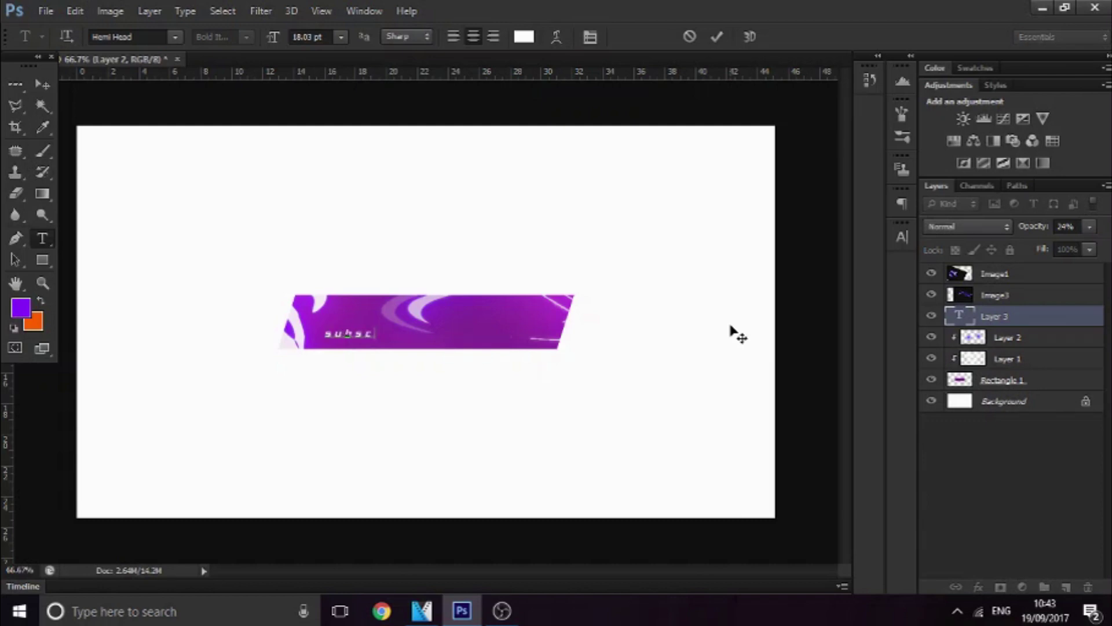
text(r)
key(BackSpace)
key(BackSpace)
key(BackSpace)
key(BackSpace)
key(BackSpace)
key(BackSpace)
text(subscribe)
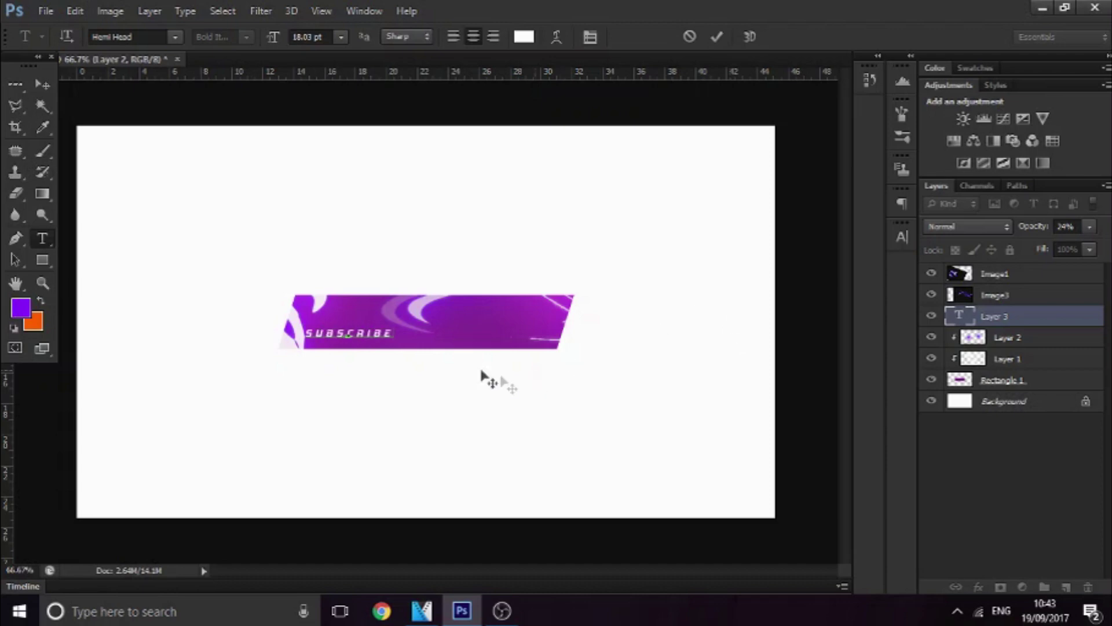
- Set the SUBSCRIBE tracking to 0, enlarge it to about 71 pt, and reposition it
double_click(389, 342)
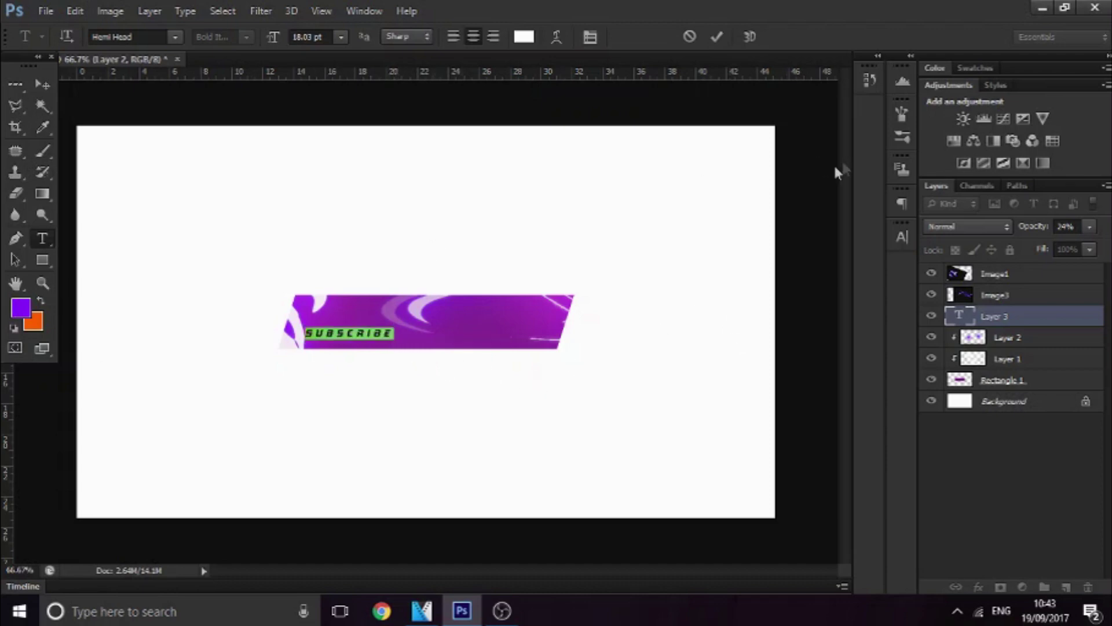
click(902, 237)
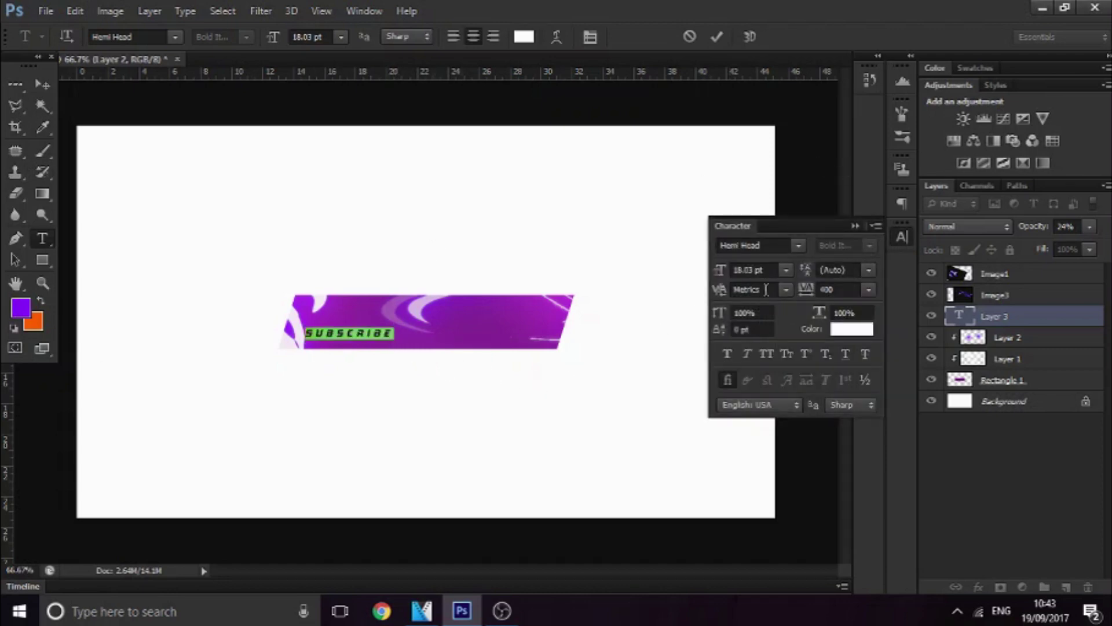
click(839, 289)
text(0)
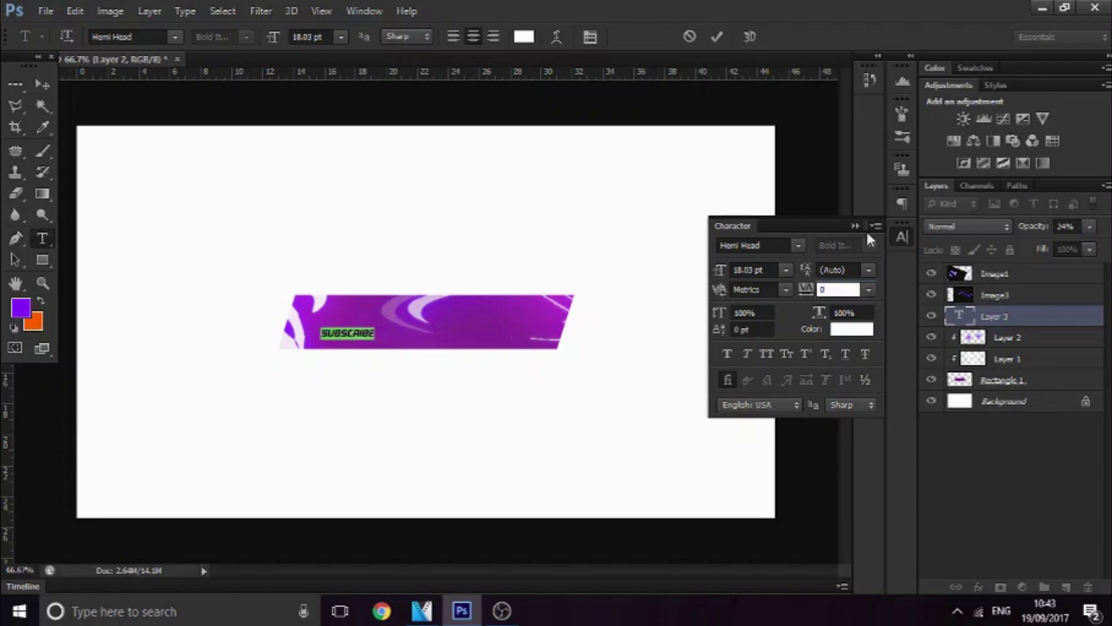
click(855, 227)
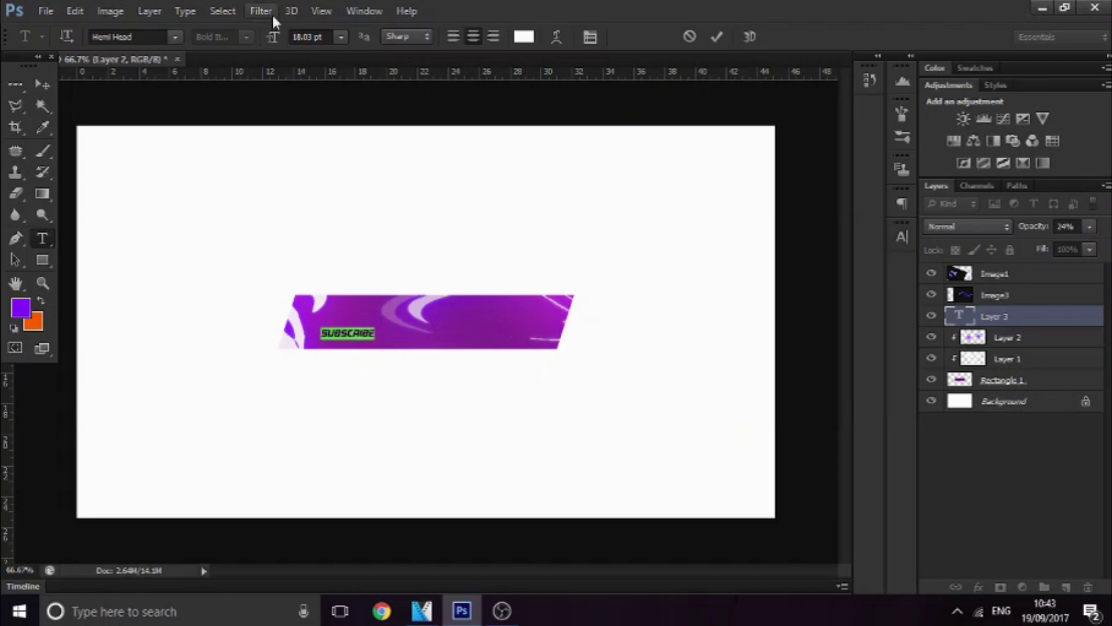
drag(271, 45, 313, 50)
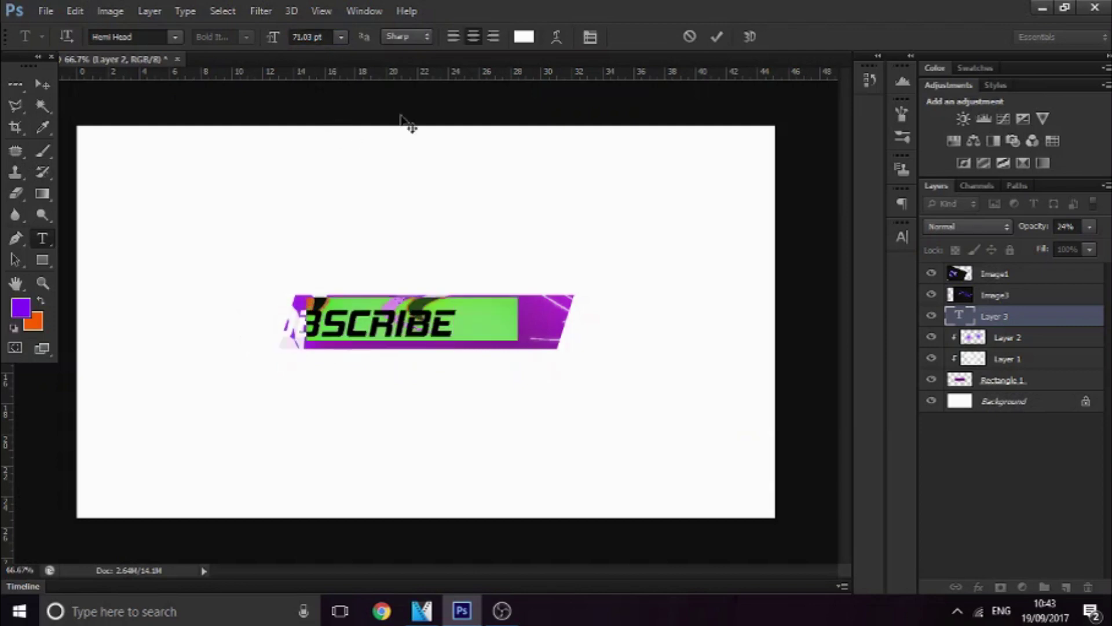
drag(423, 127, 422, 129)
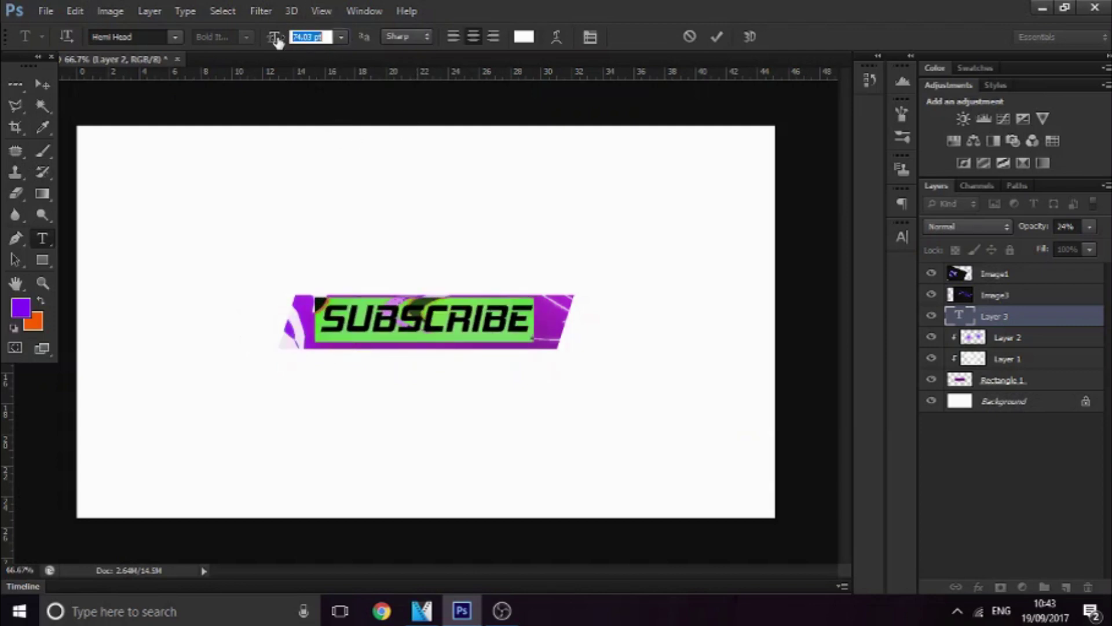
click(47, 82)
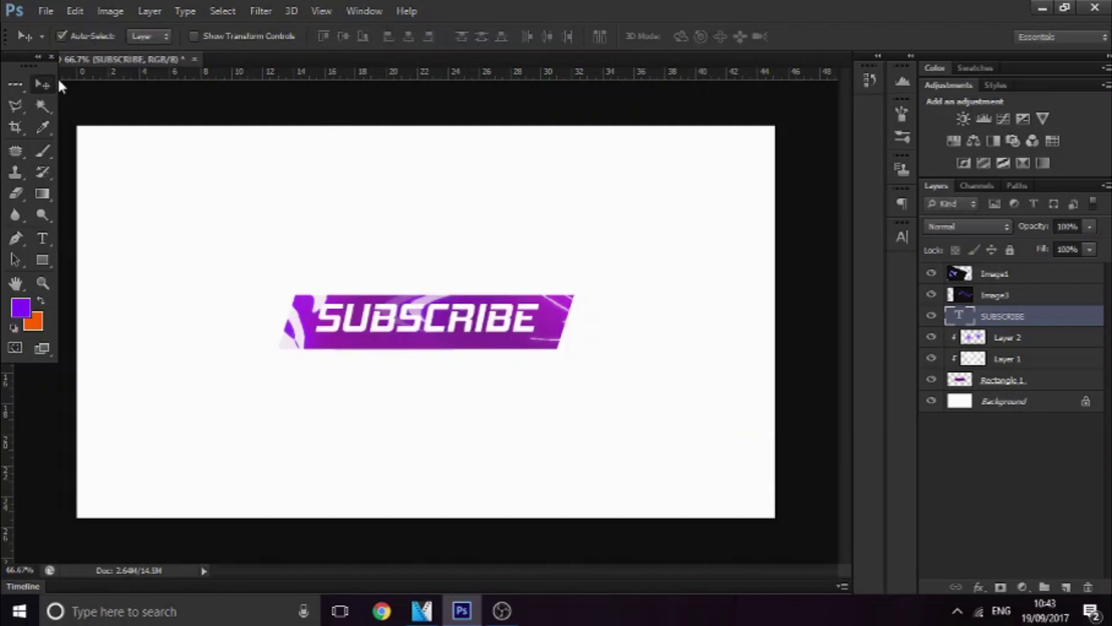
- Scale the SUBSCRIBE text to about 112% and skew it about -12.85° to match the band
key(ctrl+t)
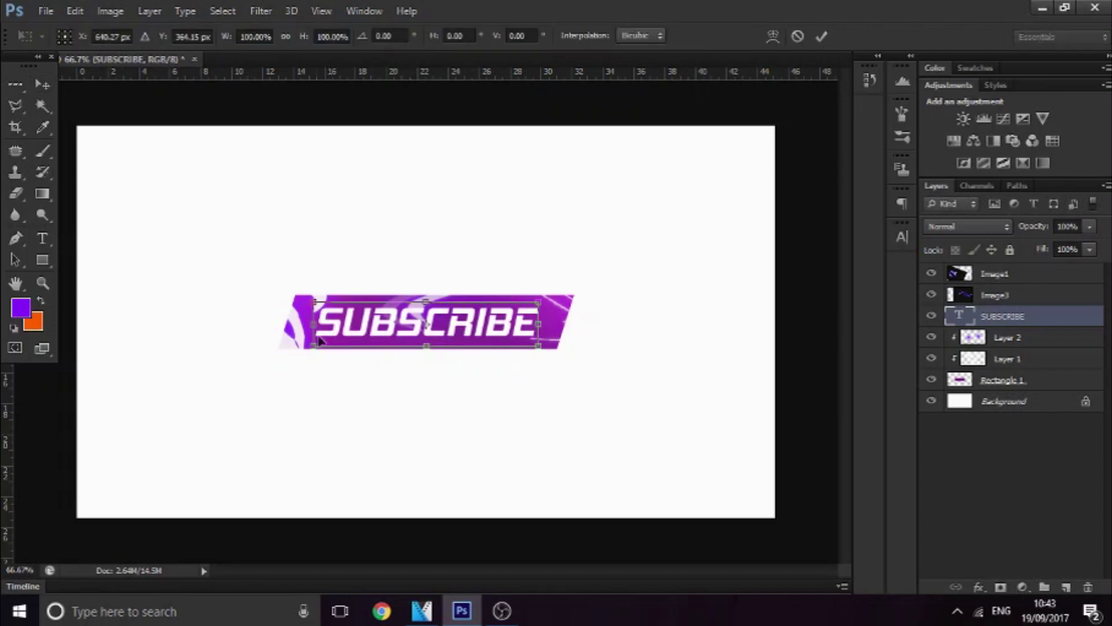
mouse_move(307, 348)
mouse_down()
mouse_move(293, 341)
mouse_move(299, 348)
mouse_up()
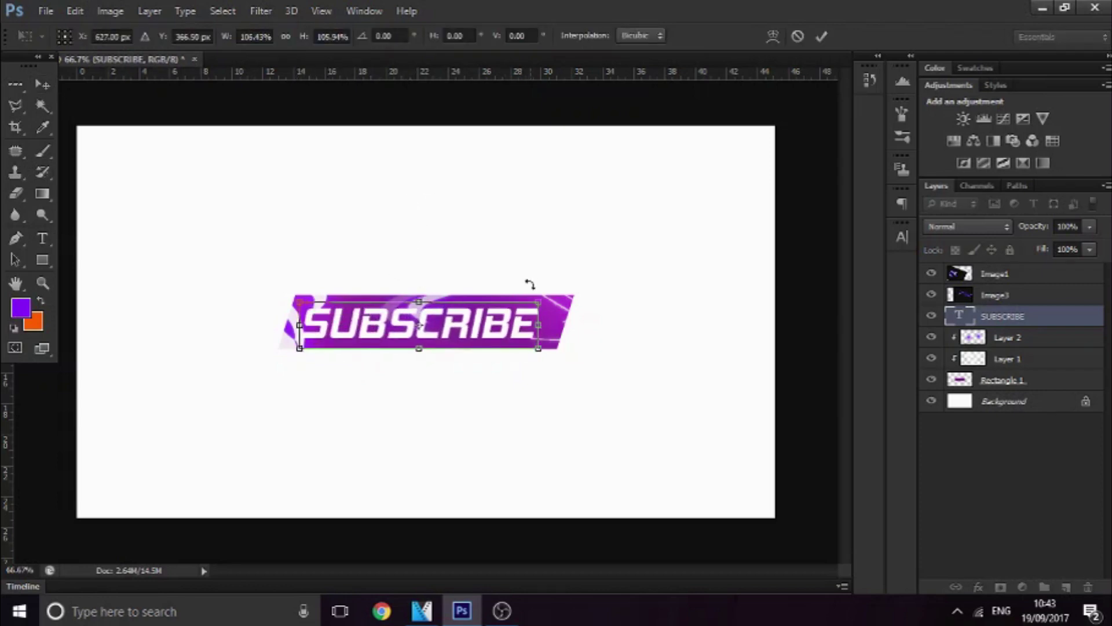
drag(533, 305, 505, 313)
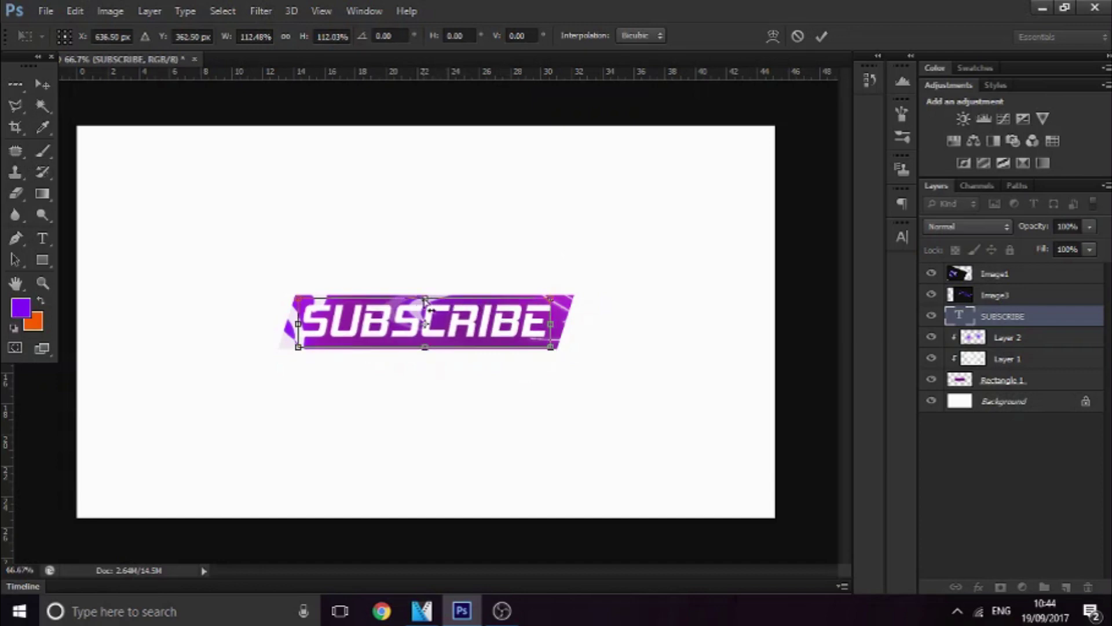
drag(425, 301, 436, 302)
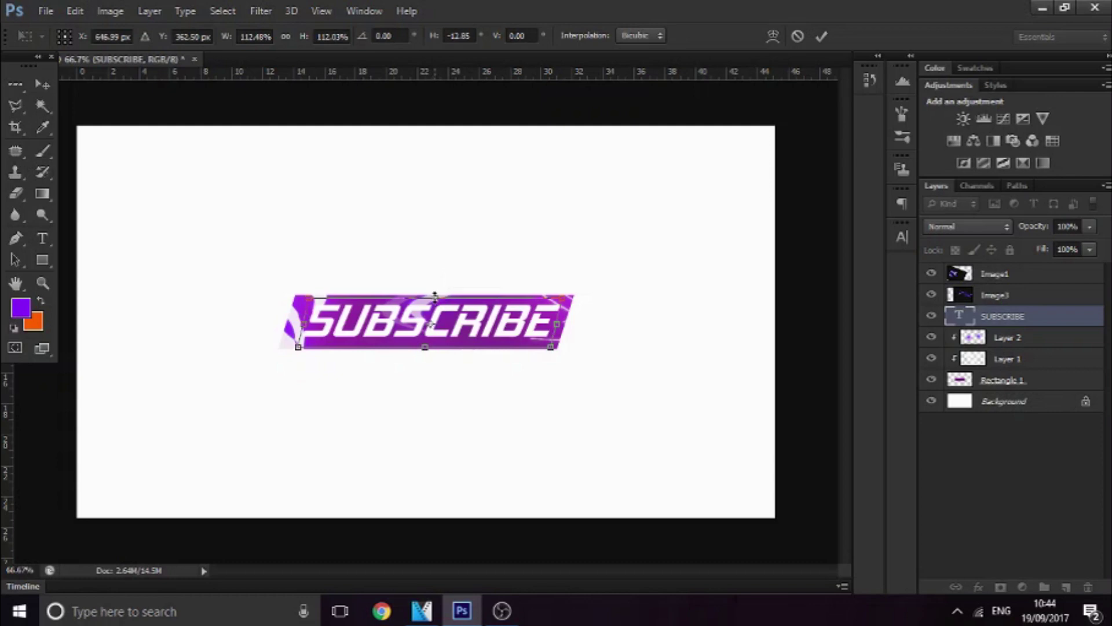
key(Return)
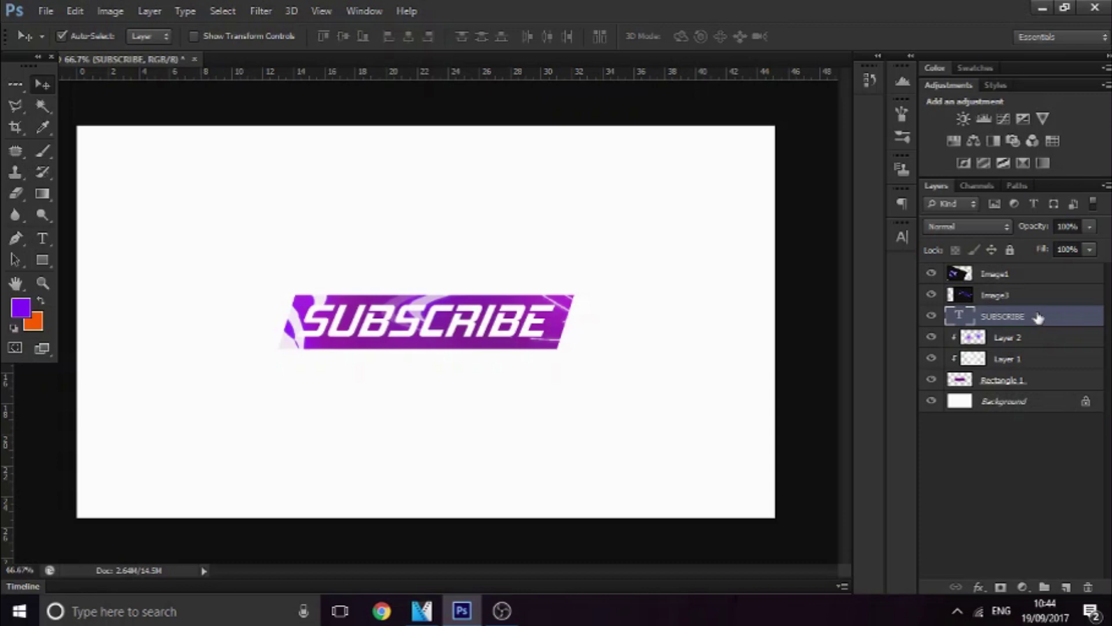
- Select Rectangle 1, Layer 2, Layer 1, Image1, Image3 and SUBSCRIBE and group them
click(1051, 378)
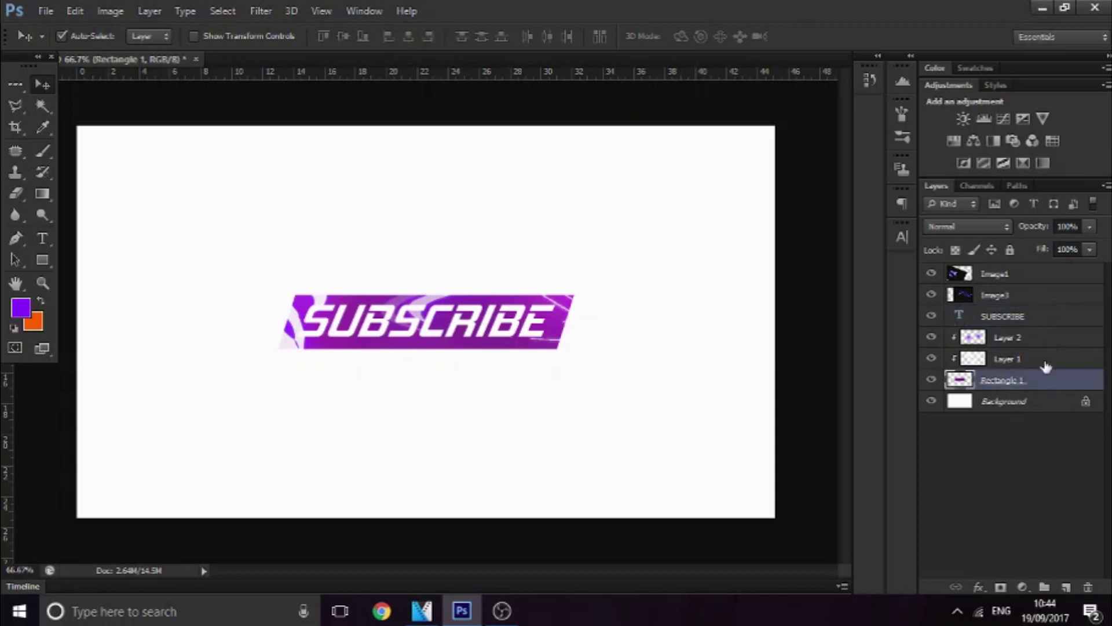
shift+click(1040, 345)
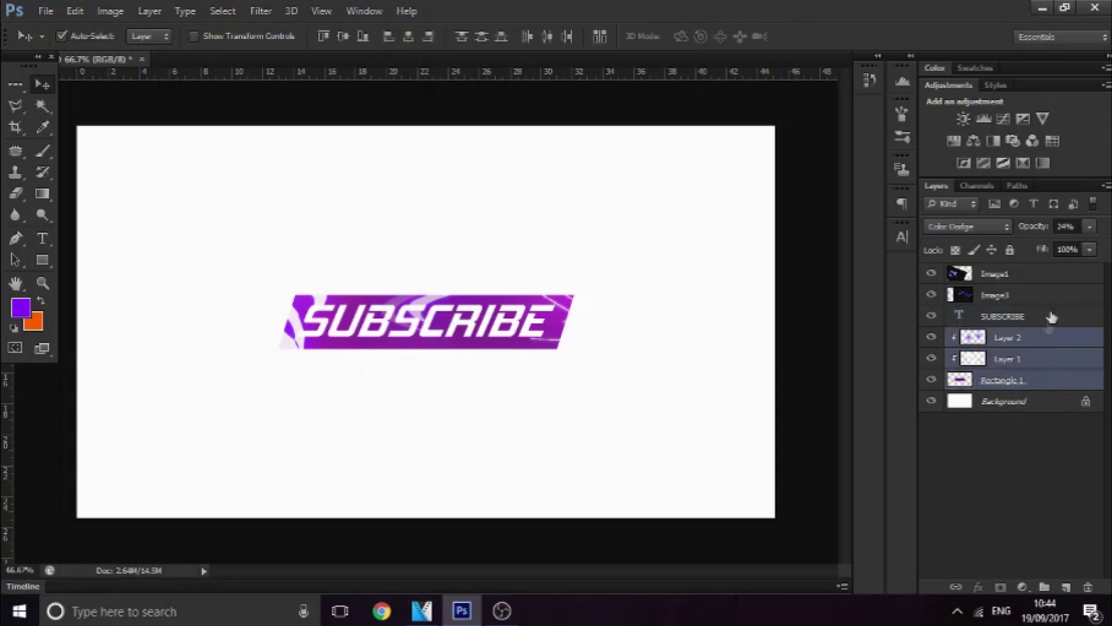
shift+click(1036, 275)
key(ctrl+g)
- Try duplicating and merging the group, then step back to keep the single Group 1
key(ctrl+j)
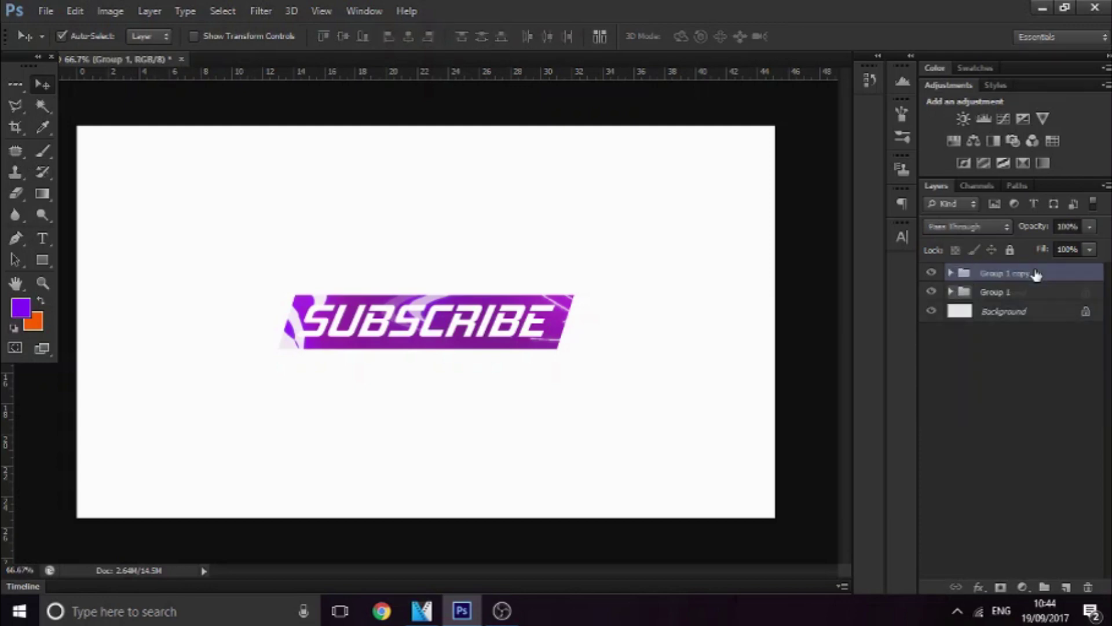
key(ctrl+e)
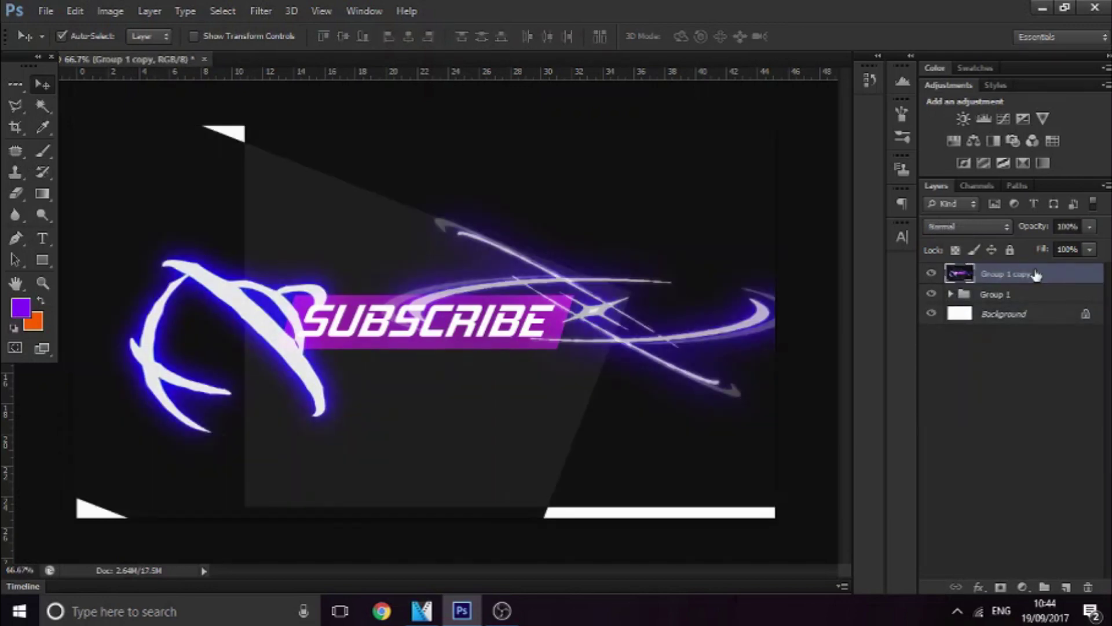
key(ctrl+z)
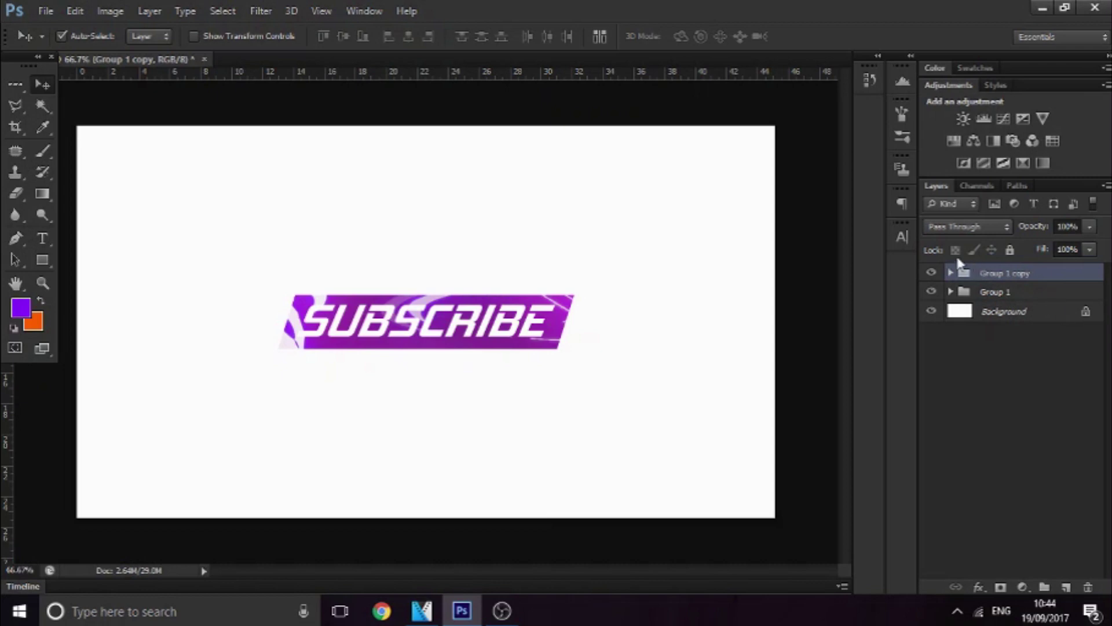
click(950, 273)
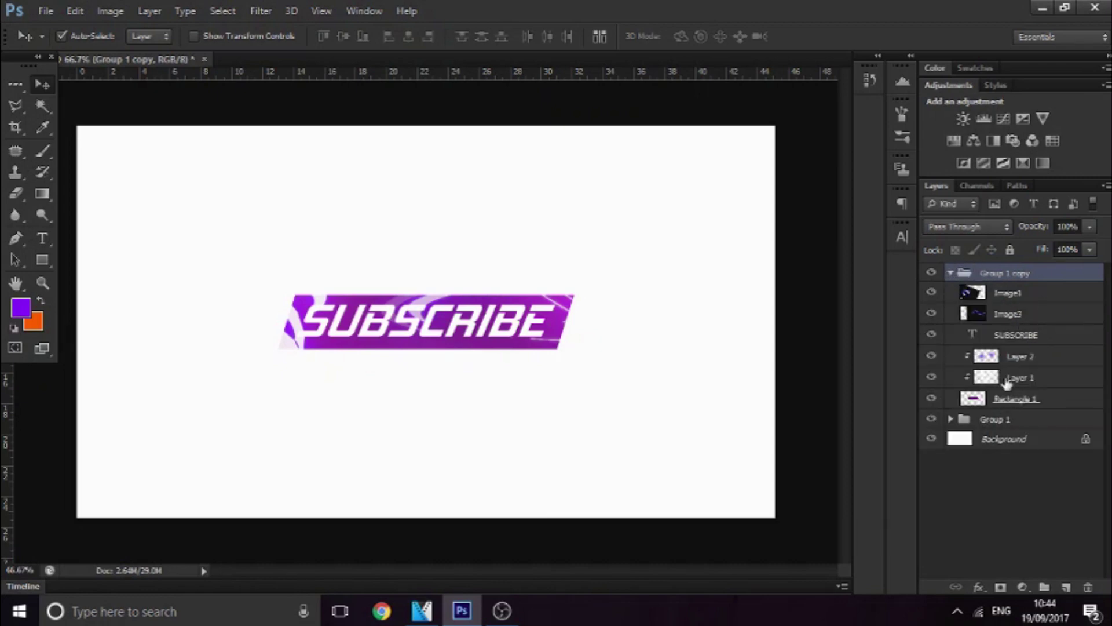
key(ctrl+shift+g)
click(1008, 316)
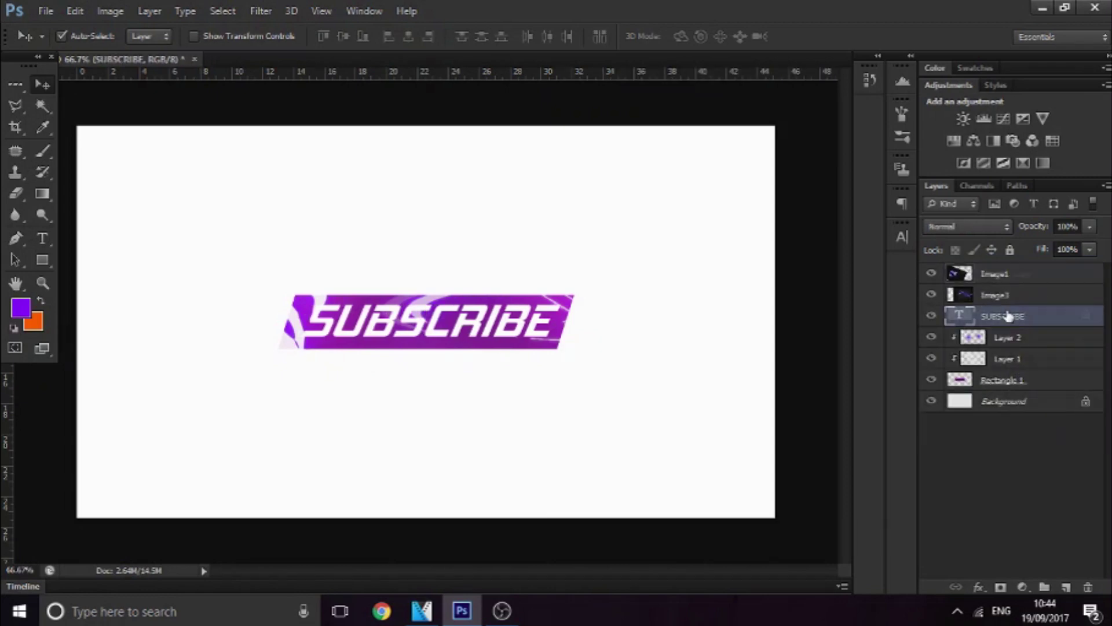
key(ctrl+alt+z)
key(ctrl+alt+z)
key(ctrl+alt+z)
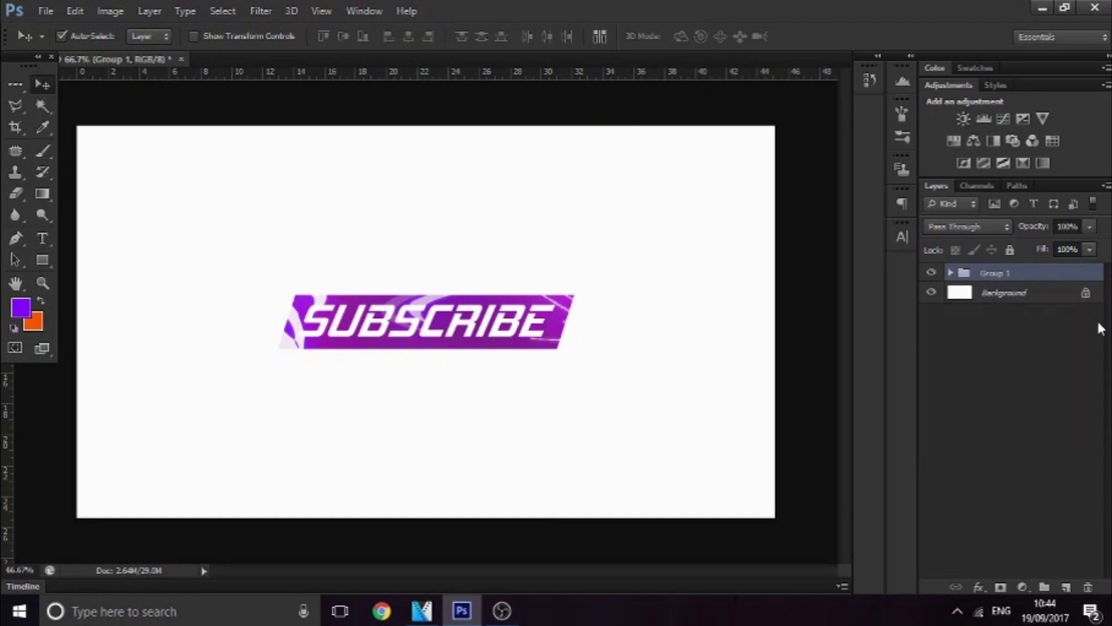
- Merge Layer 2, Layer 1 and Rectangle 1 into one banner layer and duplicate it
click(950, 272)
click(1060, 418)
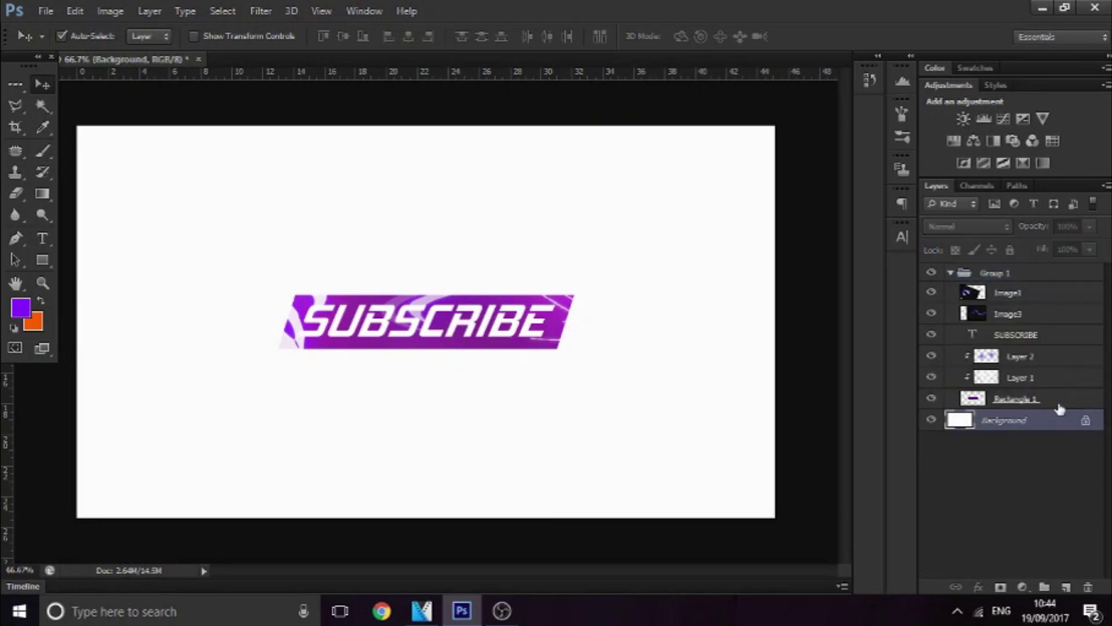
click(1059, 403)
shift+click(1055, 360)
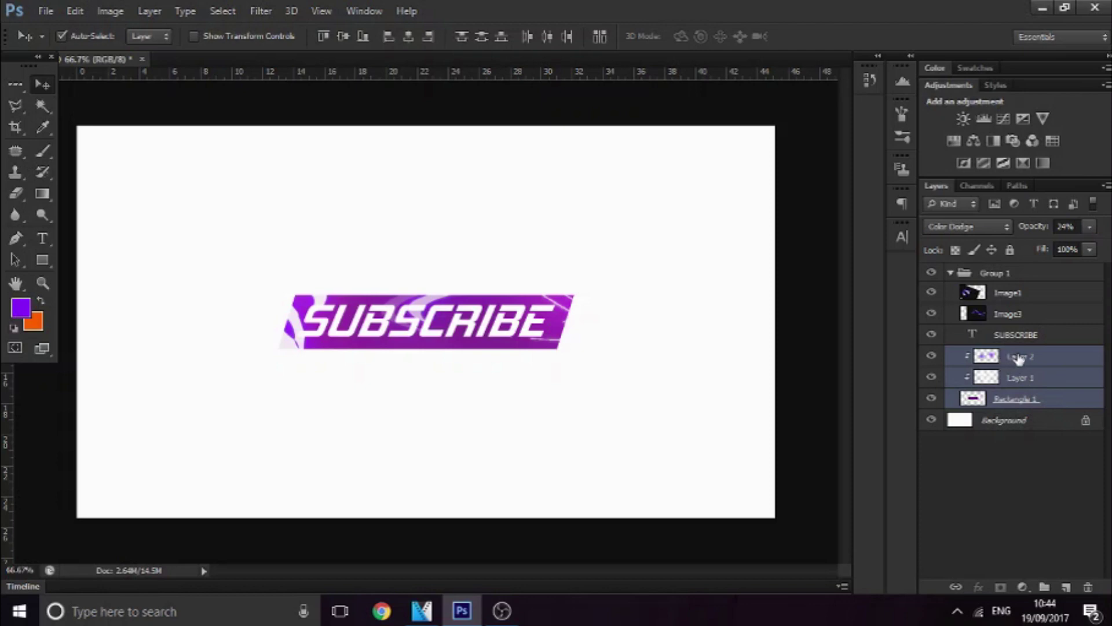
key(ctrl+e)
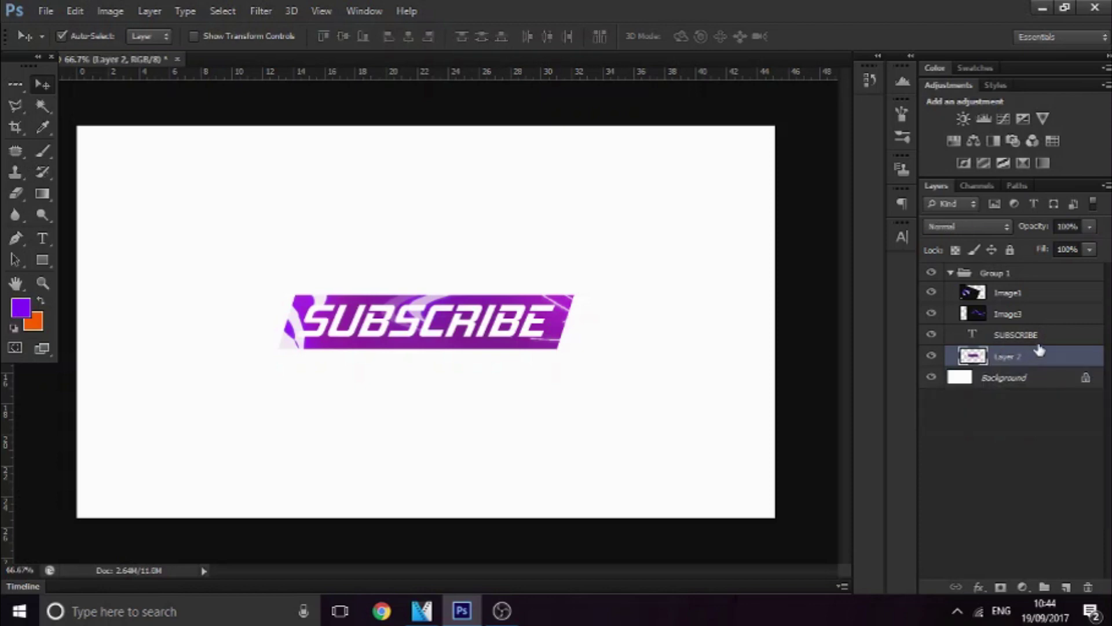
key(ctrl+j)
- Nudge the lower Layer 2 down and darken it to Lightness -22
click(1028, 381)
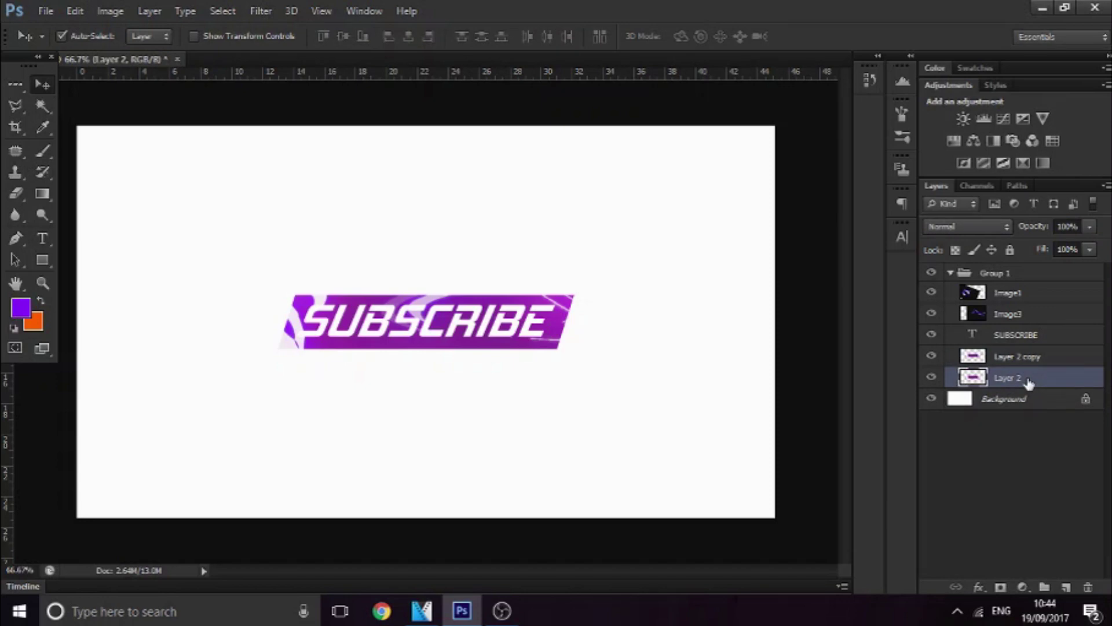
key(Down)
key(Down)
key(Down)
key(Down)
key(Down)
key(Down)
key(Down)
key(Down)
key(Down)
key(Down)
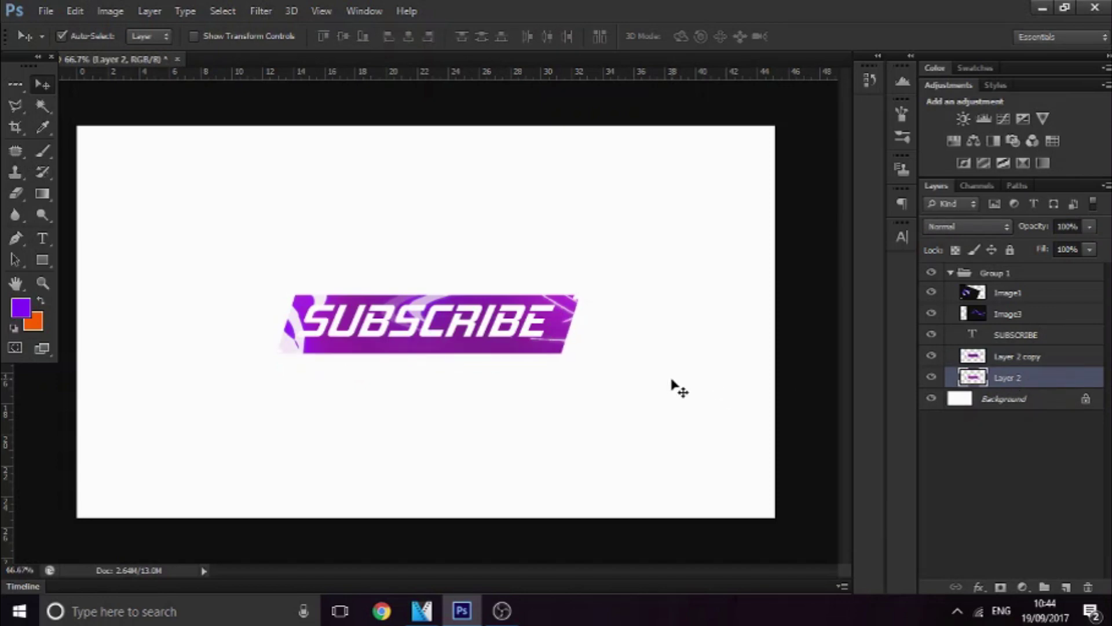
key(ctrl+u)
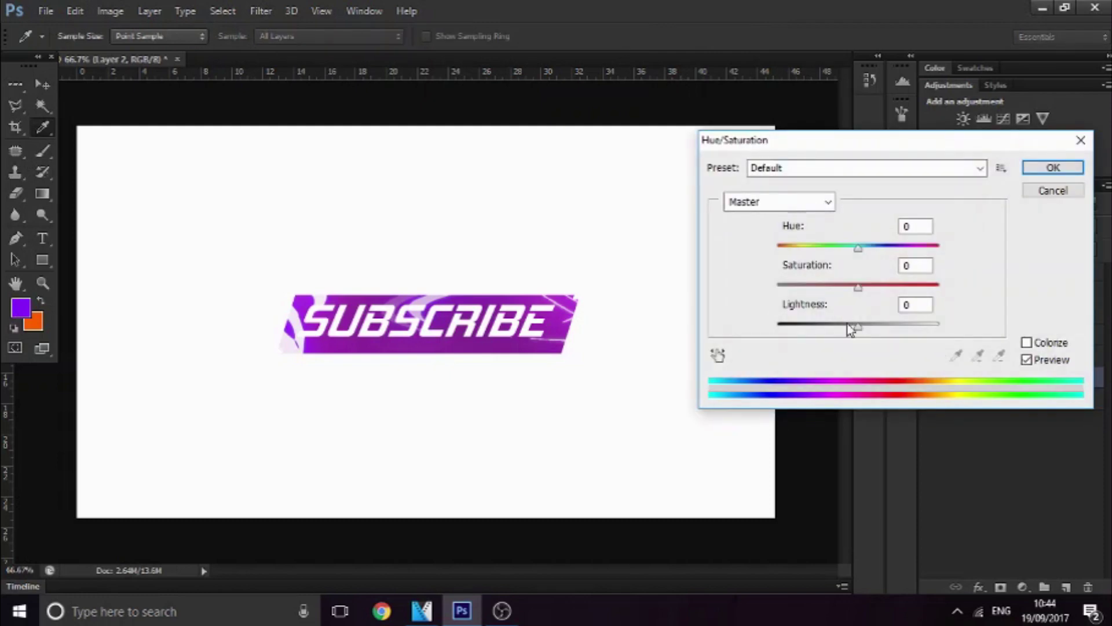
drag(850, 330, 840, 328)
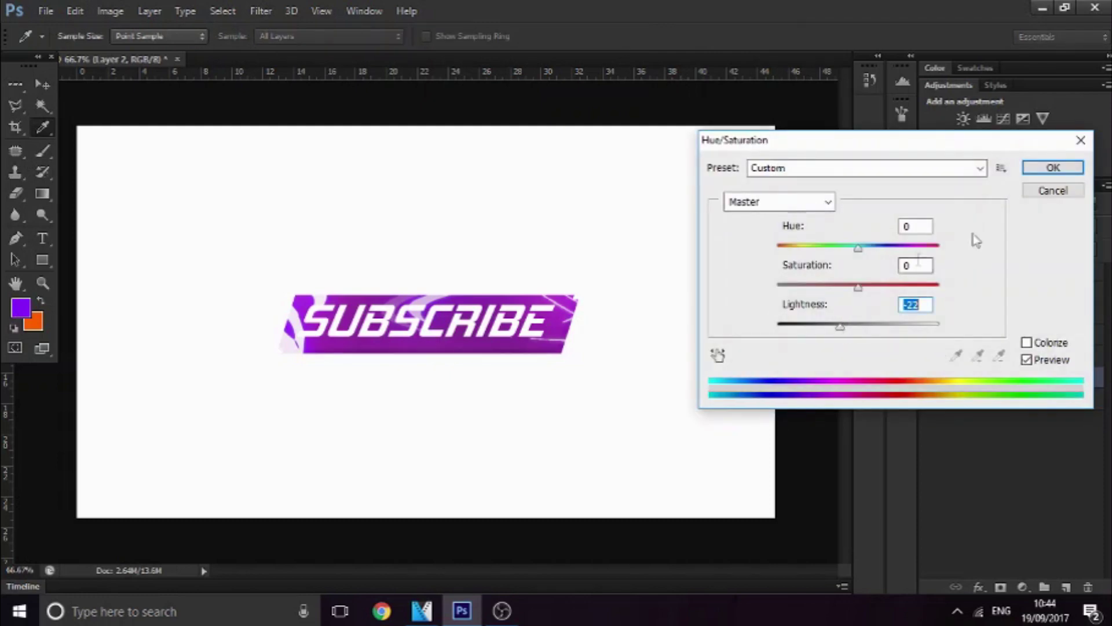
click(1029, 174)
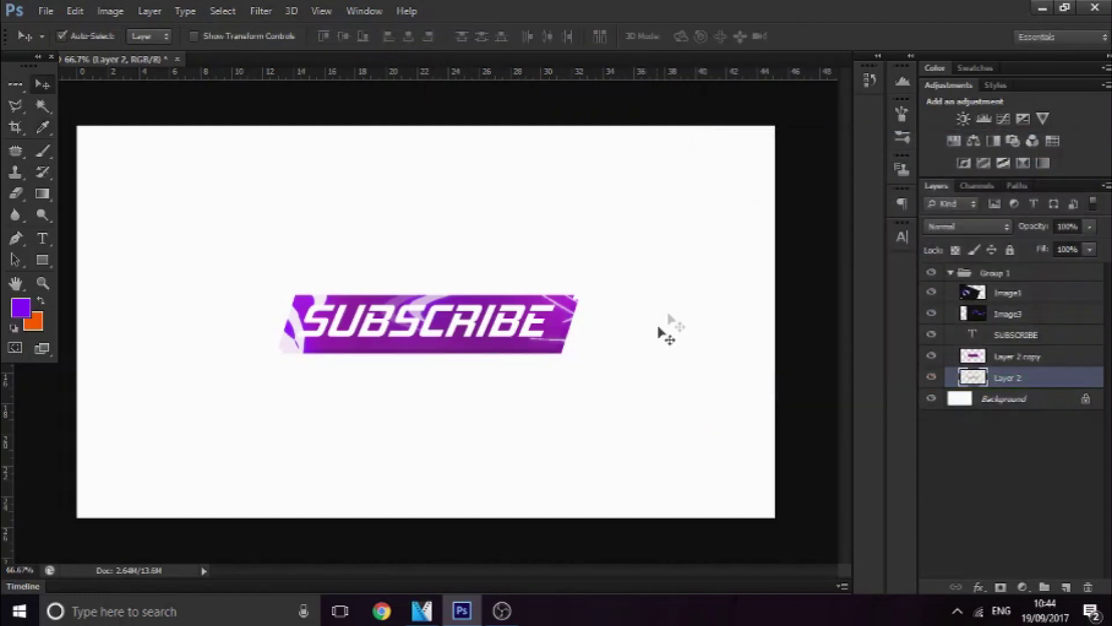
- Move Image1 and Image3 below SUBSCRIBE and clip them to the Layer 2 copy bar
click(1034, 321)
shift+click(1037, 294)
drag(1037, 294, 1021, 350)
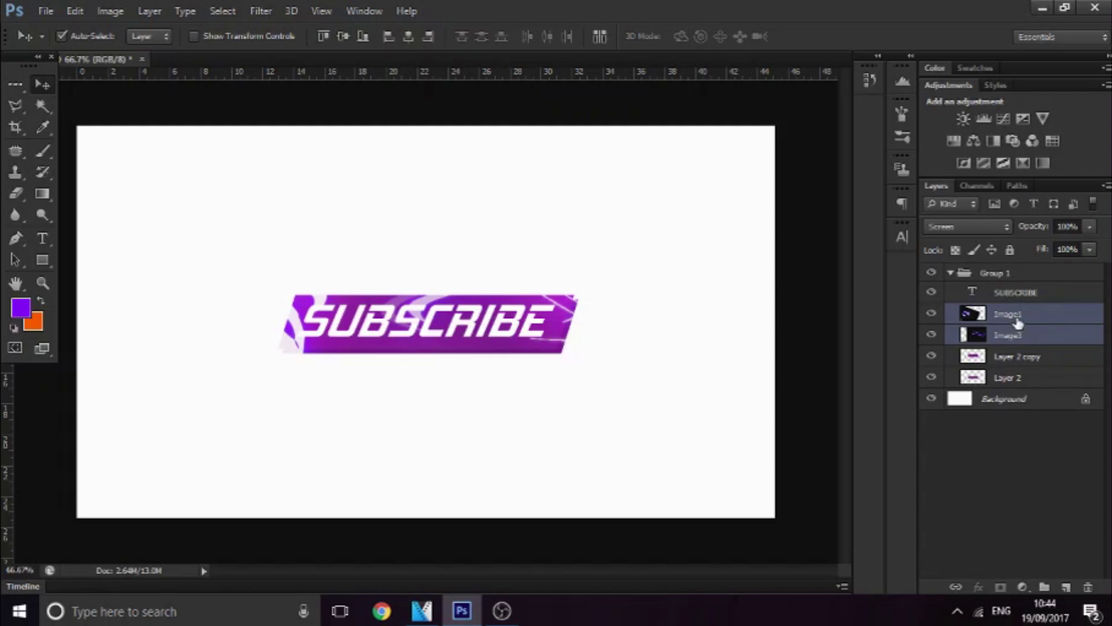
right_click(1022, 322)
click(774, 261)
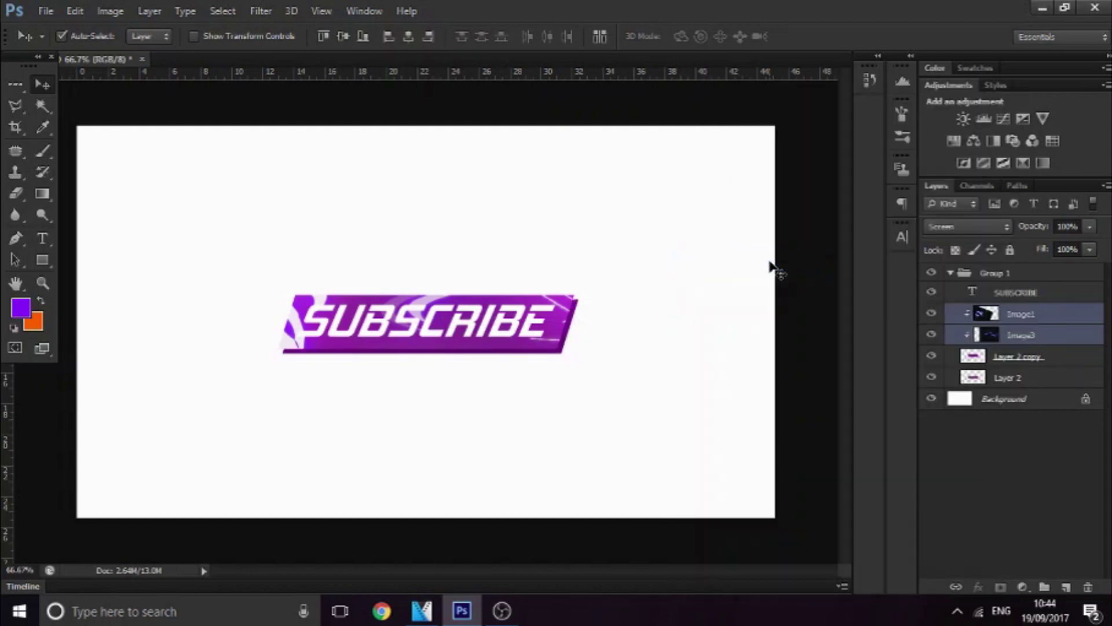
shift+click(1035, 358)
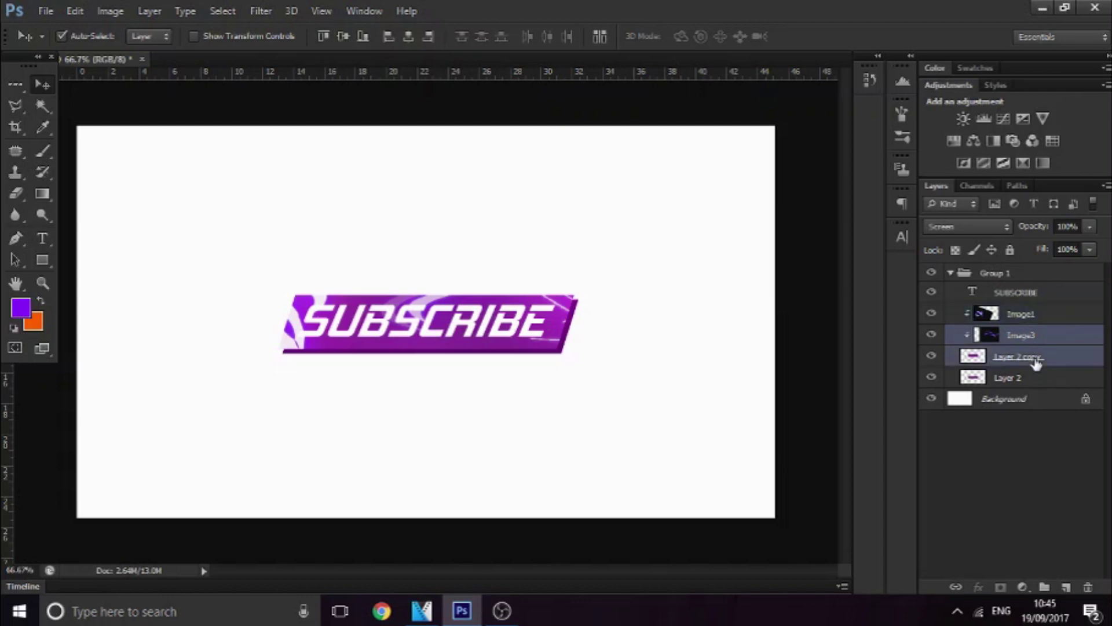
- Merge Image3, Layer 2 copy and Image1 into one Image1 layer and delete the white Background
shift+click(1047, 320)
key(ctrl+e)
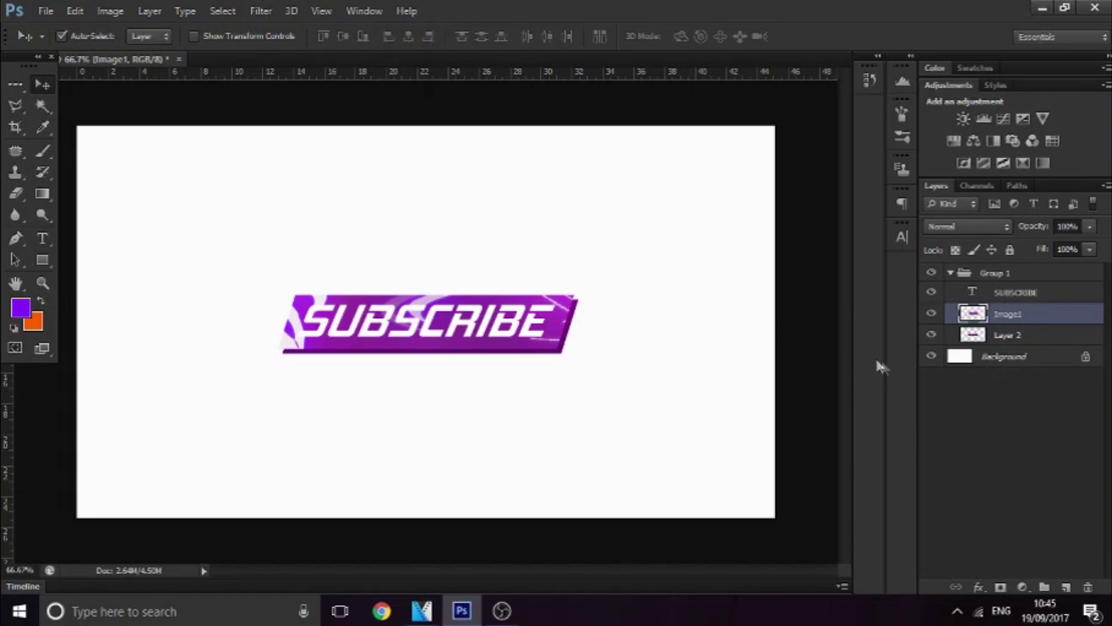
click(959, 359)
key(Delete)
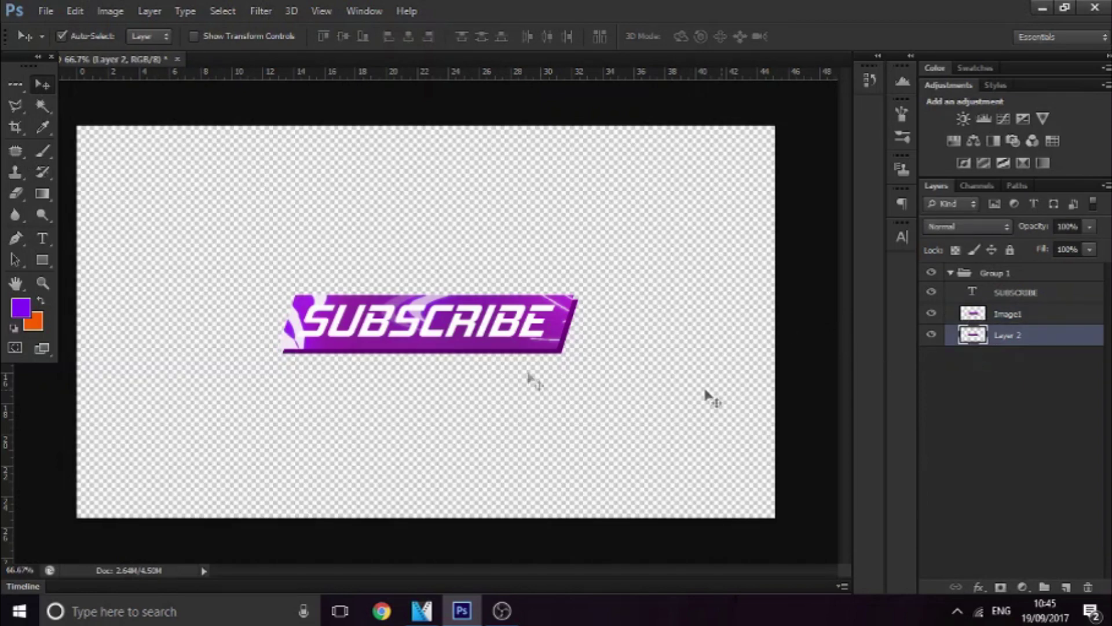
- Collapse Group 1 and select the whole SUBSCRIBE group for free transform
click(951, 272)
click(985, 273)
key(ctrl+t)
- Move the SUBSCRIBE group to the canvas's lower-left and scale it down to about 89%
drag(469, 339, 278, 464)
key(Return)
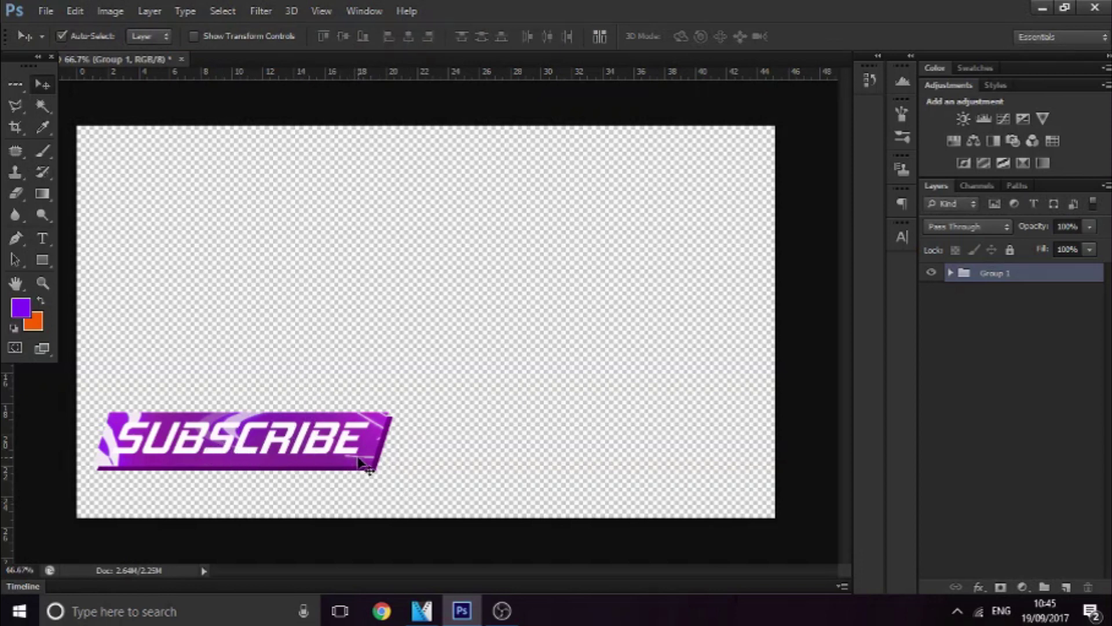
key(ctrl+t)
drag(394, 411, 366, 414)
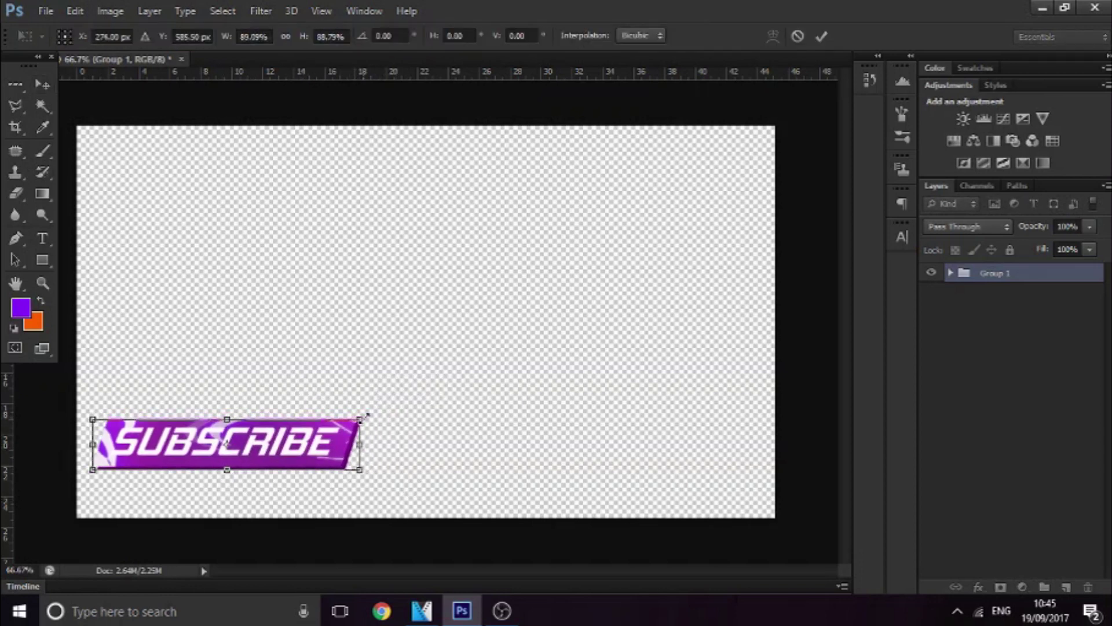
key(Return)
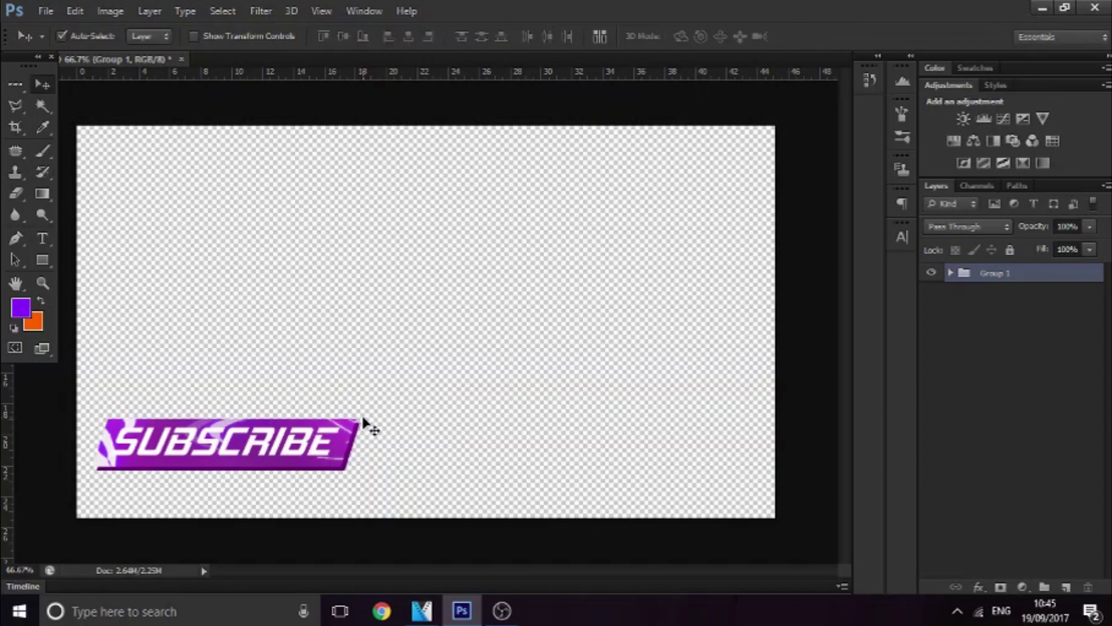
click(37, 7)
- Save for Web as PNG-24 to the Desktop, then quit Photoshop without saving Untitled-1
click(236, 243)
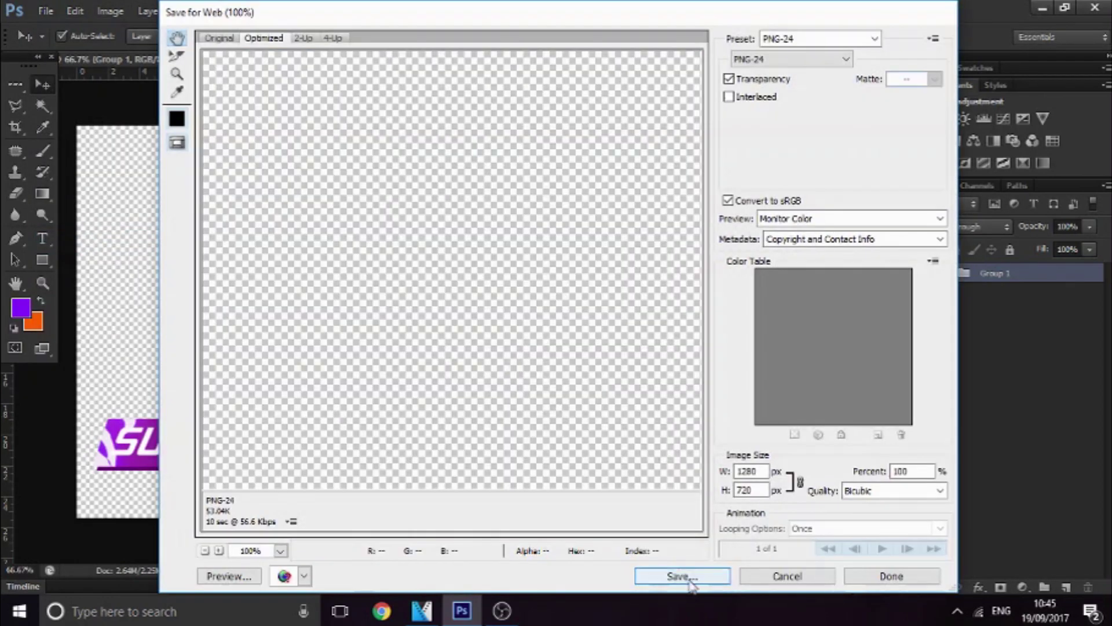
click(683, 576)
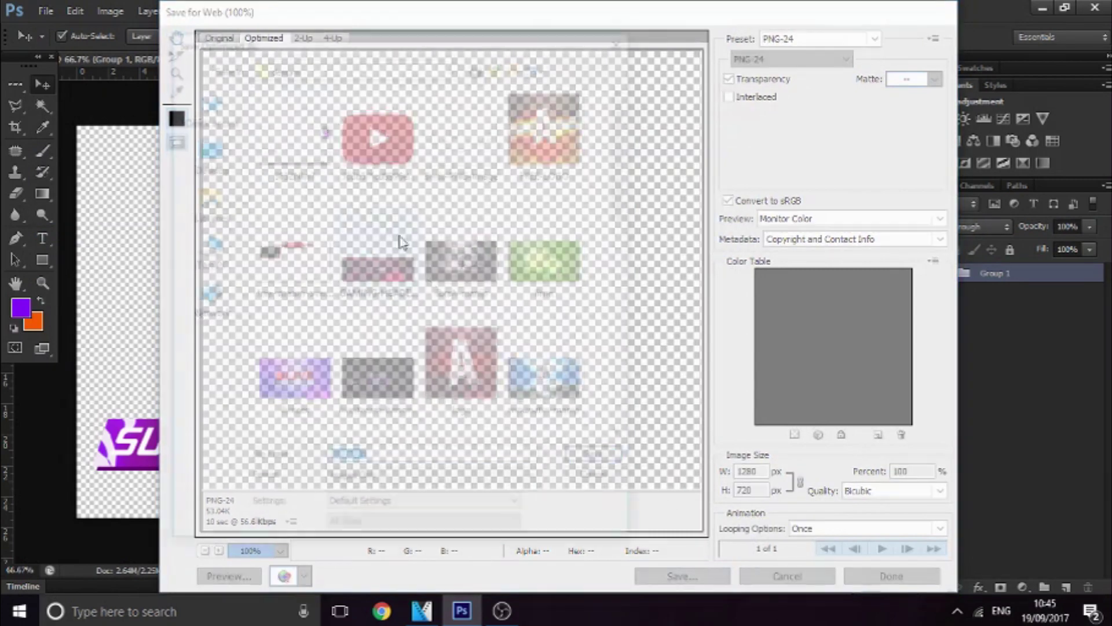
click(203, 158)
click(597, 460)
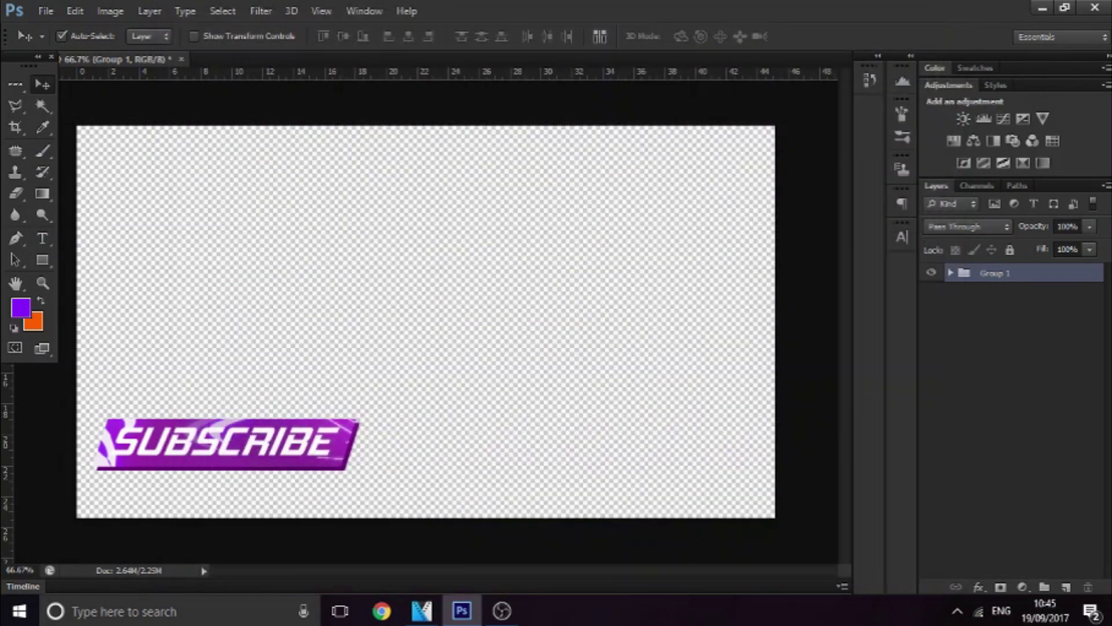
click(1095, 7)
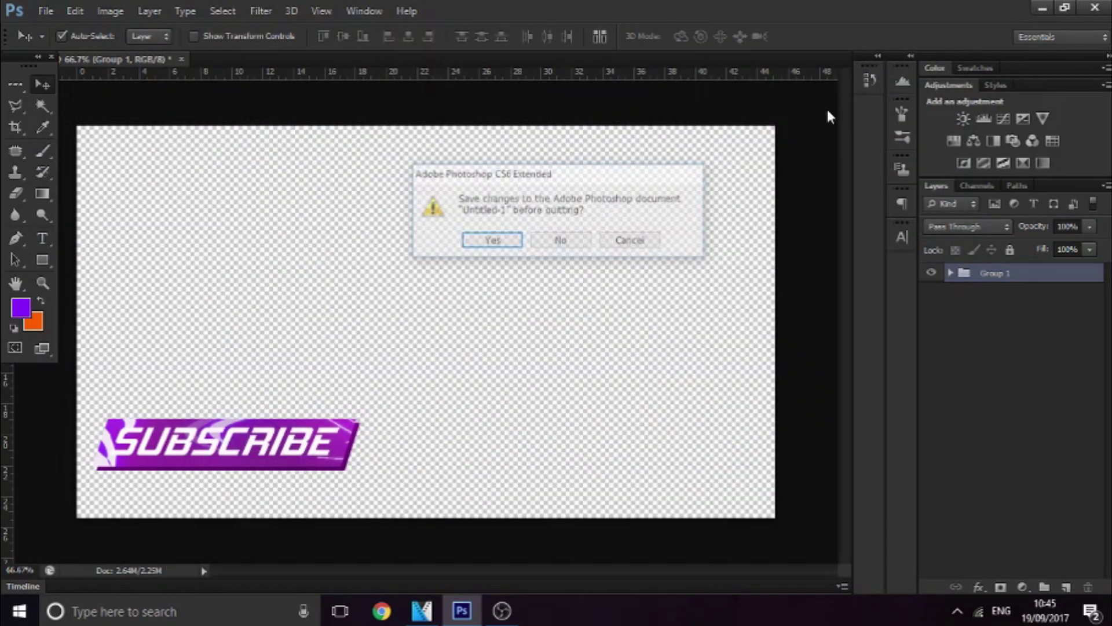
click(561, 241)
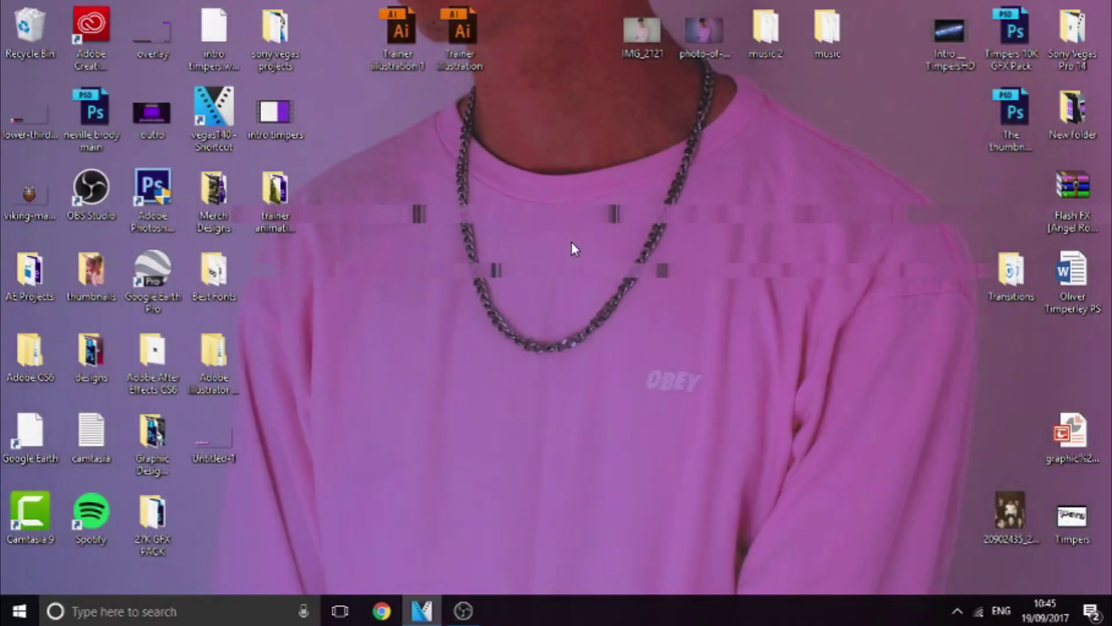
- Restore Vegas Pro and drag the timeline divider up, shrinking the preview
click(422, 615)
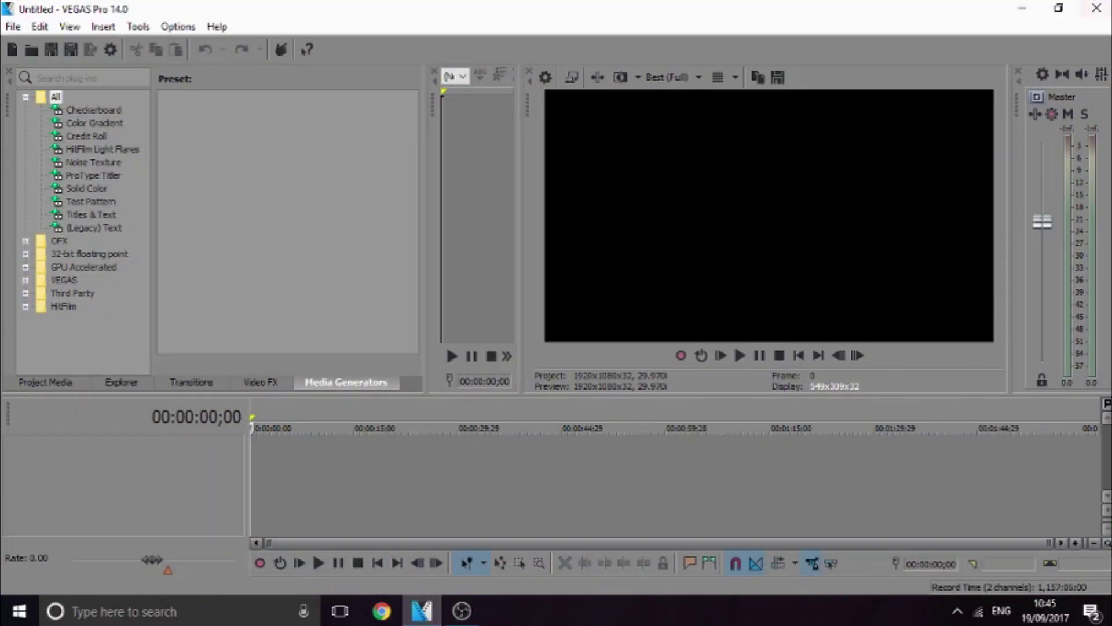
click(1026, 11)
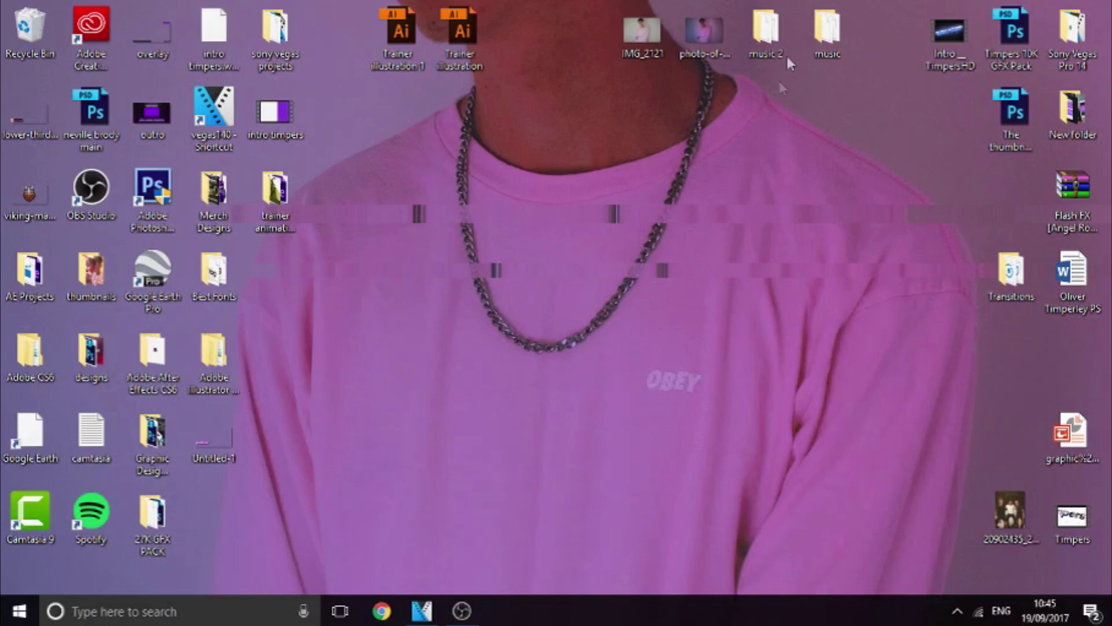
click(422, 611)
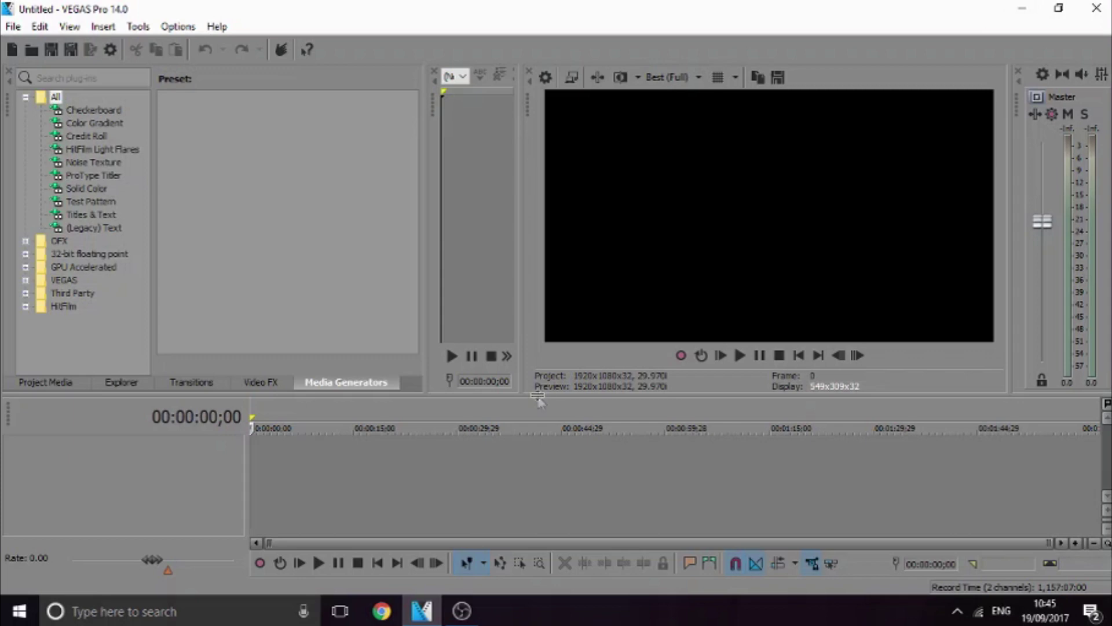
drag(538, 399, 538, 304)
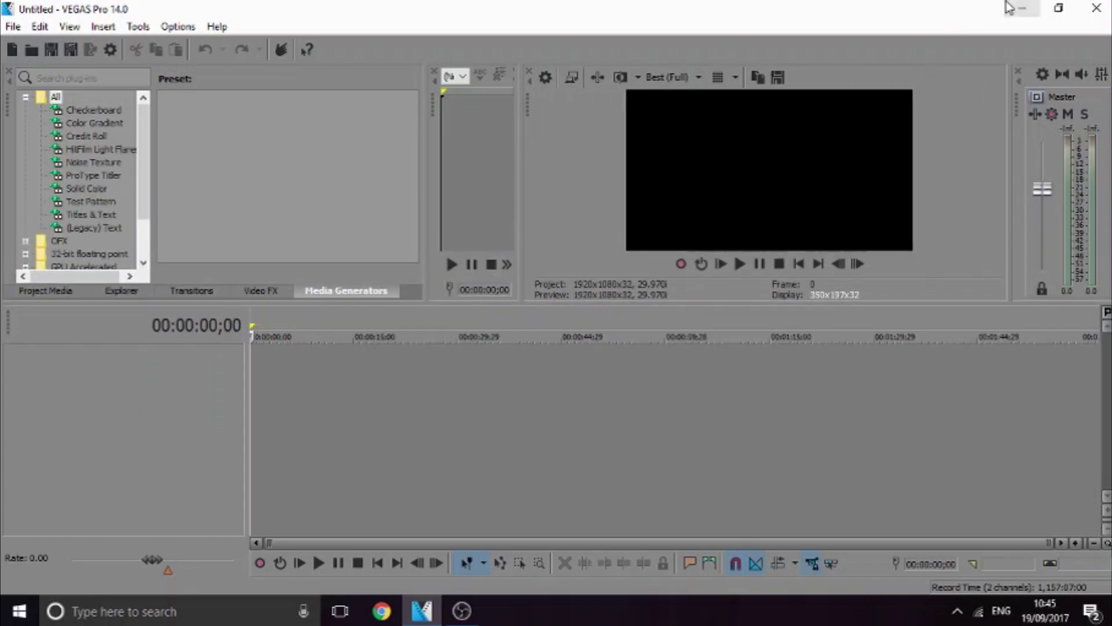
click(1021, 8)
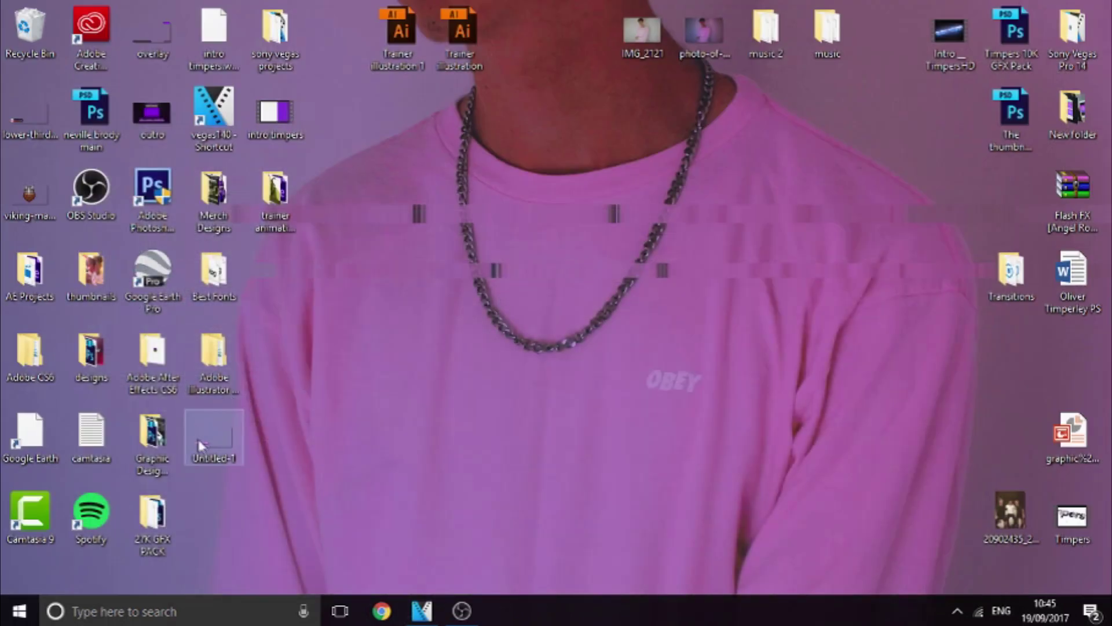
click(429, 612)
- Drop the exported SUBSCRIBE PNG onto a new video track at 00:00:00
drag(432, 614, 266, 378)
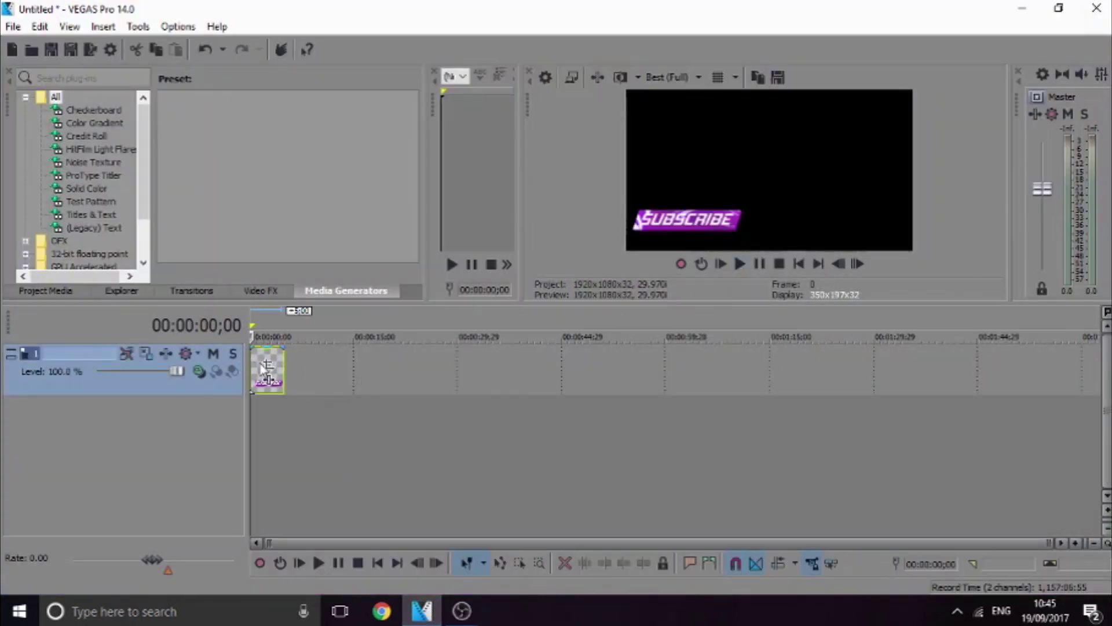
drag(263, 368, 301, 368)
click(286, 363)
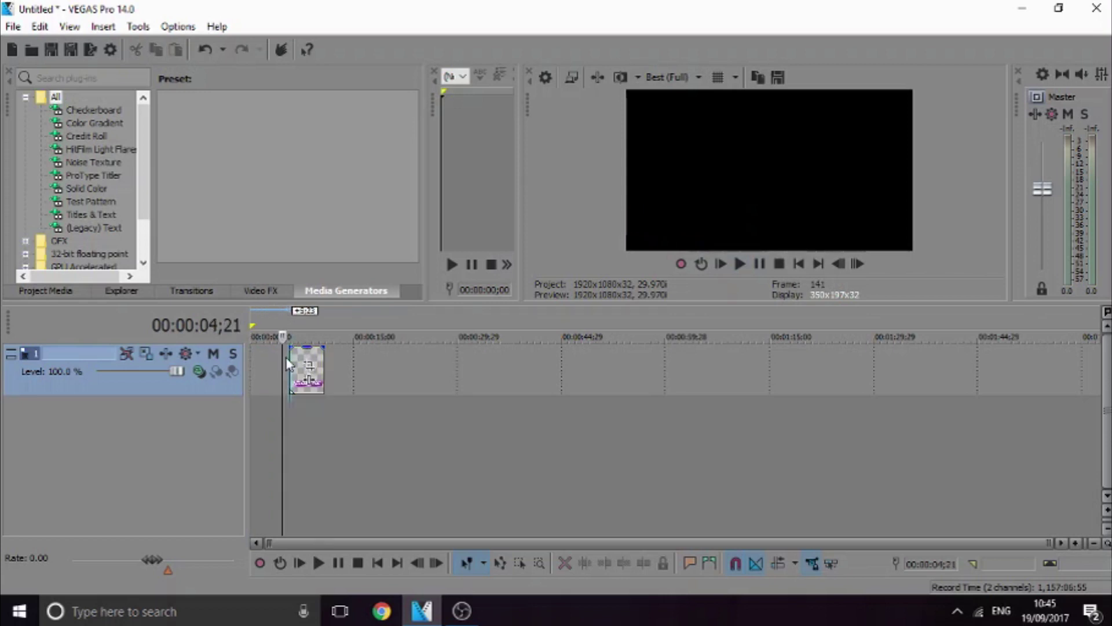
click(289, 363)
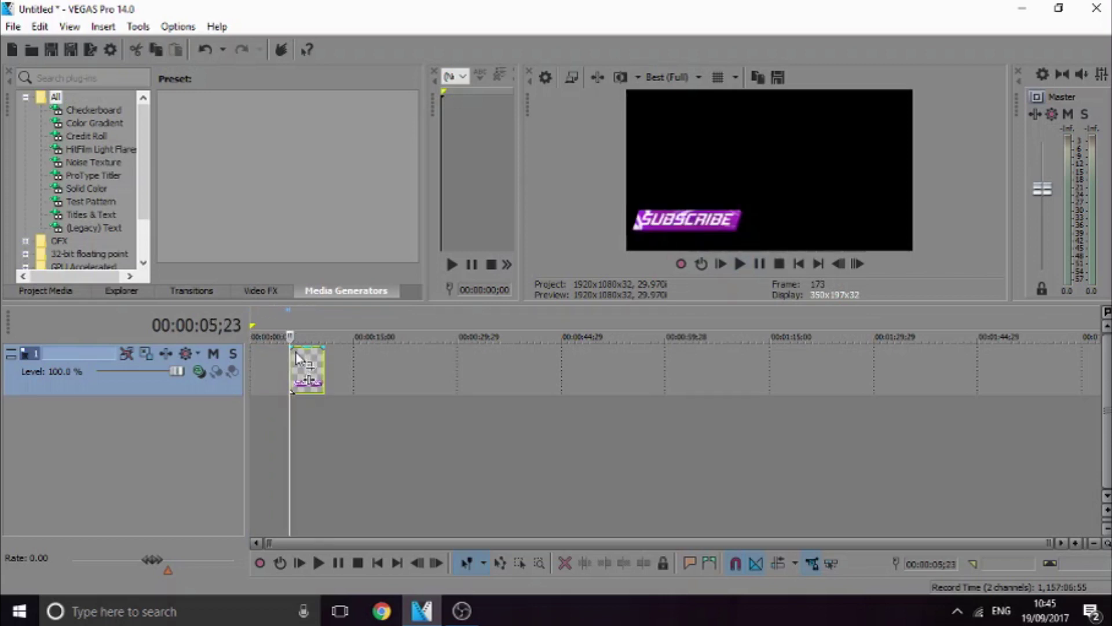
drag(297, 358, 258, 359)
- Set the loop region to the SUBSCRIBE clip's length and enlarge the preview again
double_click(256, 362)
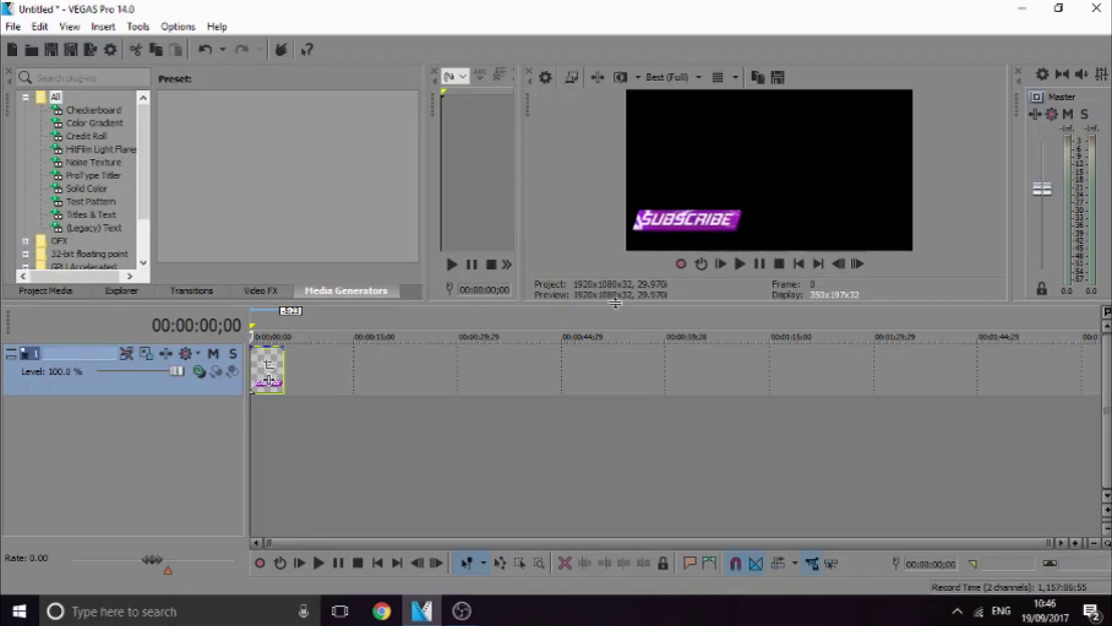
drag(615, 302, 610, 405)
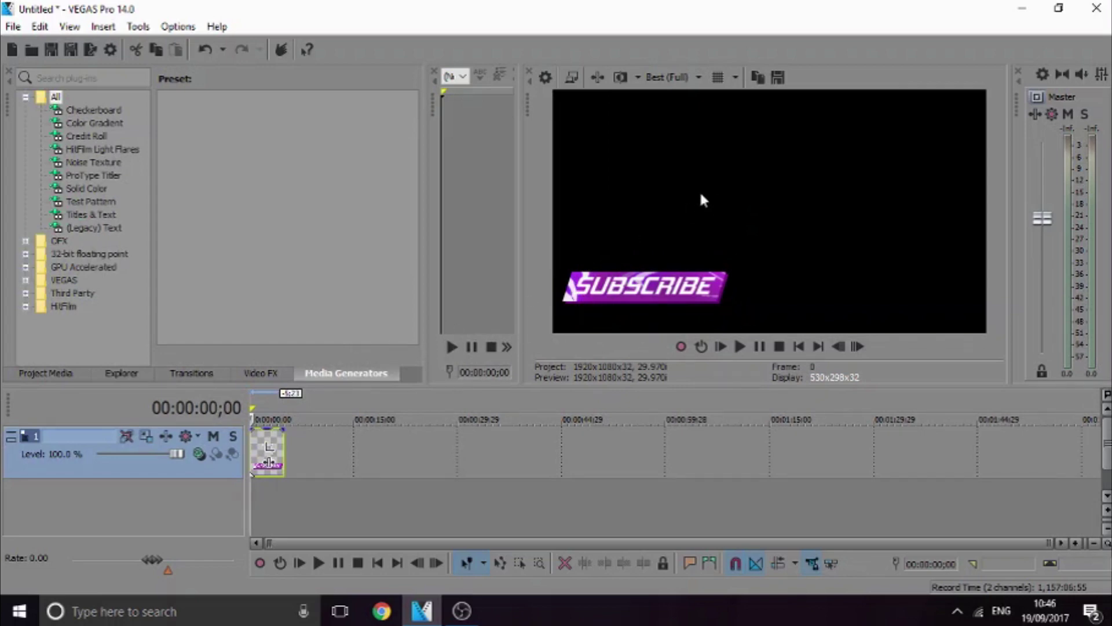
click(1028, 7)
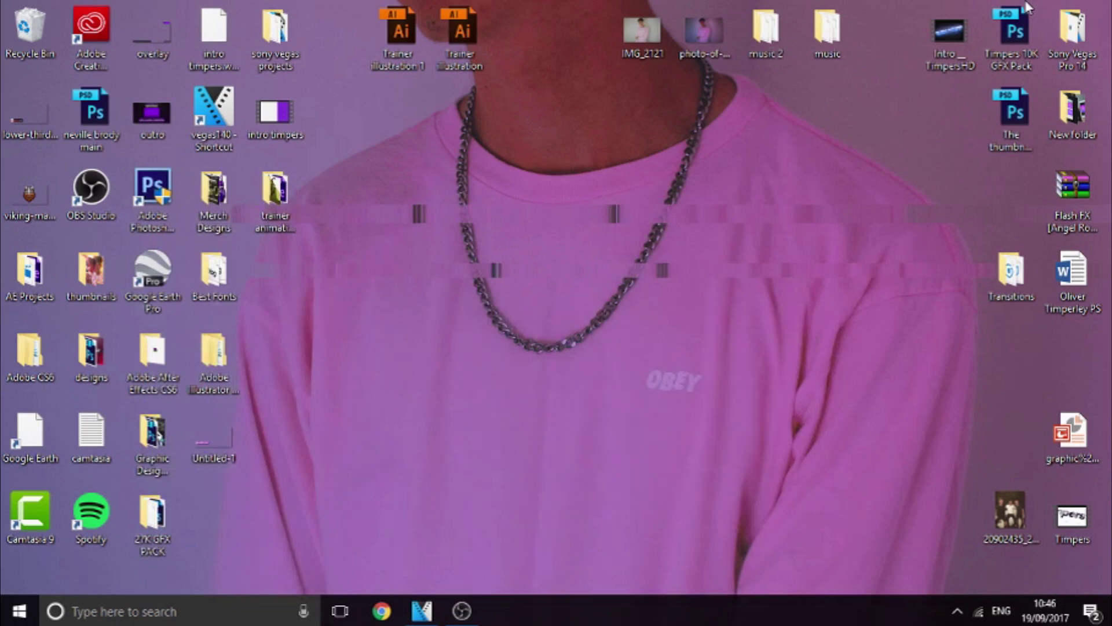
- Browse the Transitions folder's Explosions, electric and 1 subfolders
double_click(995, 266)
double_click(516, 249)
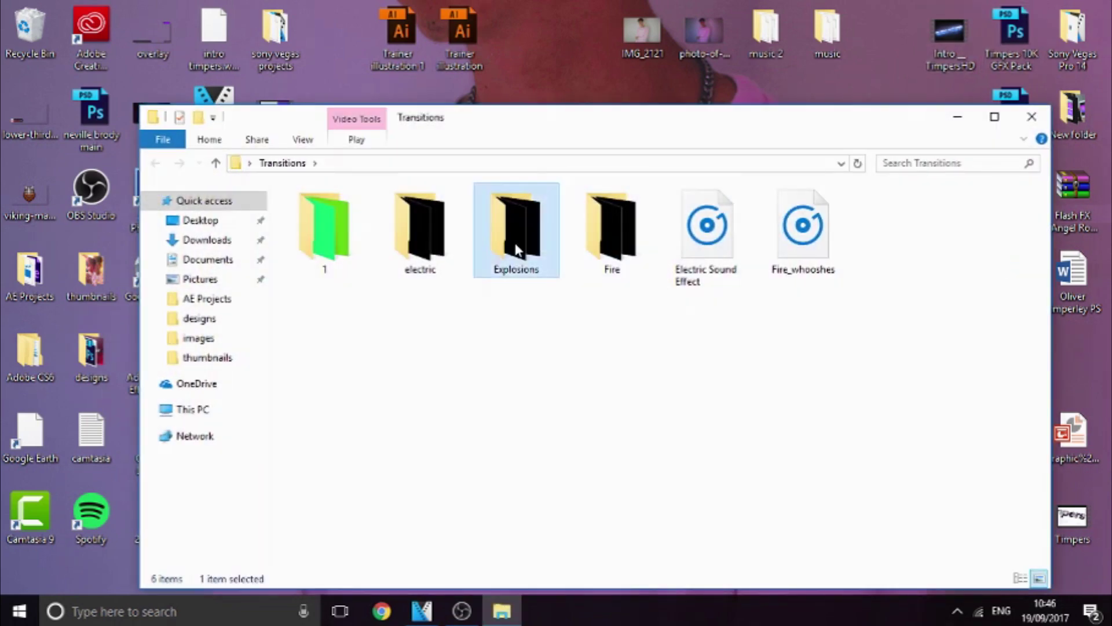
click(156, 162)
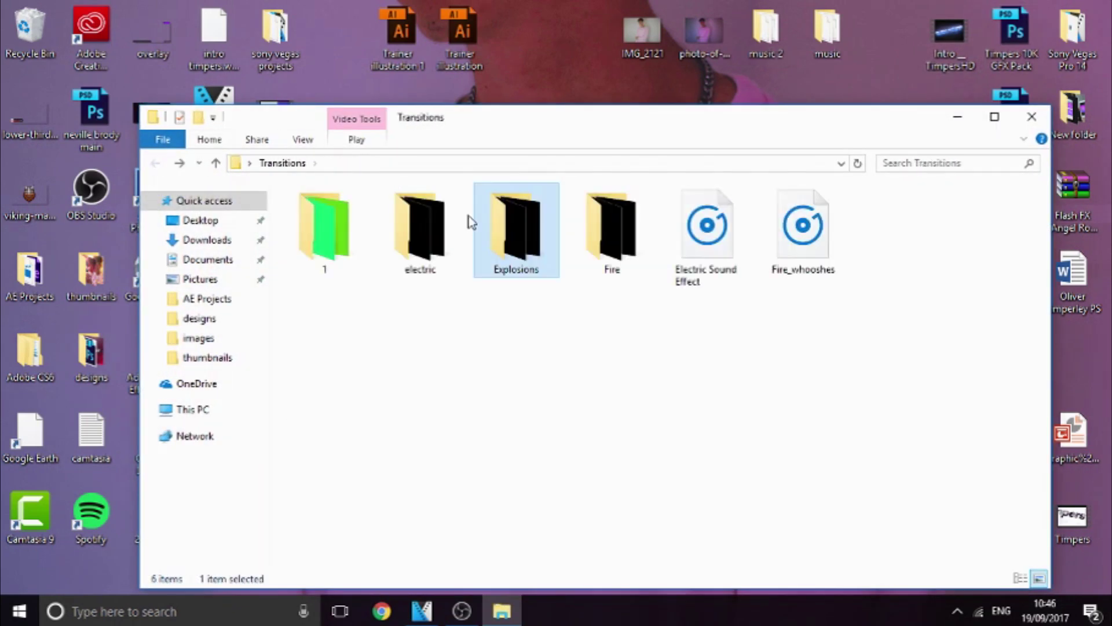
double_click(418, 220)
drag(1045, 292, 1028, 537)
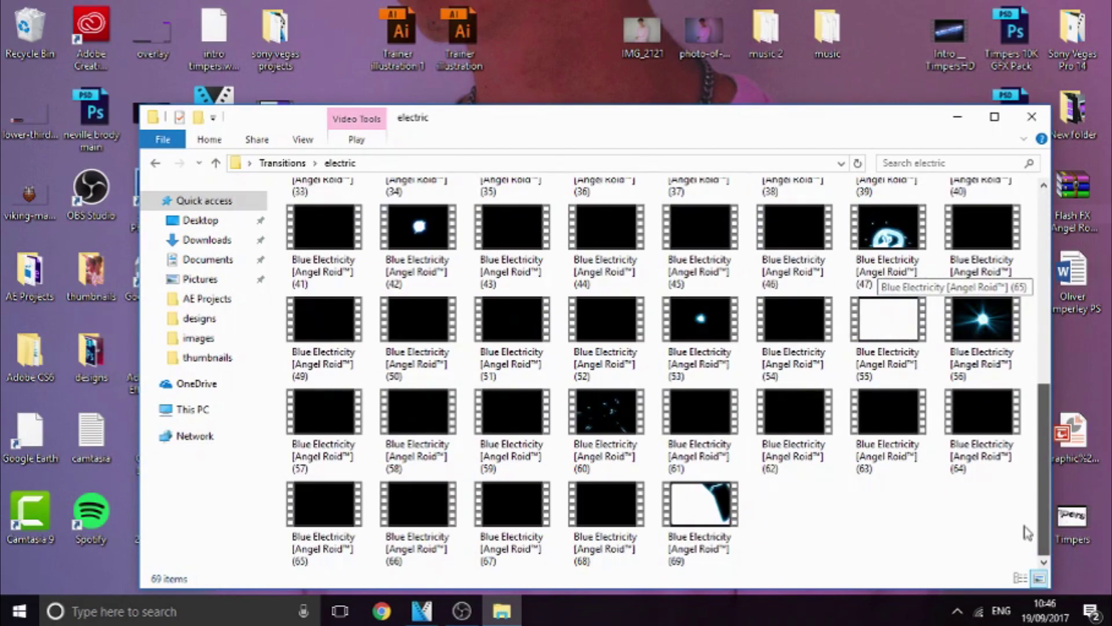
scroll(1029, 533, up, 6)
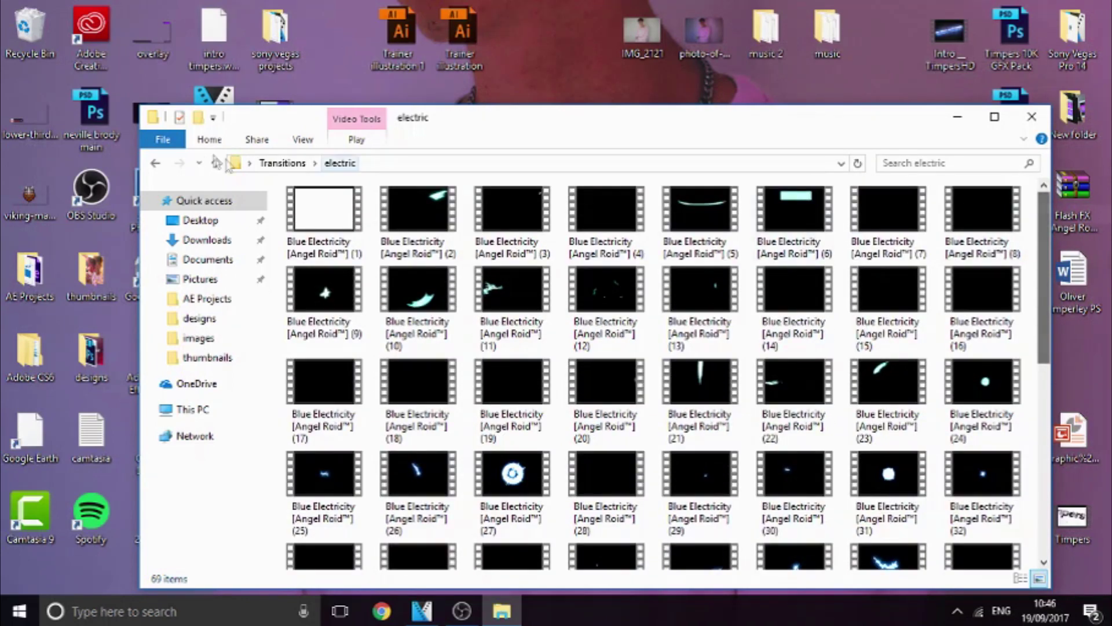
click(156, 163)
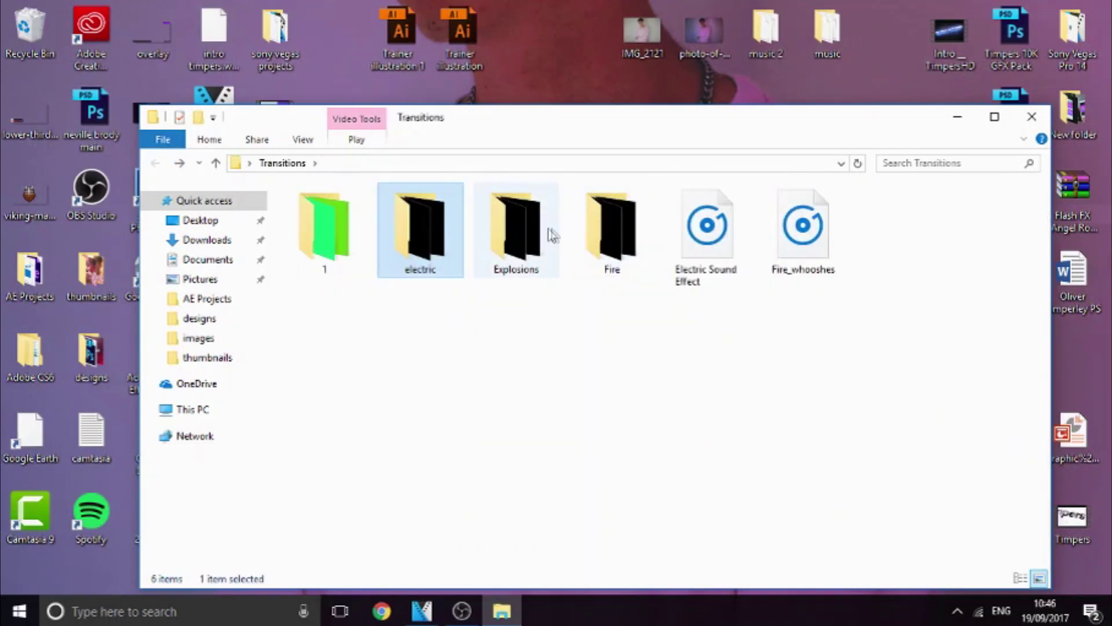
double_click(364, 242)
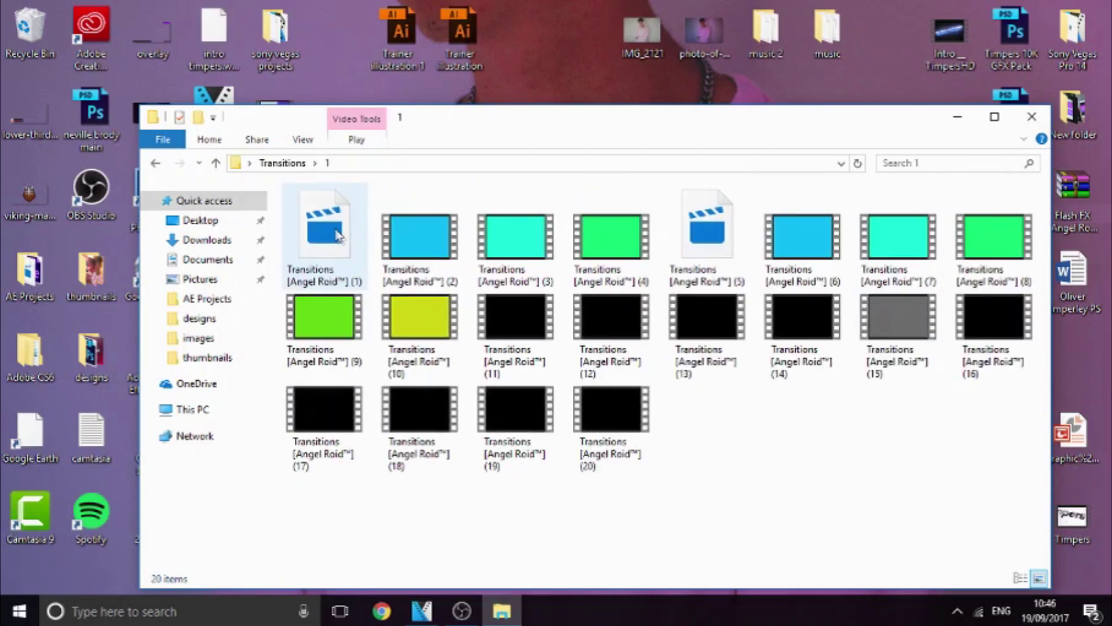
click(154, 164)
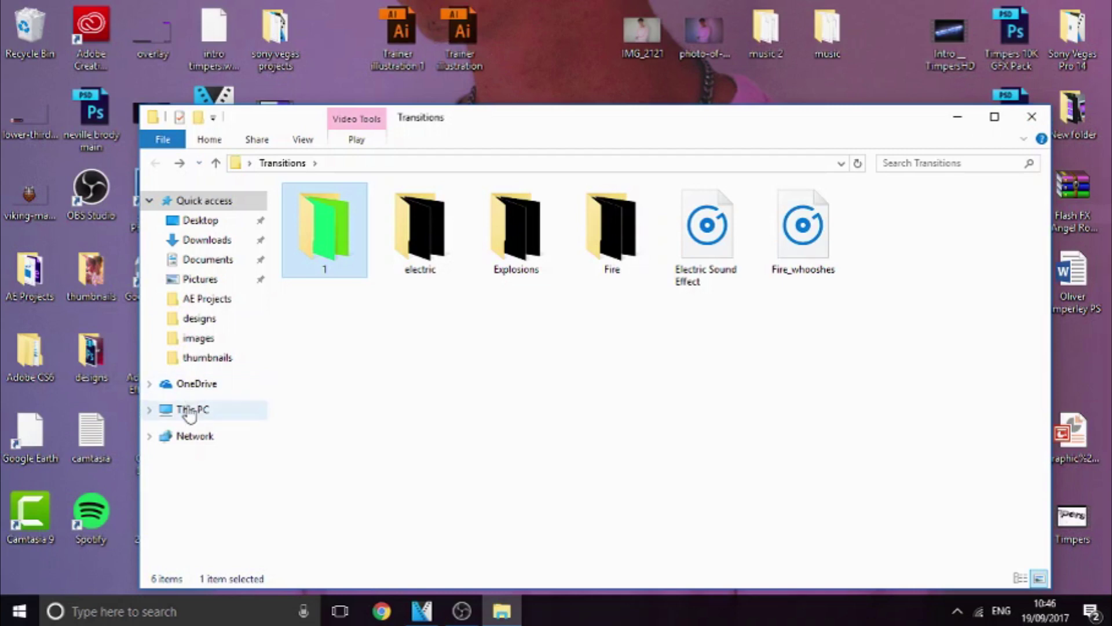
- Check the Pictures > images folder, then close that window
click(200, 279)
right_click(616, 233)
double_click(417, 225)
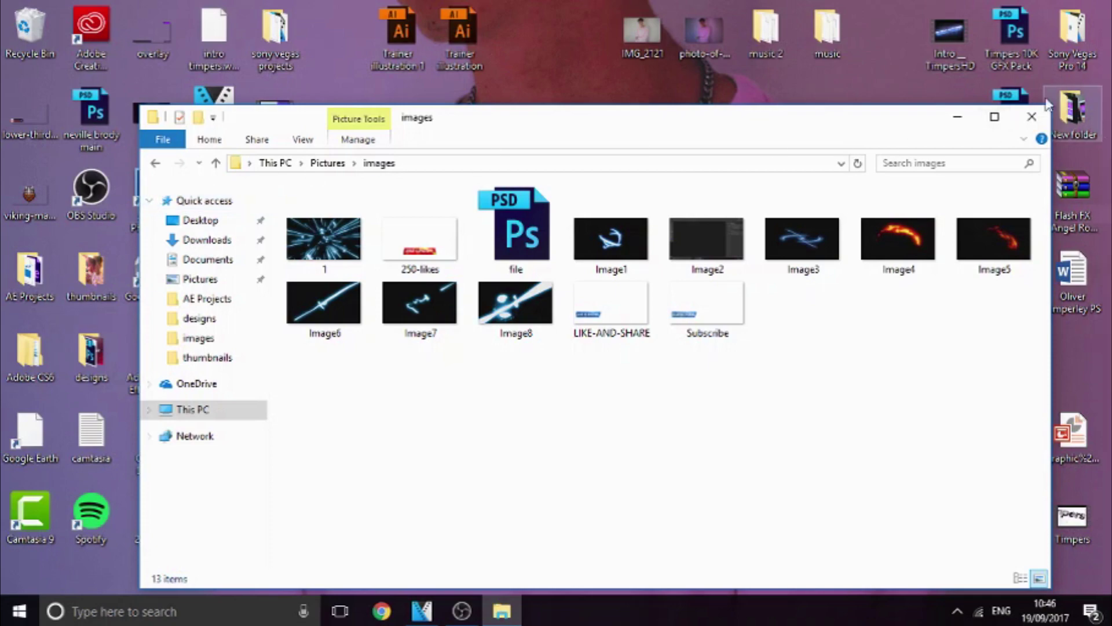
click(1031, 117)
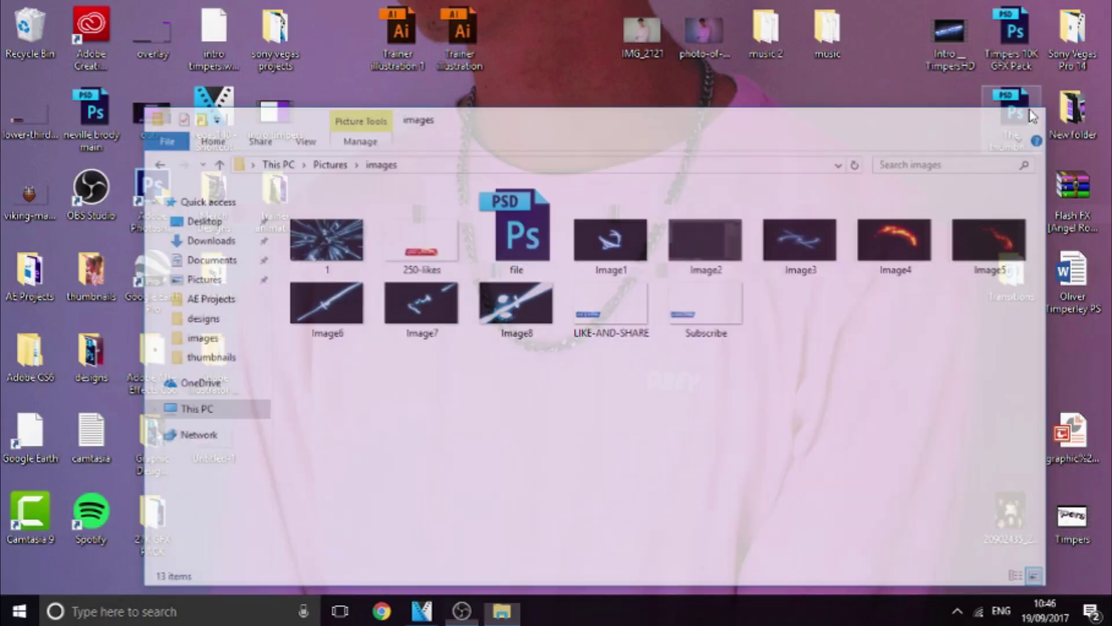
- Open desktop Transitions > electric and drag Blue Electricity (26) toward the Vegas project
double_click(1008, 269)
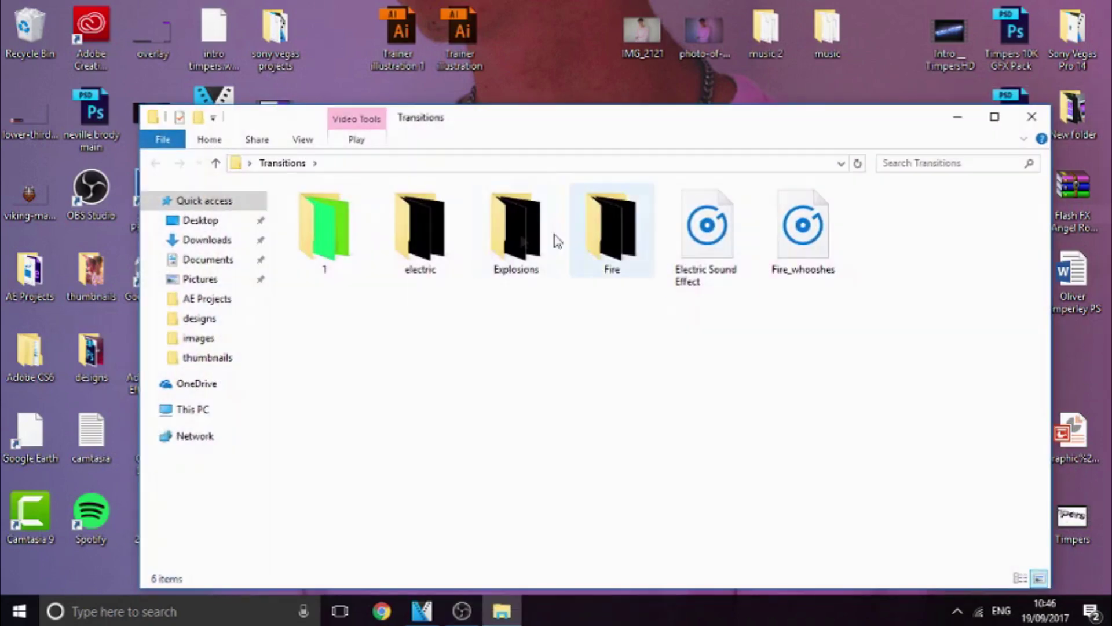
double_click(398, 240)
click(424, 475)
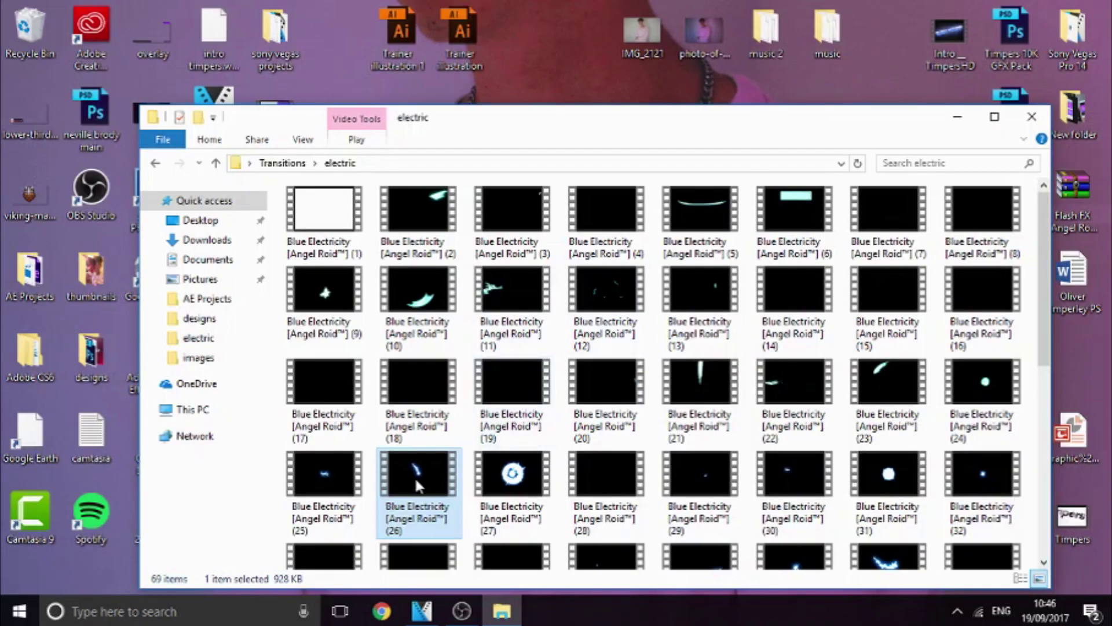
drag(418, 483, 314, 474)
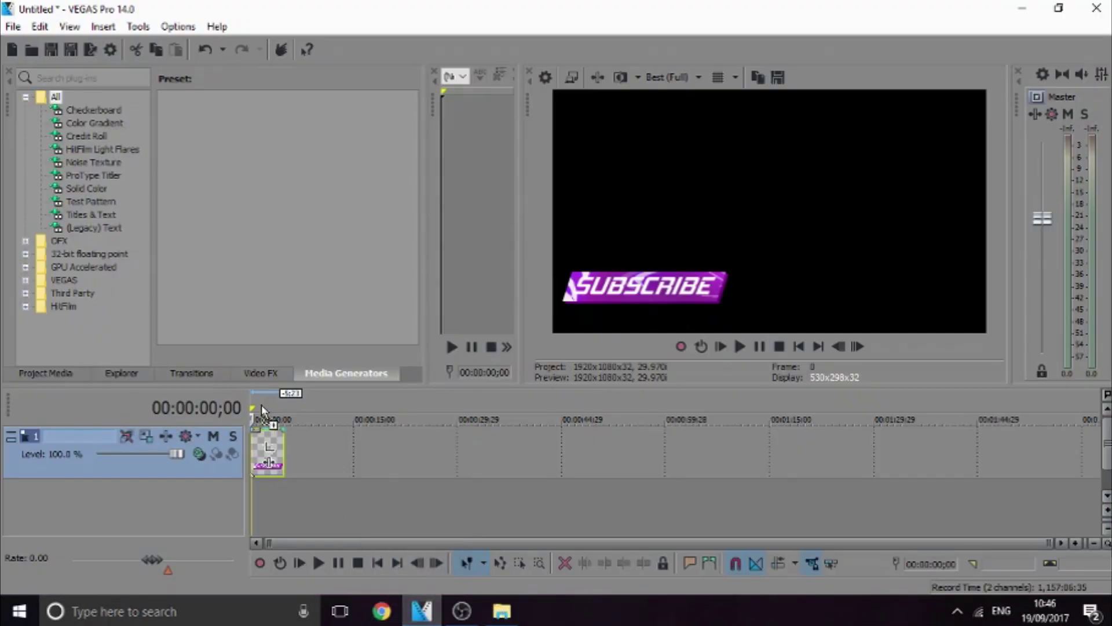
- Add Blue Electricity (26) at the timeline start, match the project to 25p, and preview it
drag(261, 411, 262, 413)
click(649, 252)
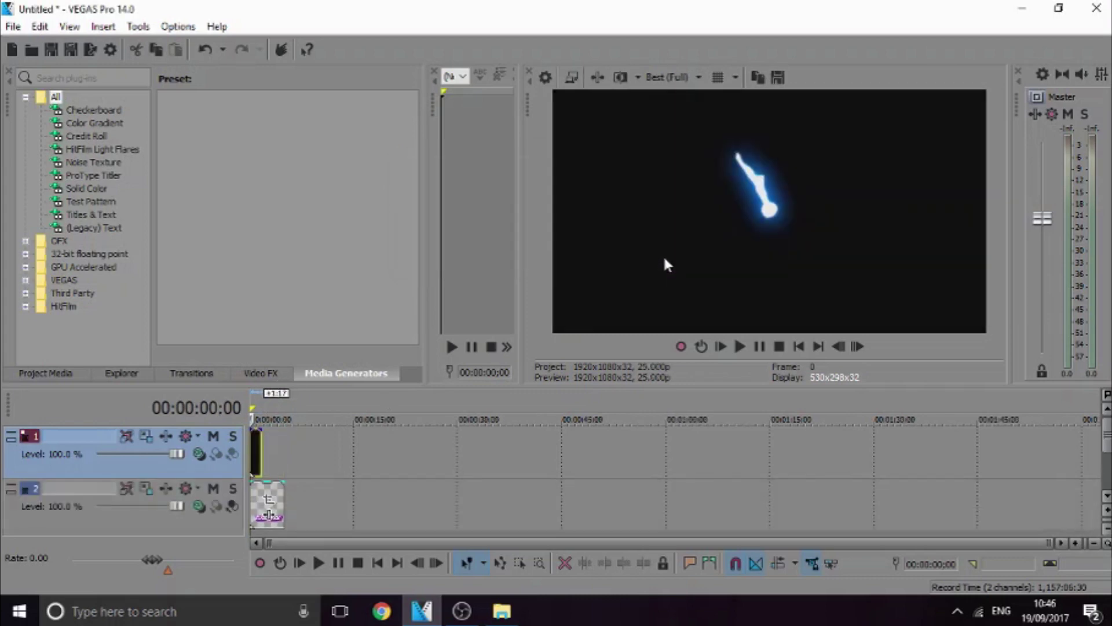
click(740, 346)
click(759, 345)
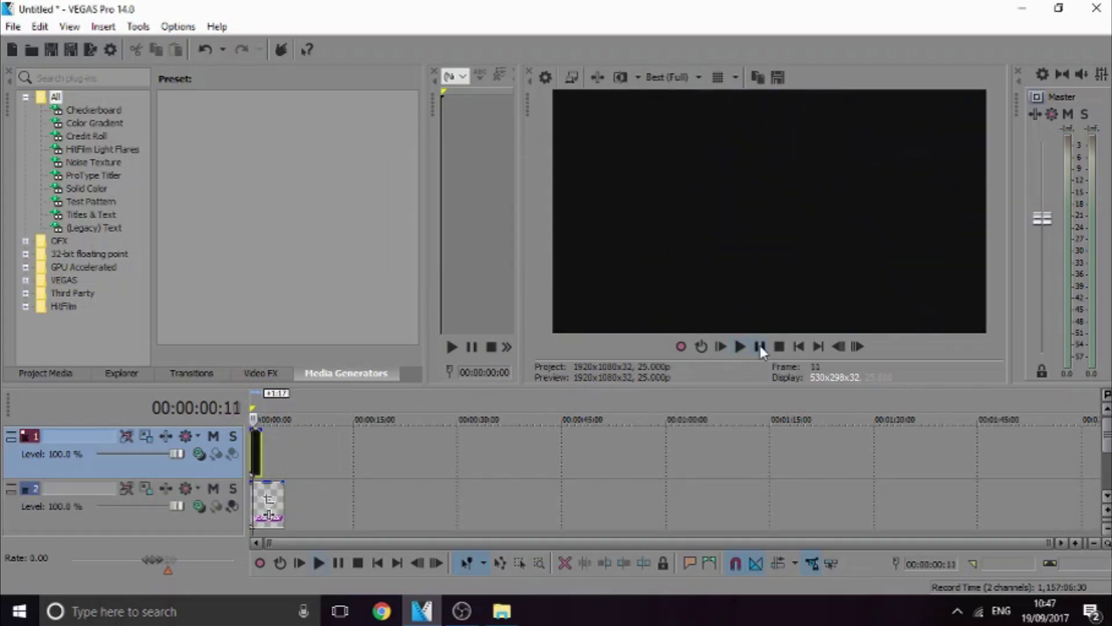
click(1074, 543)
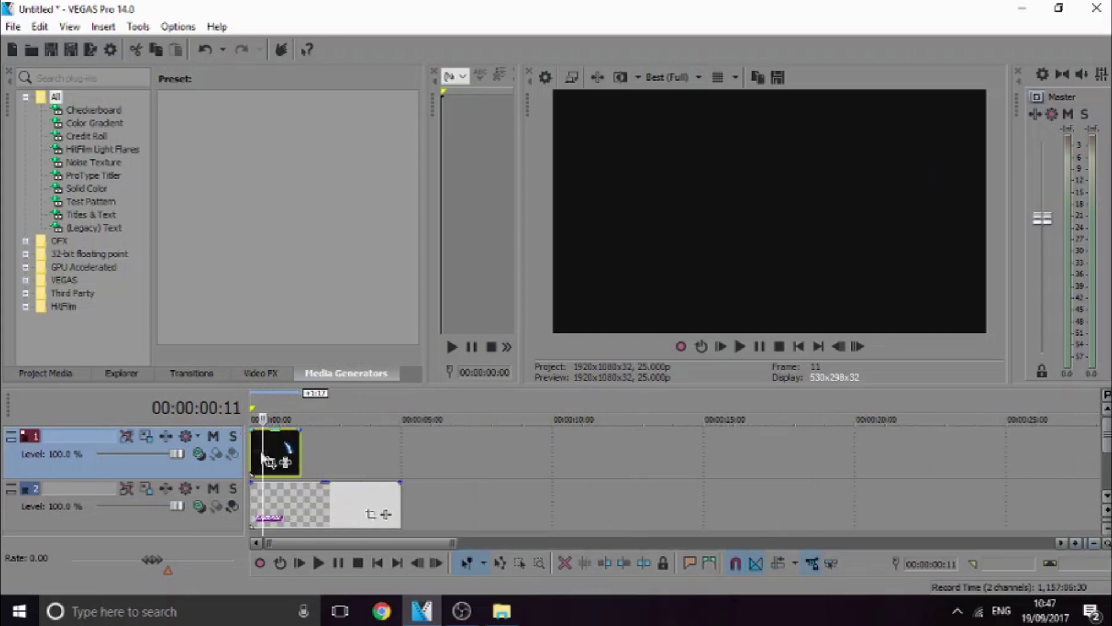
drag(264, 457, 261, 458)
- Apply HSL Adjust to the electricity clip with Add to hue about 0.197 for purple
click(261, 374)
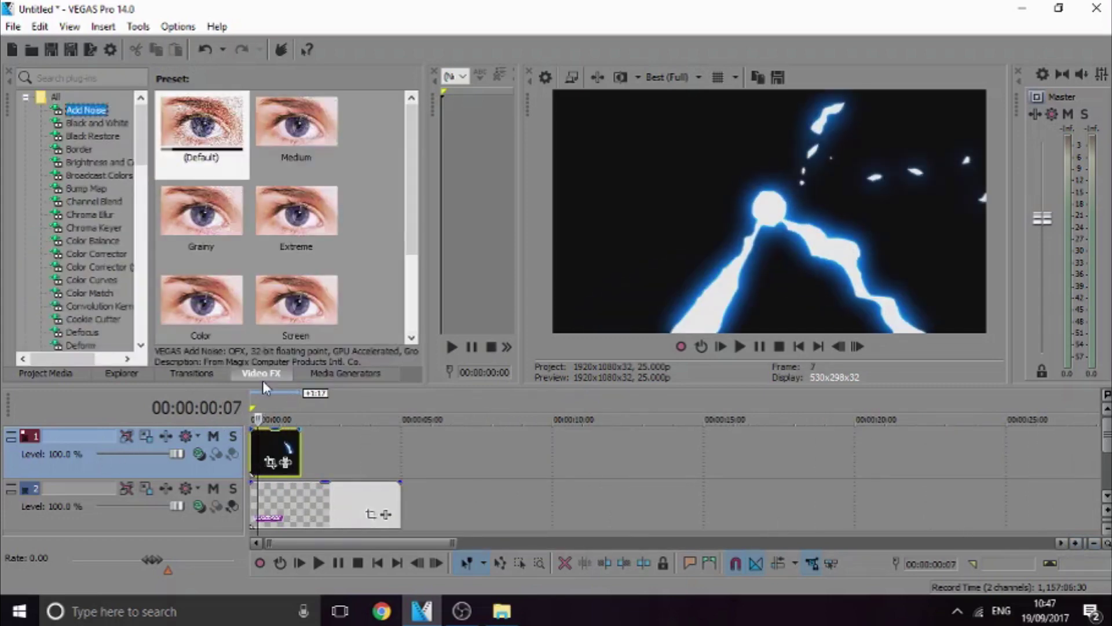
scroll(132, 284, down, 12)
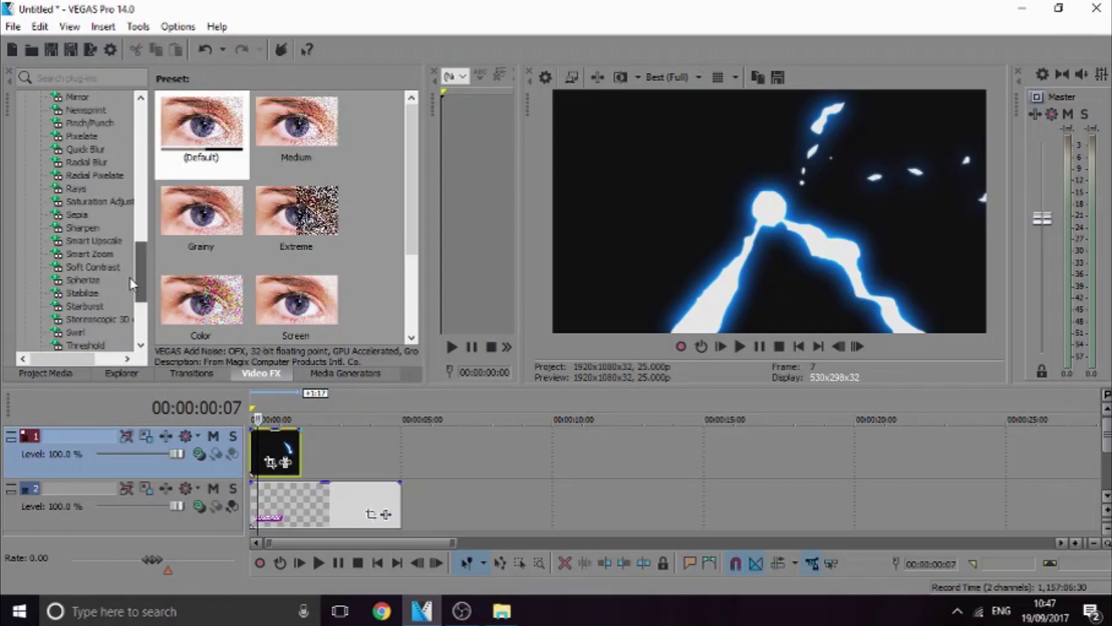
scroll(132, 283, up, 5)
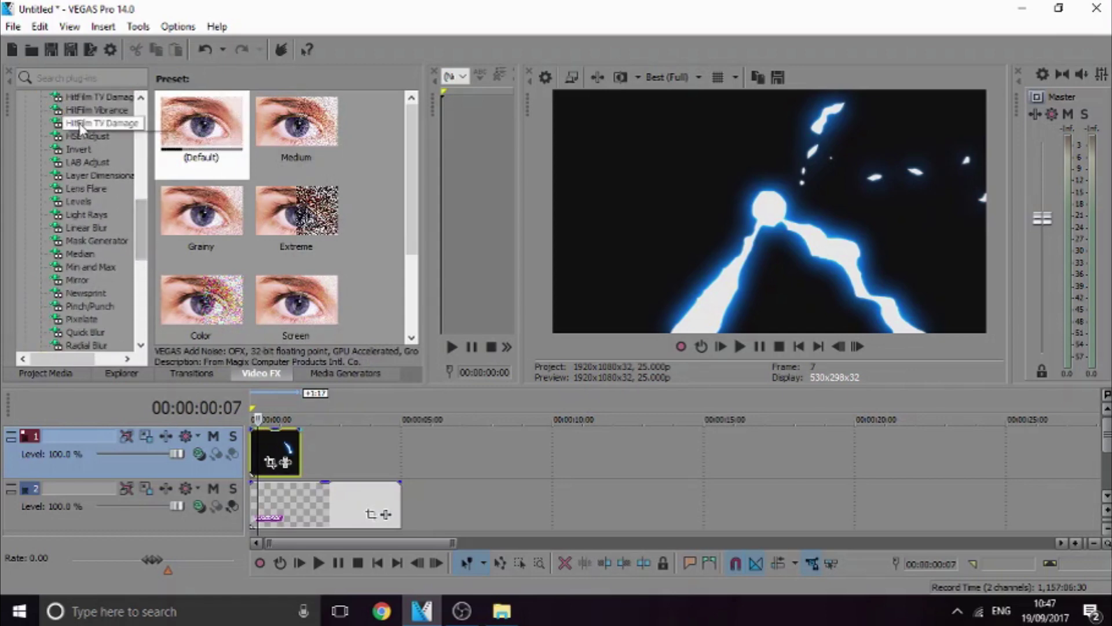
click(82, 136)
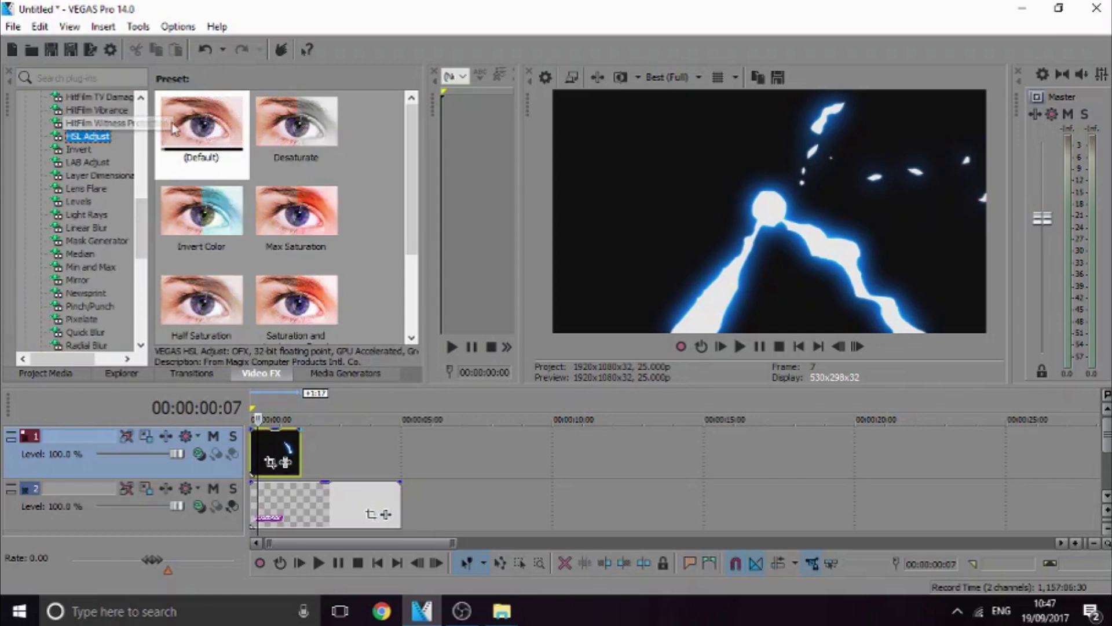
drag(201, 127, 583, 313)
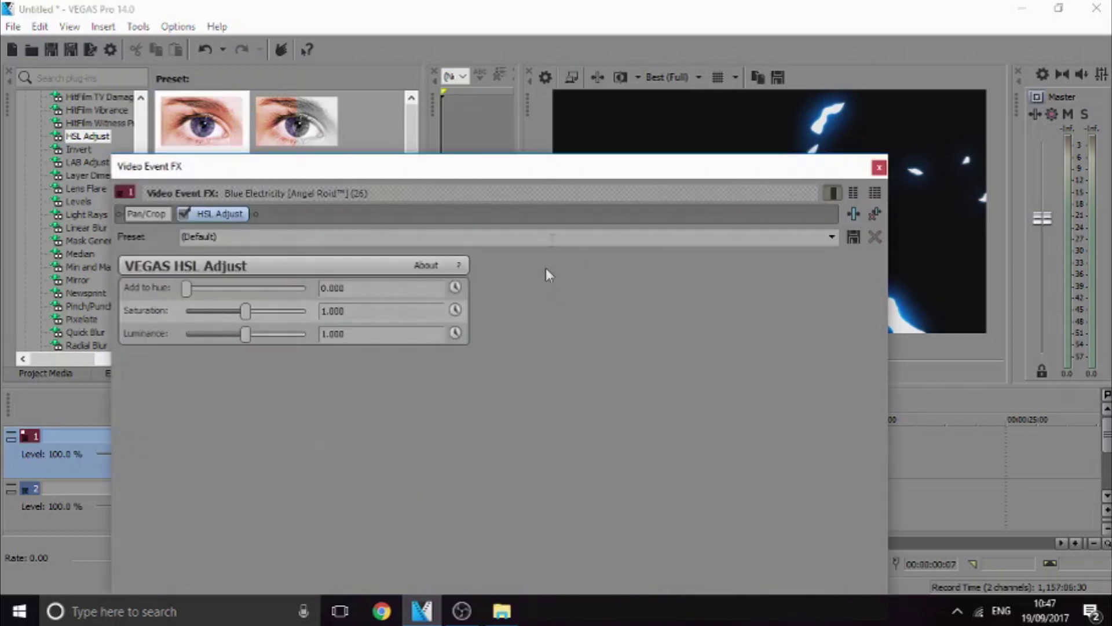
drag(558, 174, 388, 100)
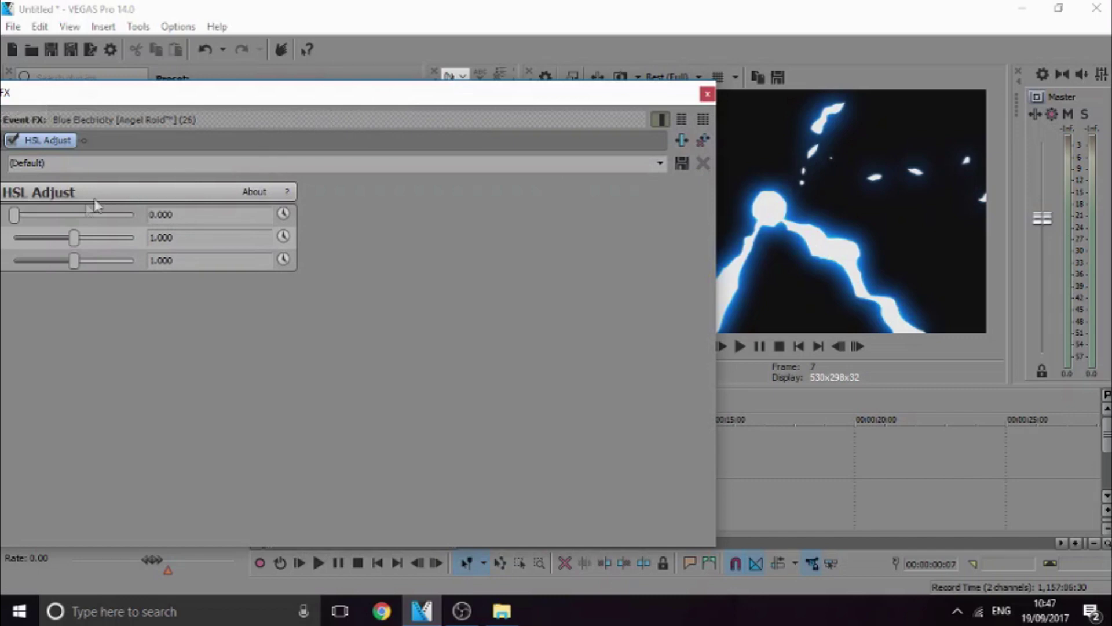
drag(16, 214, 39, 215)
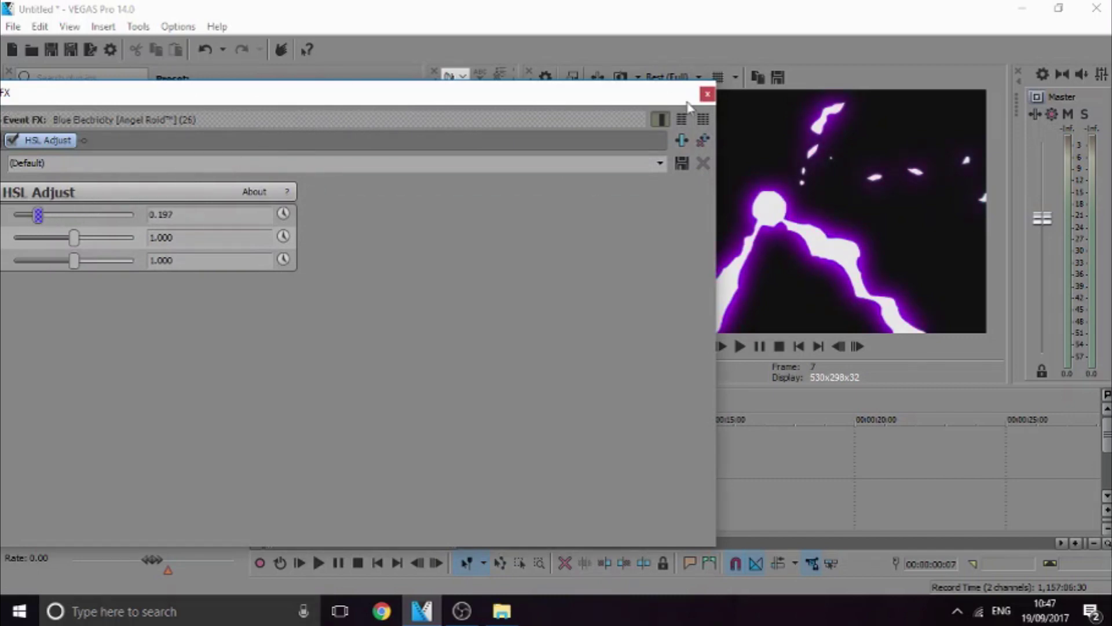
click(706, 95)
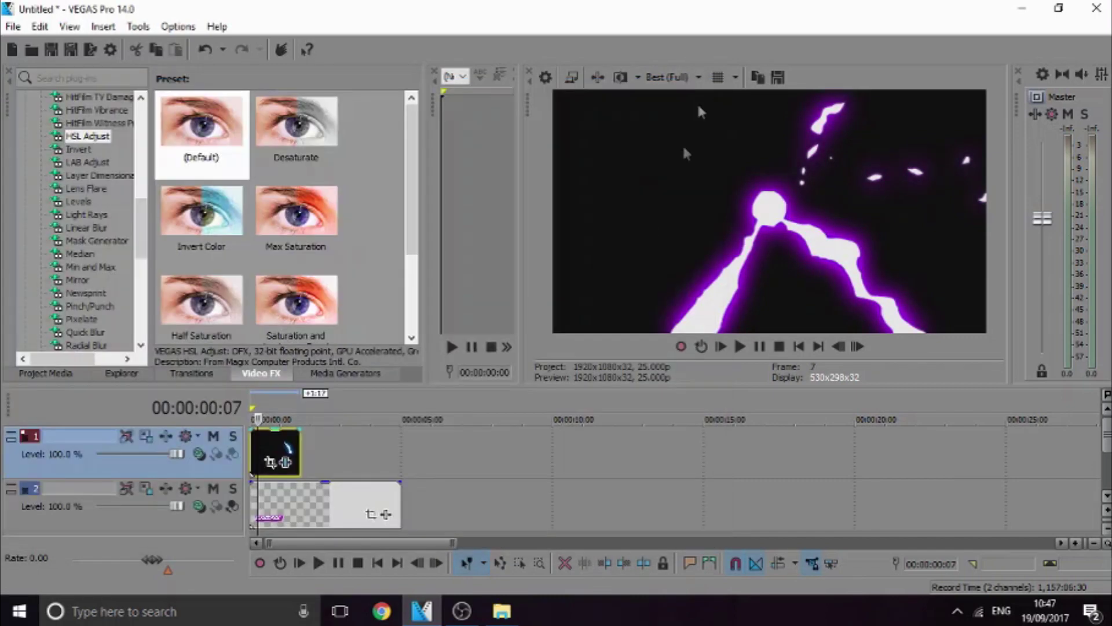
- Pick a compositing blend mode for the lightning track so SUBSCRIBE shows through
click(271, 464)
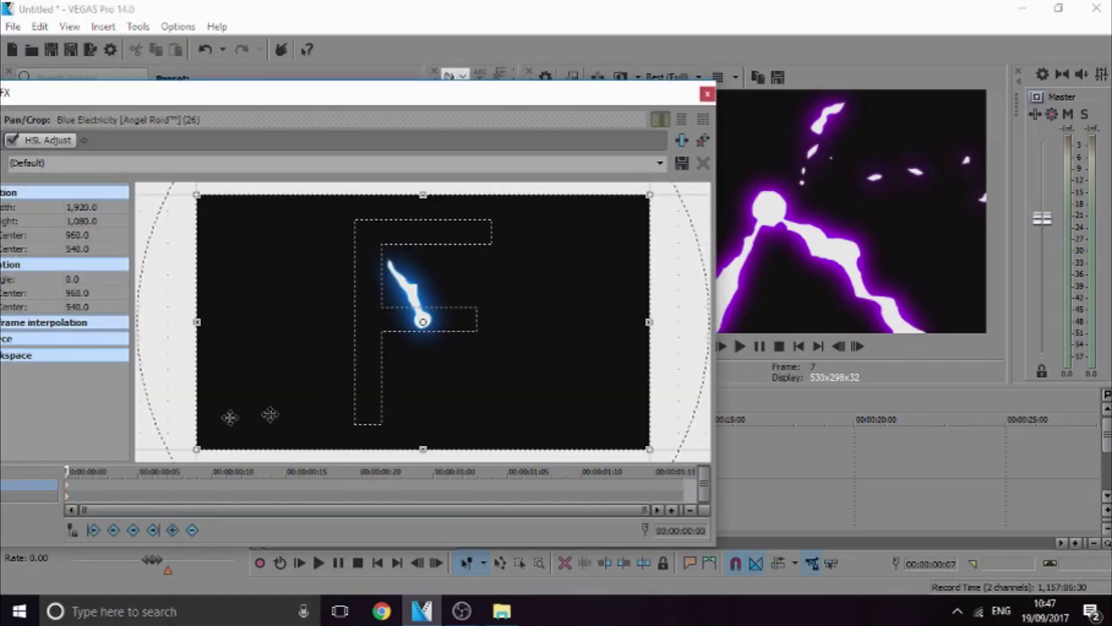
click(707, 94)
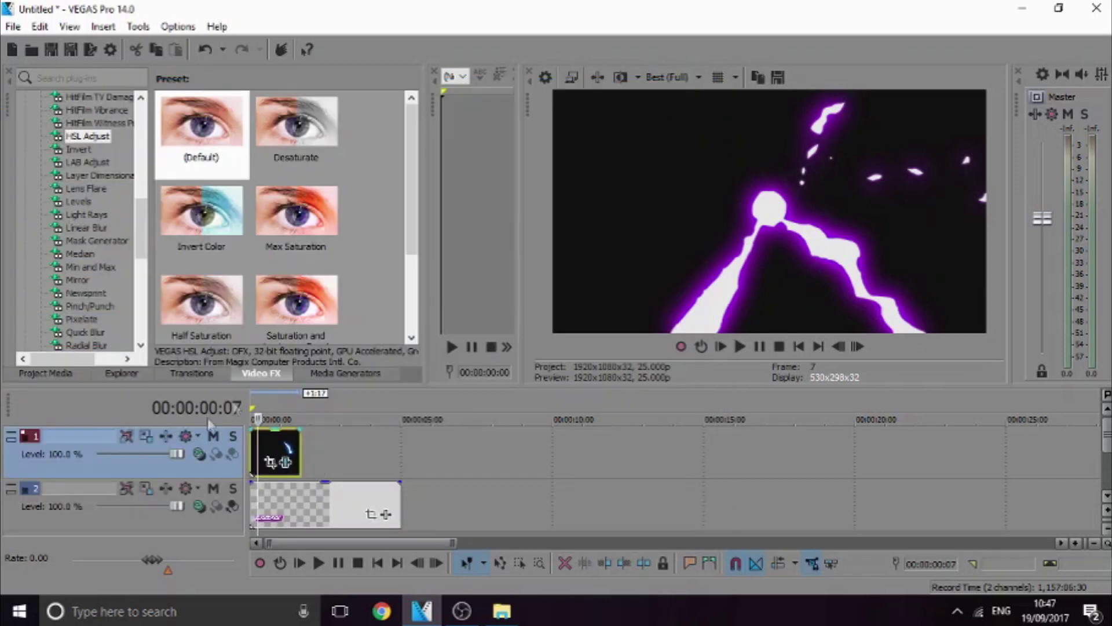
click(203, 458)
click(230, 398)
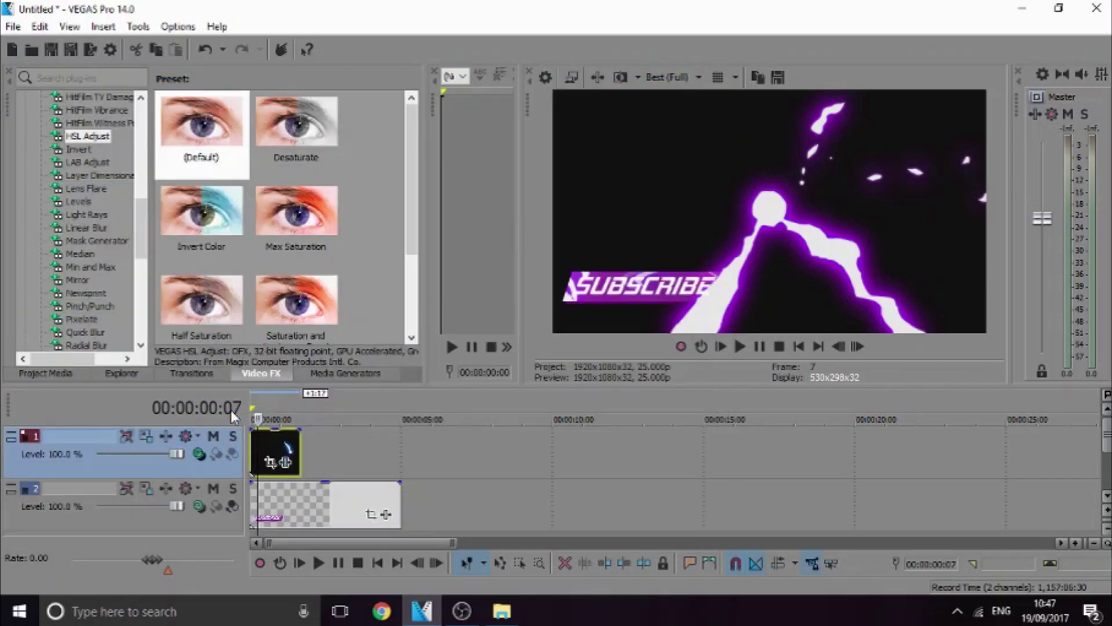
- Reposition the electricity clip vertically in Event Pan/Crop to Y centre about 131.3
click(271, 462)
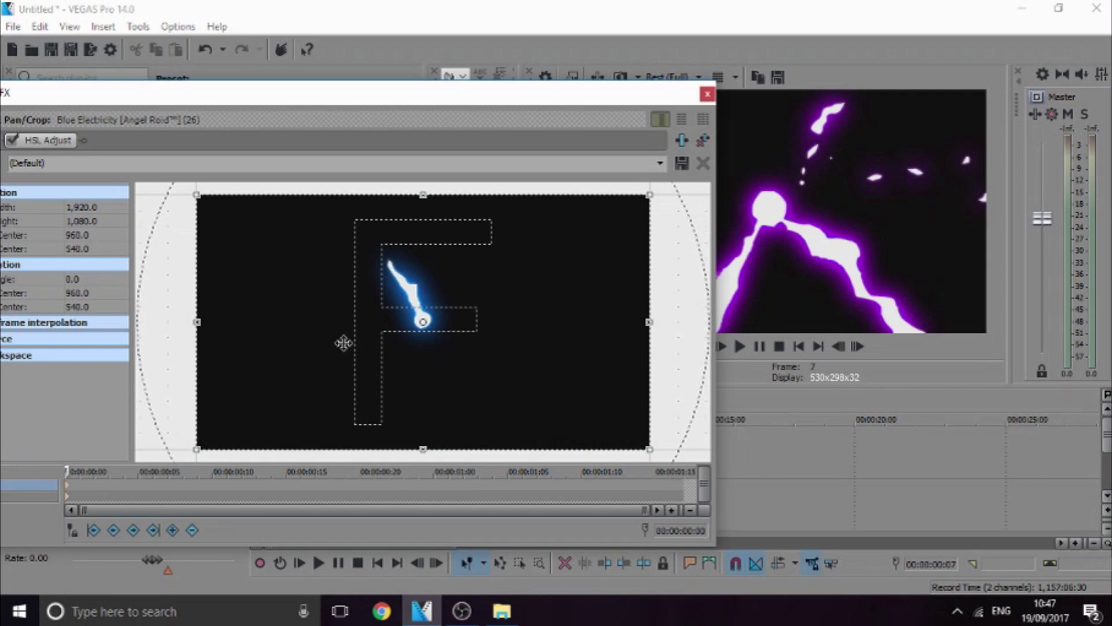
right_click(400, 307)
click(315, 272)
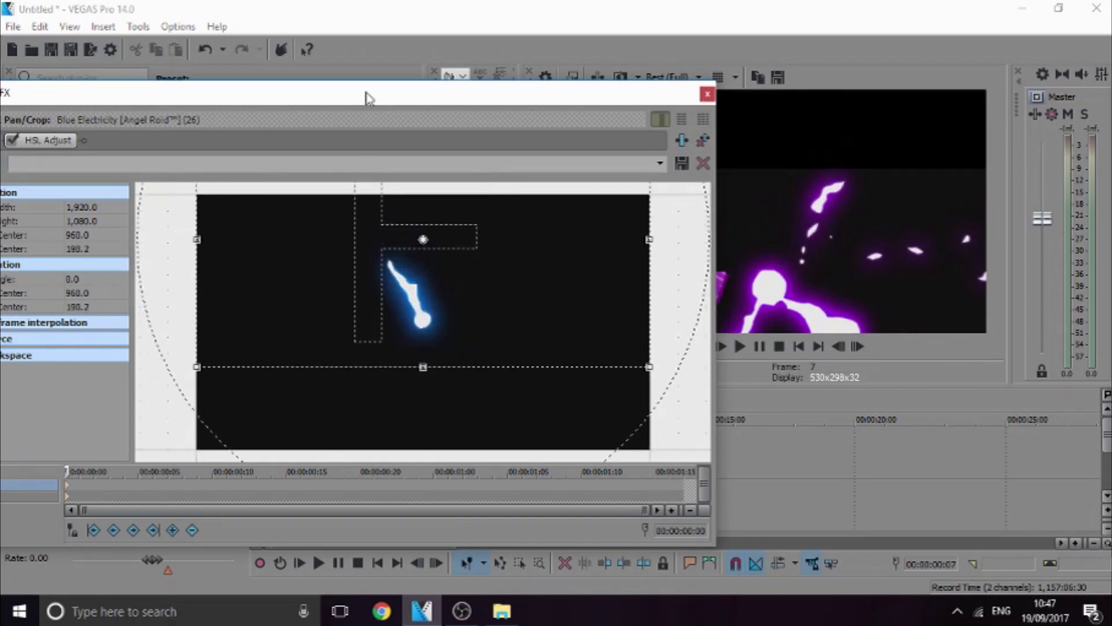
drag(366, 98, 473, 82)
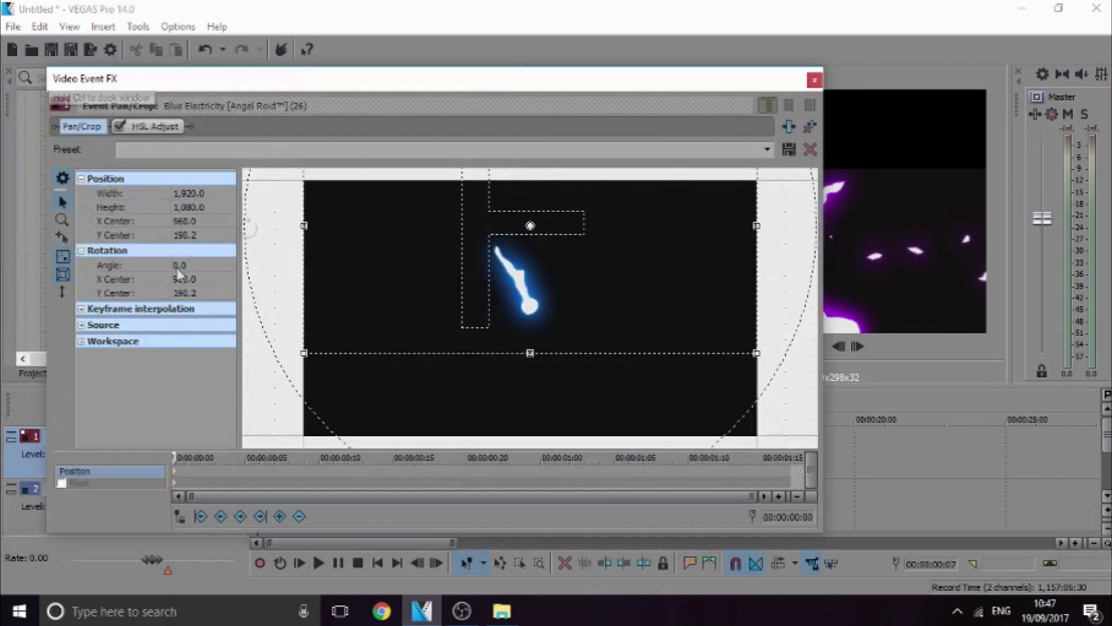
click(82, 342)
click(82, 341)
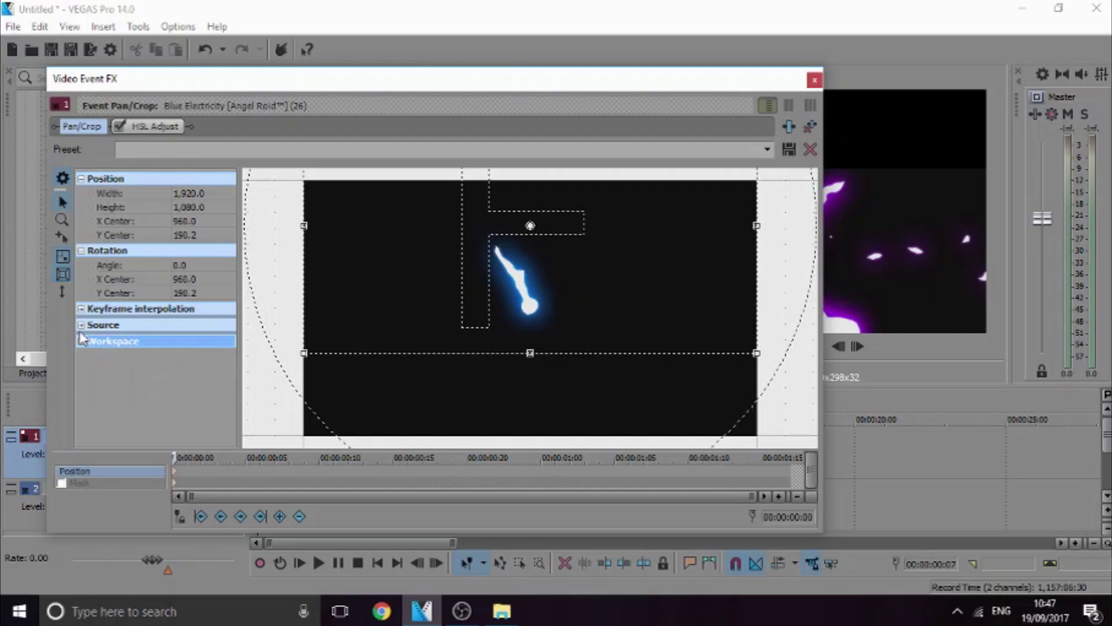
click(81, 327)
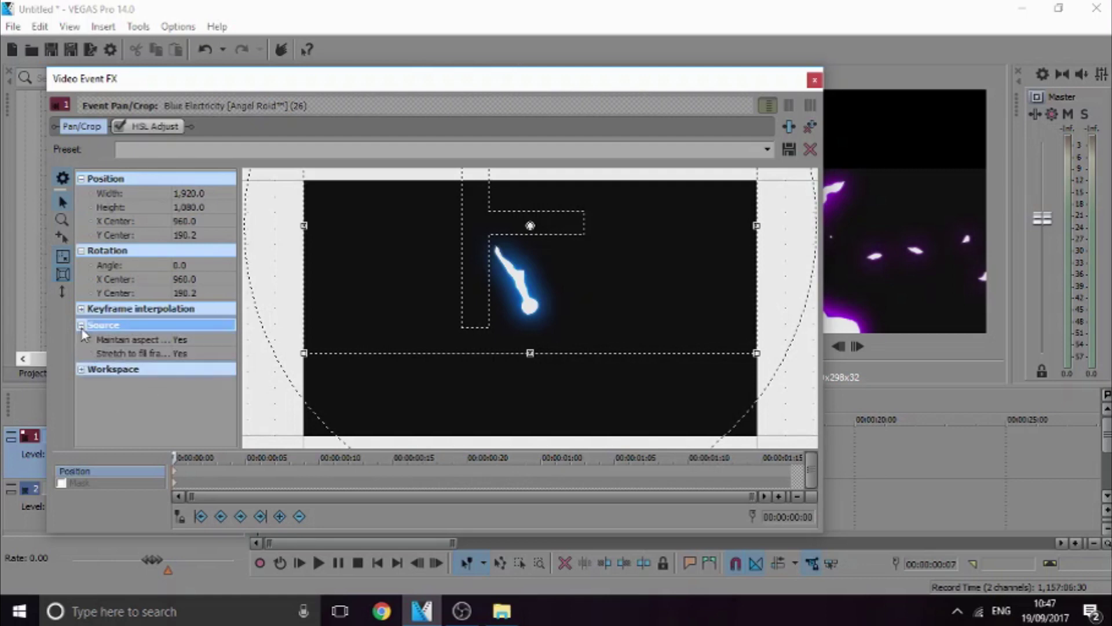
click(81, 325)
click(87, 309)
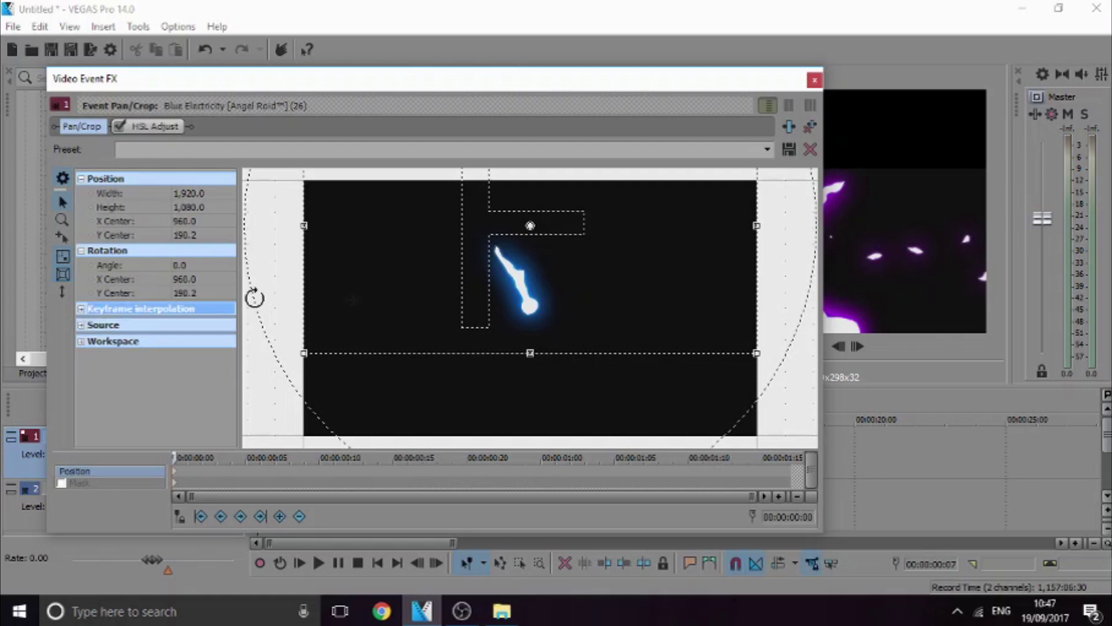
mouse_move(531, 301)
mouse_down()
mouse_move(527, 342)
mouse_move(517, 289)
mouse_up()
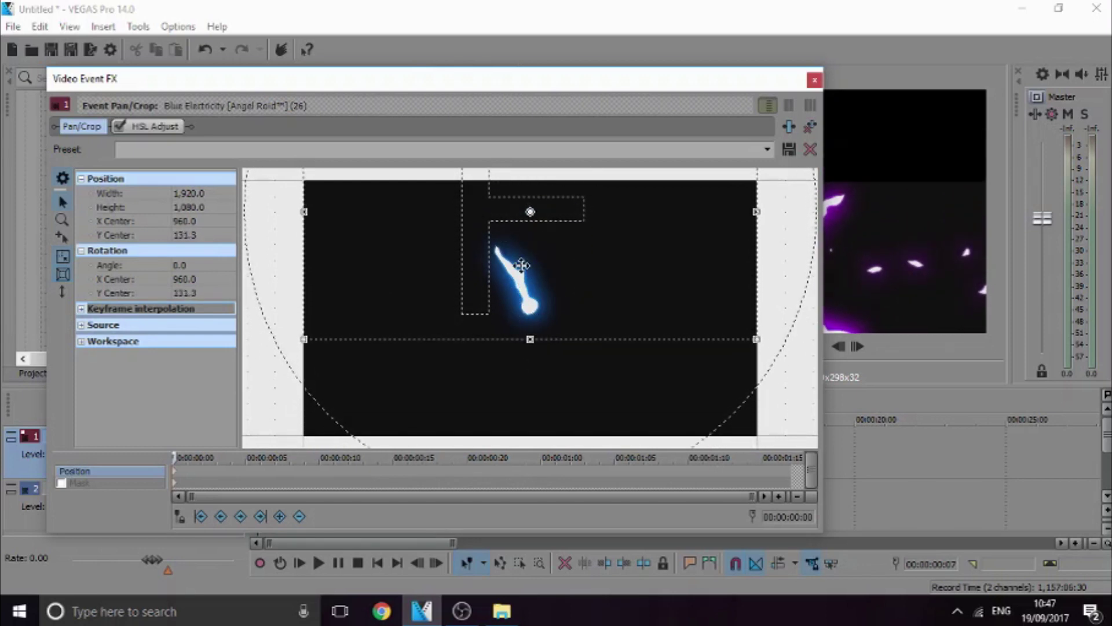
click(815, 80)
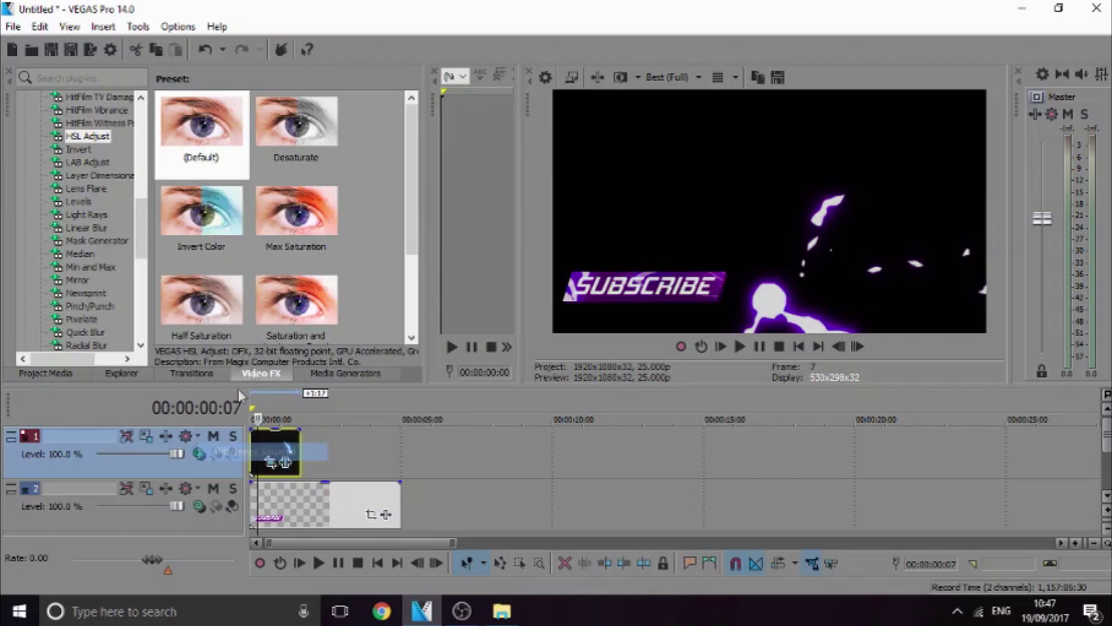
- Set the lightning track's compositing mode to Screen
click(214, 455)
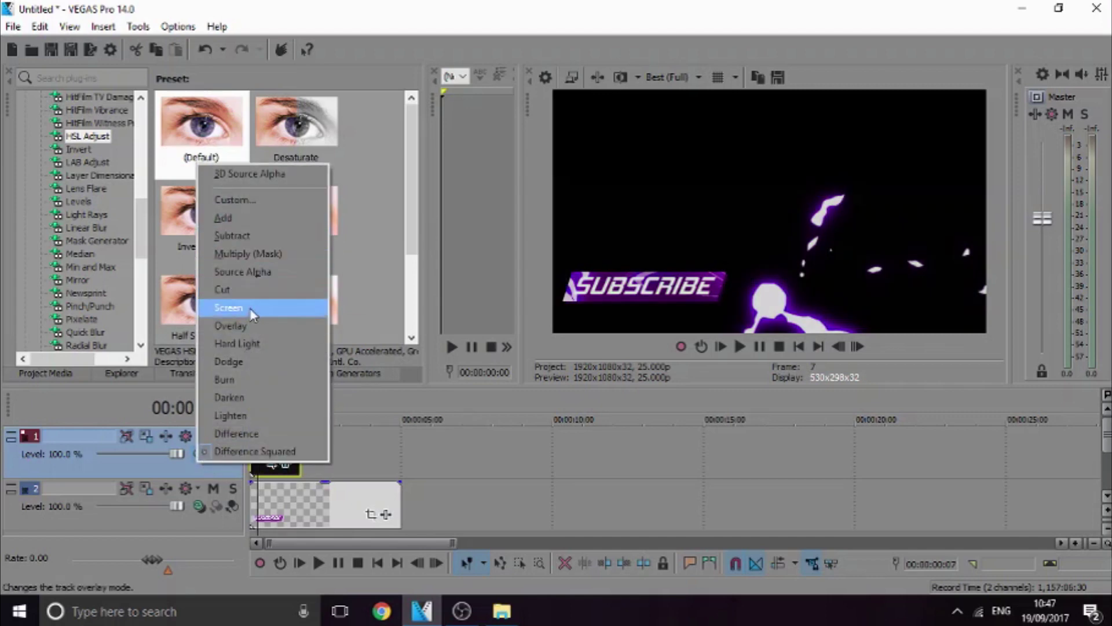
click(252, 308)
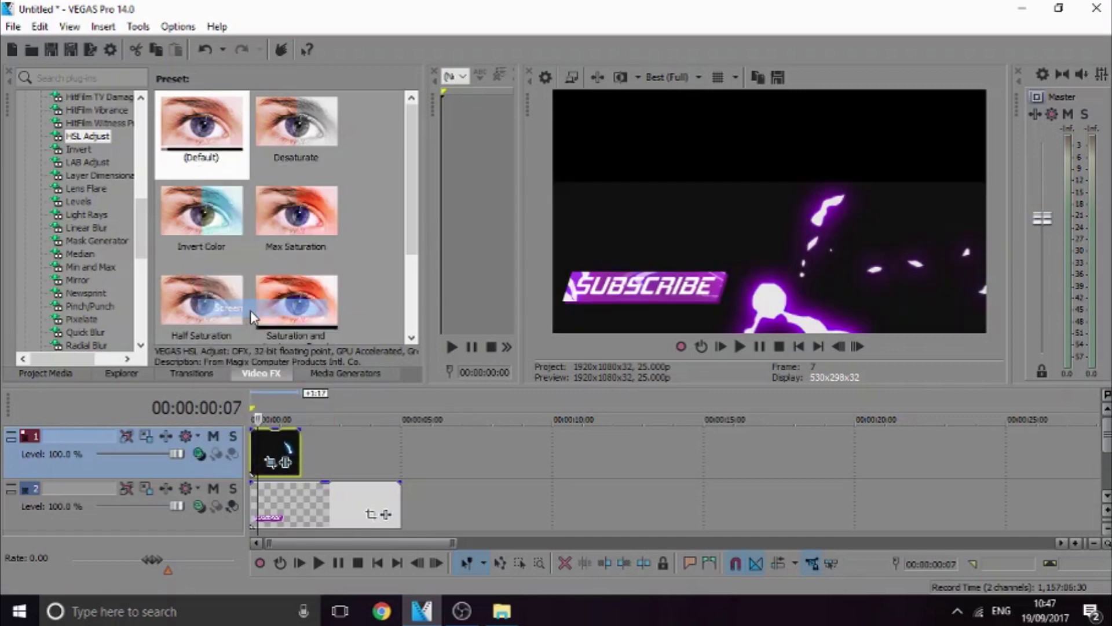
click(274, 468)
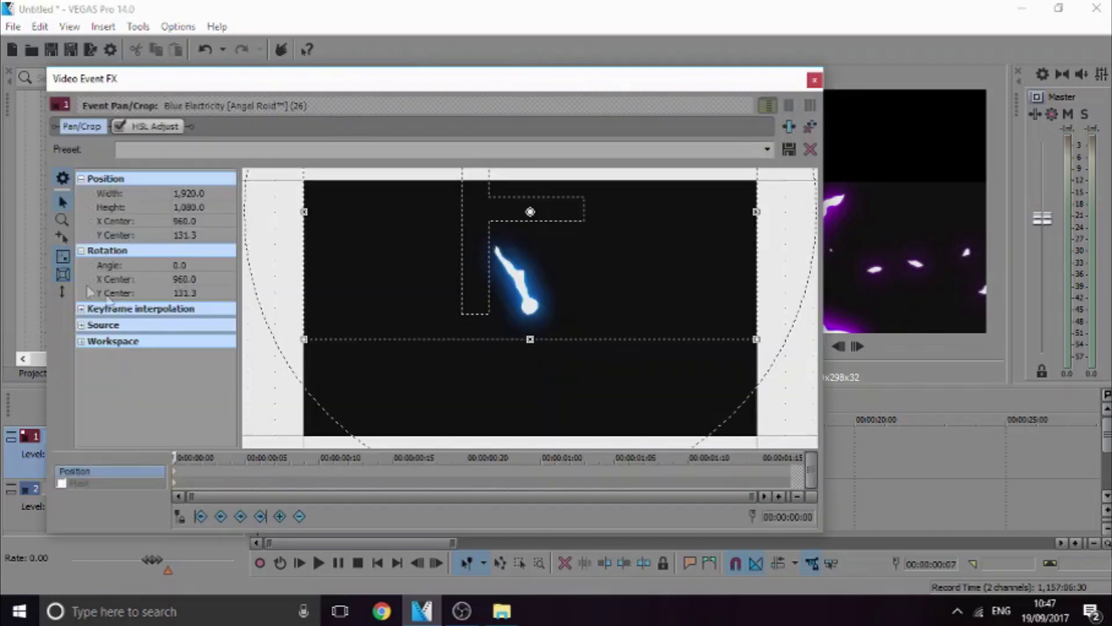
- Move the Pan/Crop frame so the purple lightning strikes across the SUBSCRIBE banner
click(62, 274)
drag(459, 245, 529, 248)
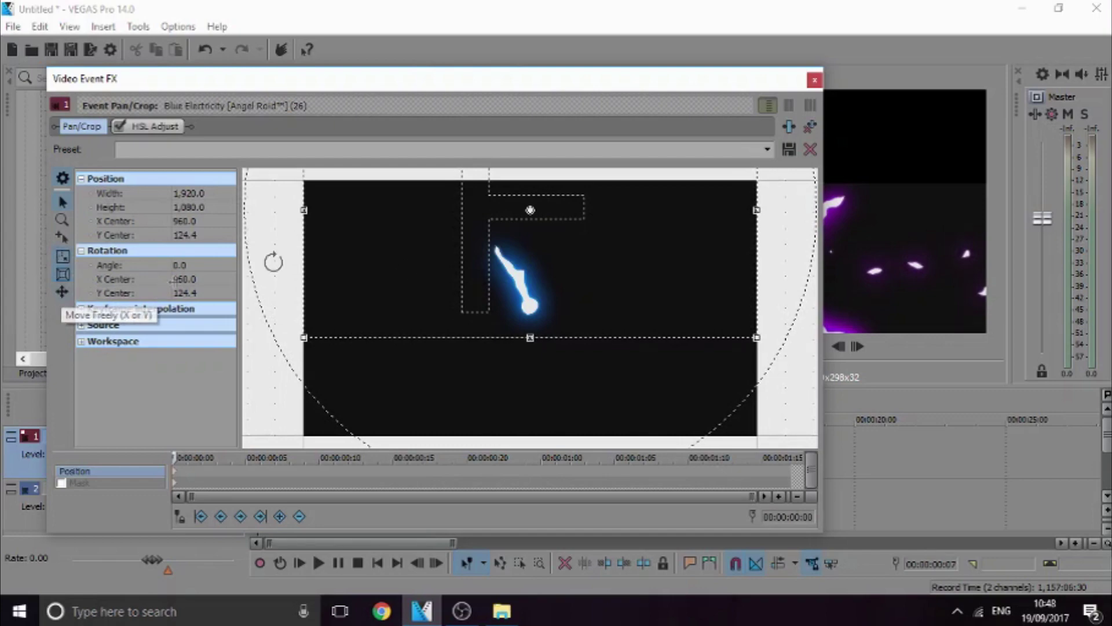
drag(273, 256, 615, 233)
right_click(629, 255)
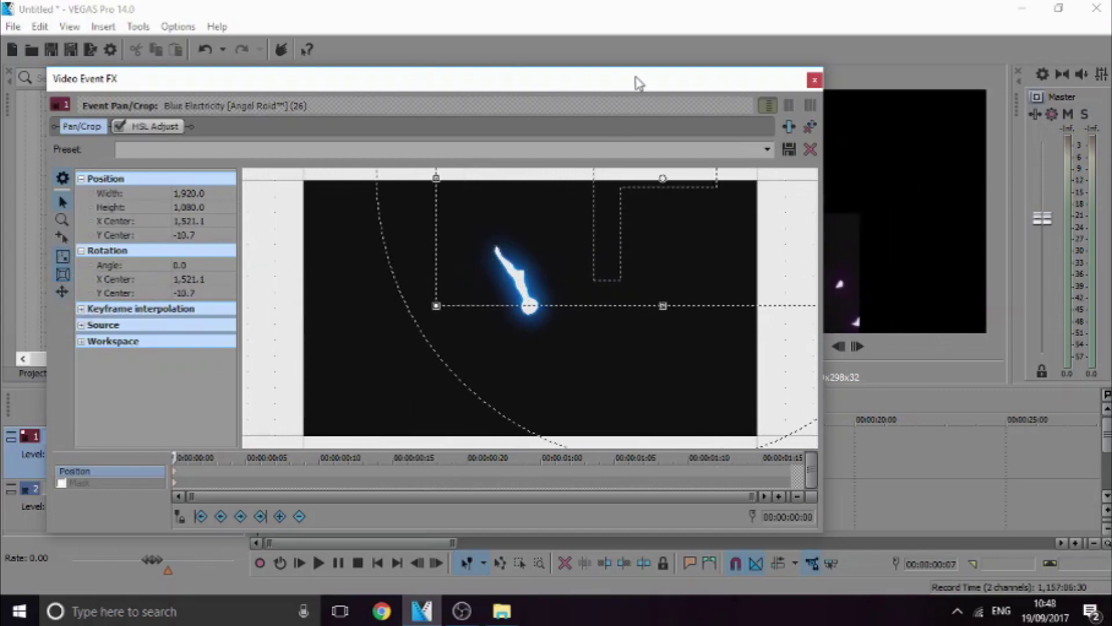
drag(635, 82, 385, 151)
drag(304, 335, 335, 361)
- Close Pan/Crop, preview briefly, and nudge the track 2 SUBSCRIBE clip slightly later
click(563, 150)
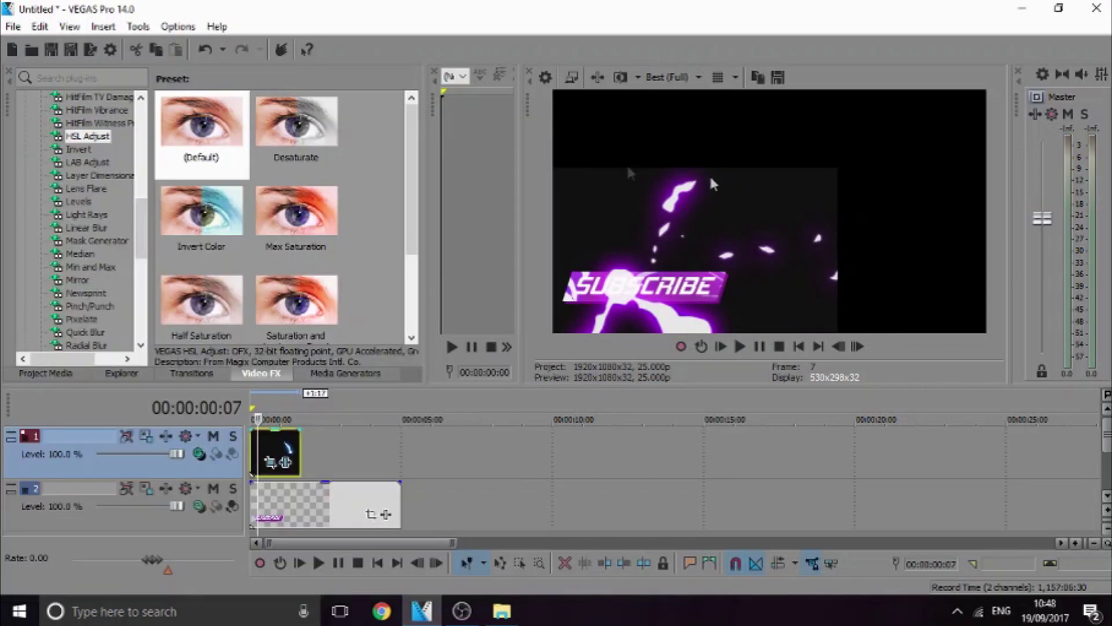
click(740, 346)
click(760, 347)
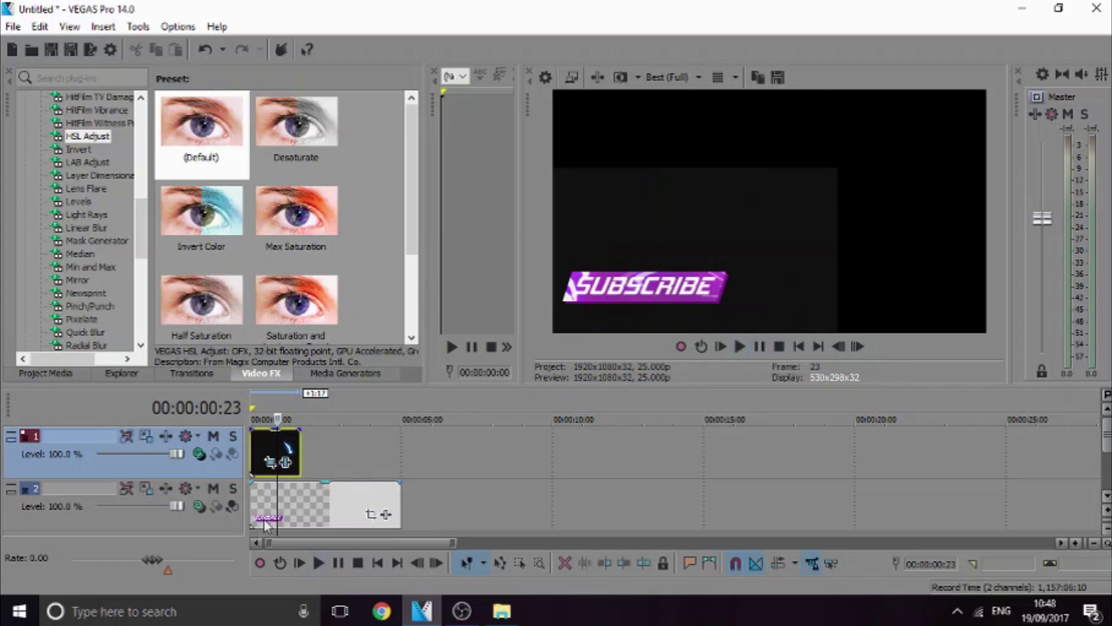
drag(269, 514, 271, 514)
- Select the lightning clip and replay the animation to check the new timing
click(255, 455)
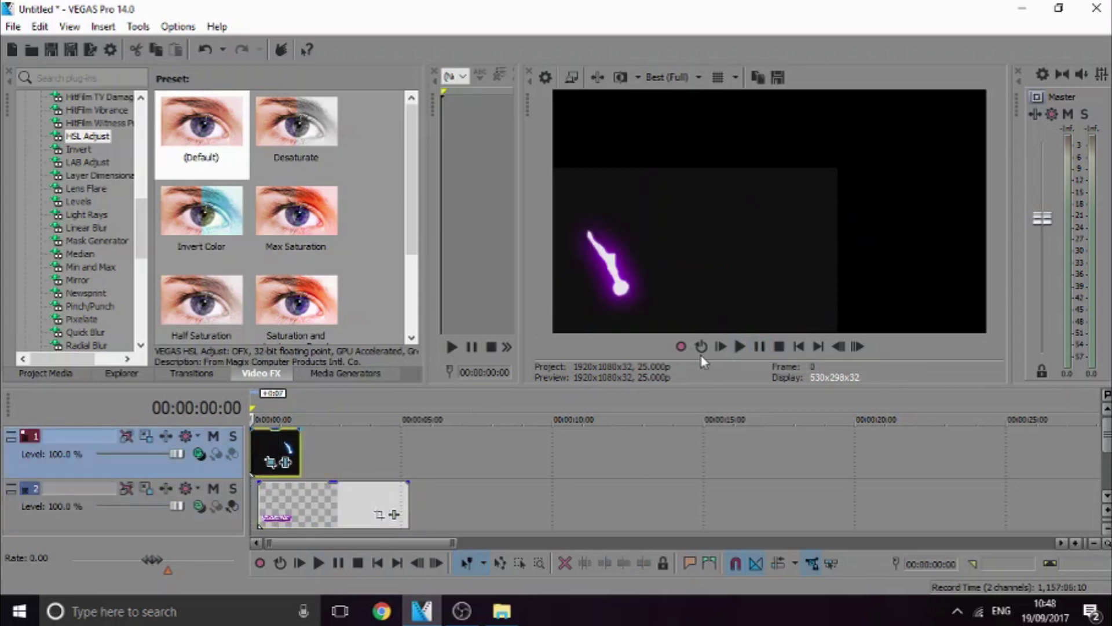
click(740, 346)
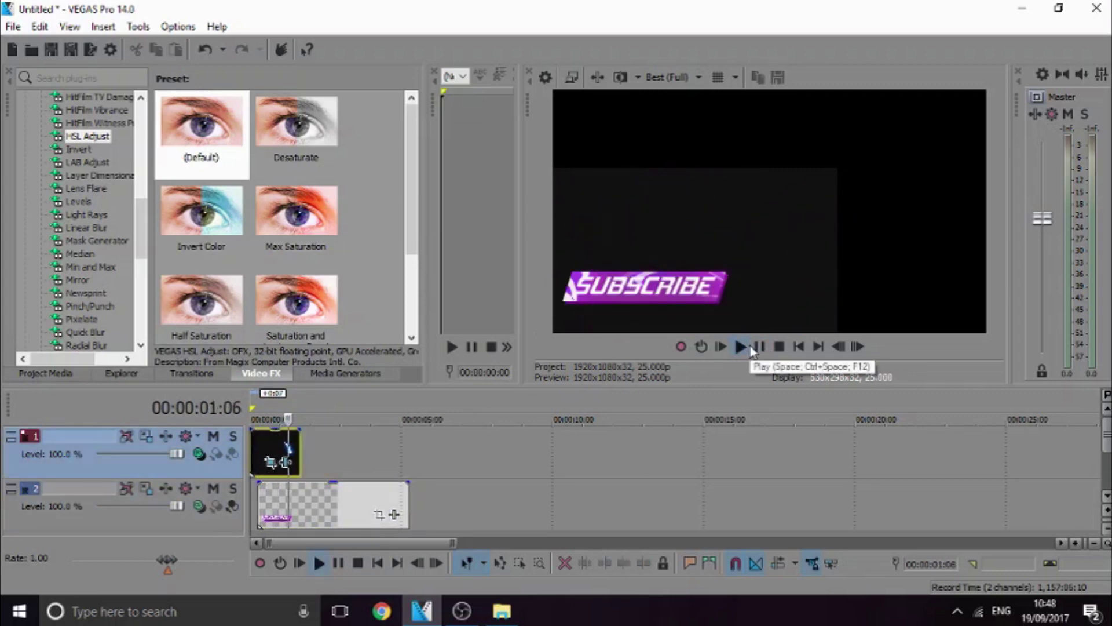
click(741, 346)
click(762, 346)
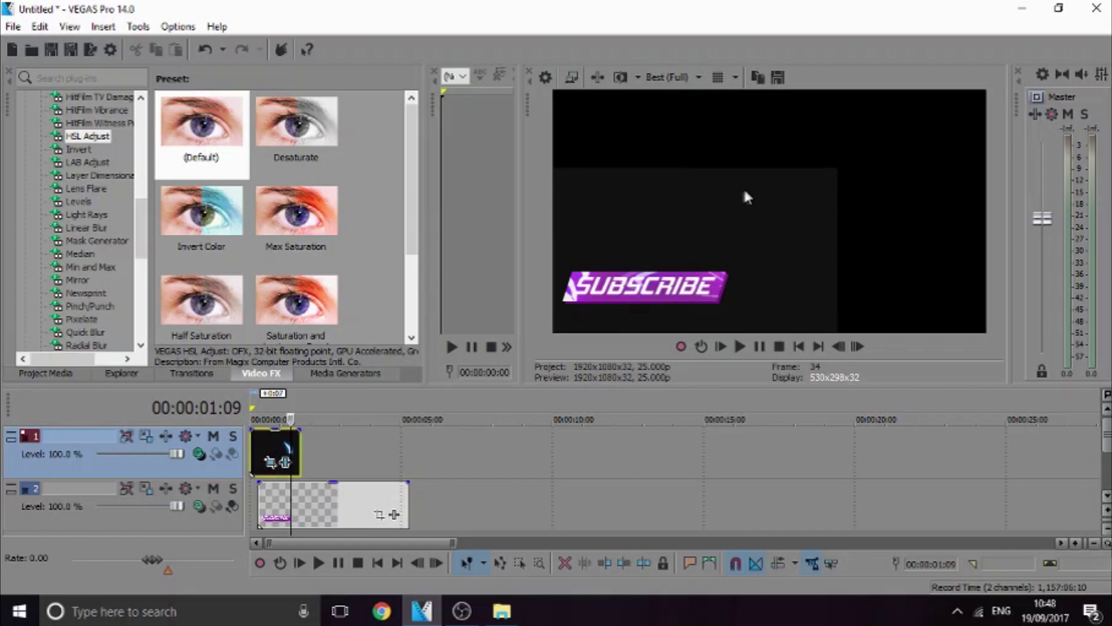
- Play the lightning-and-SUBSCRIBE intro from the project start, then minimize VEGAS Pro
right_click(797, 349)
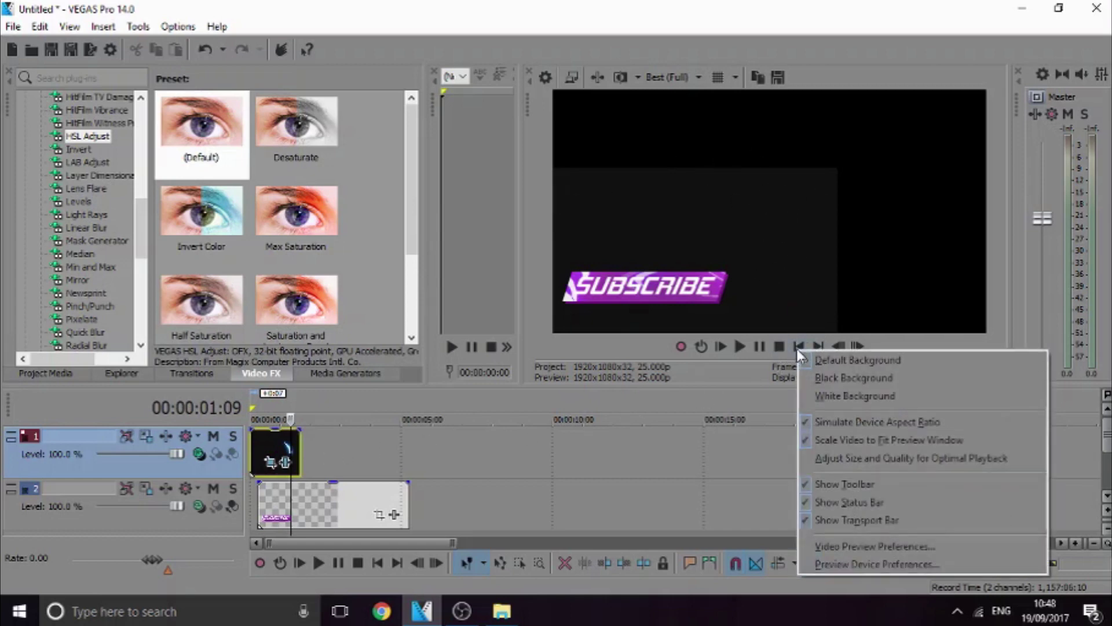
click(797, 347)
click(739, 346)
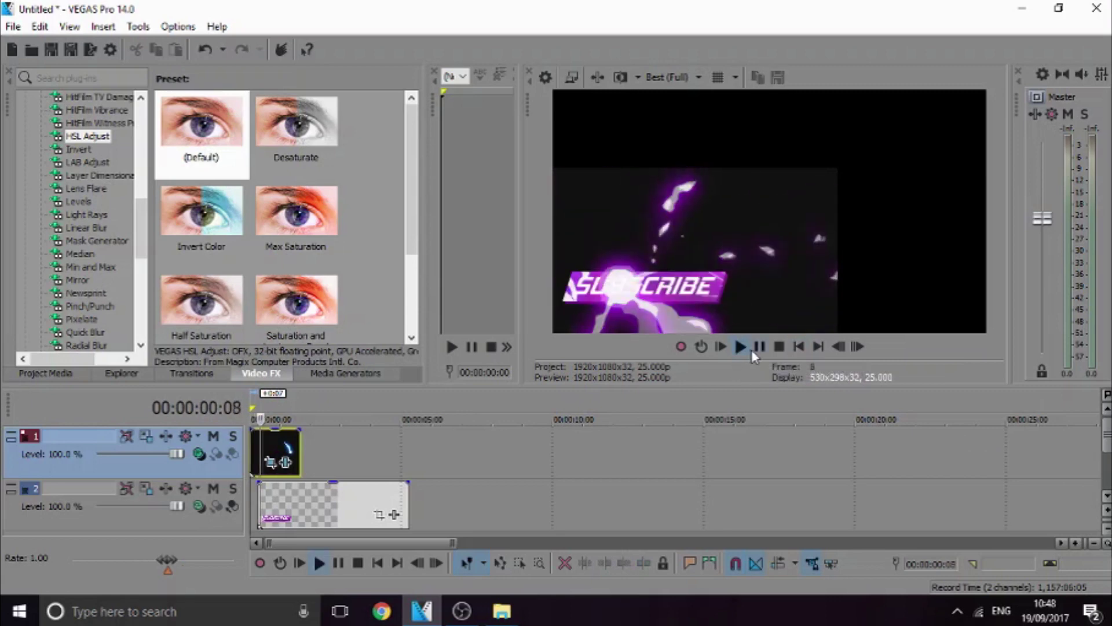
click(759, 347)
click(802, 350)
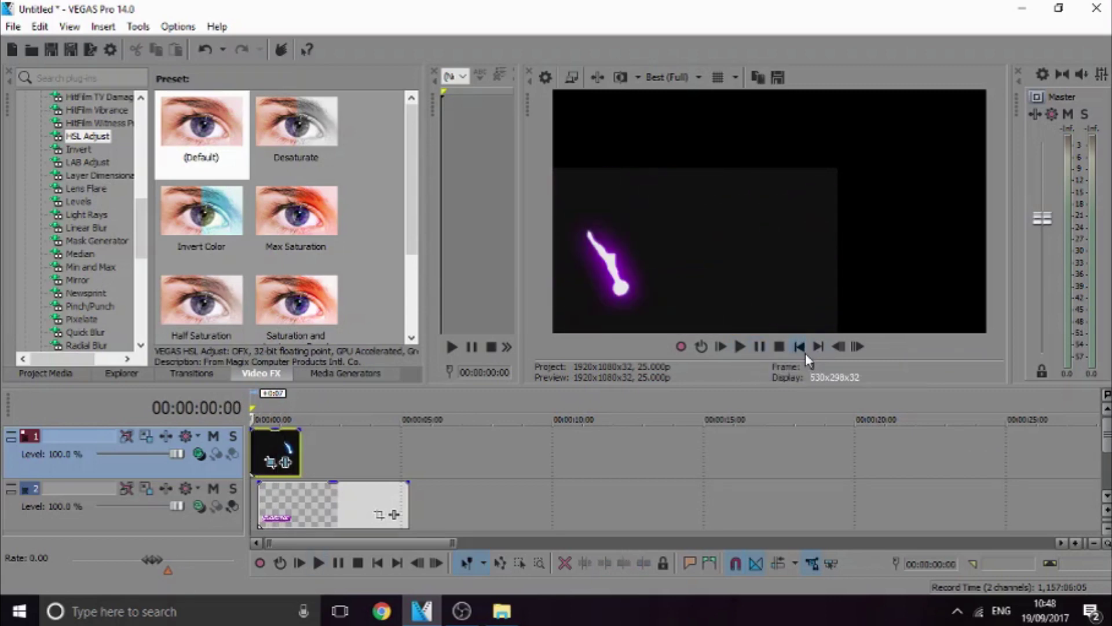
click(739, 346)
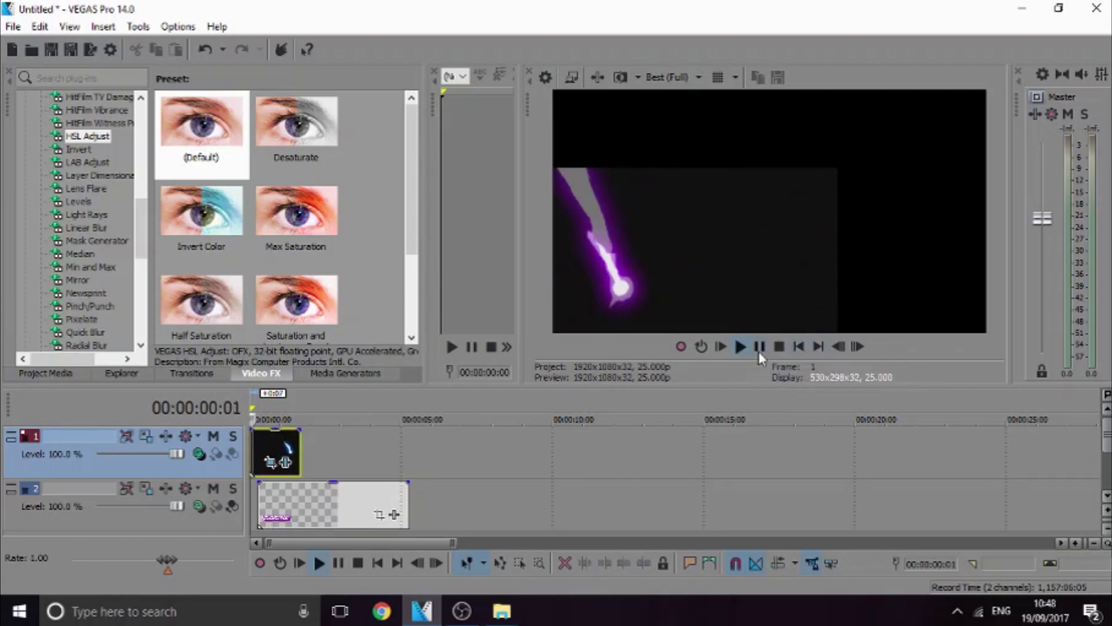
click(1022, 8)
- Drag Electric Sound Effect from the desktop Transitions folder onto a new VEGAS audio track
click(1032, 116)
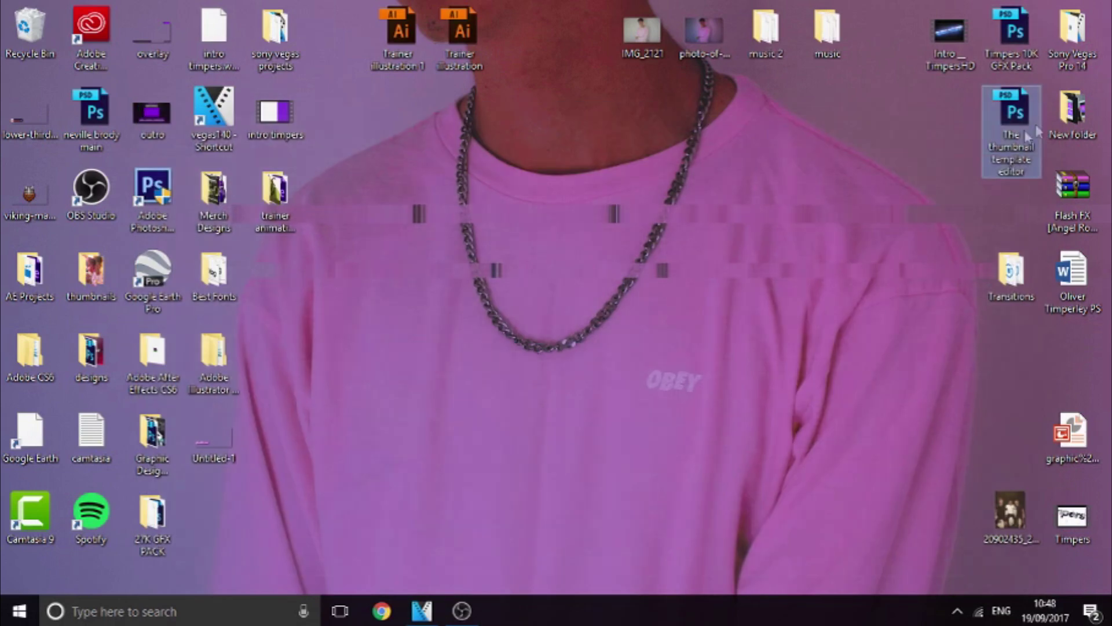
double_click(1010, 272)
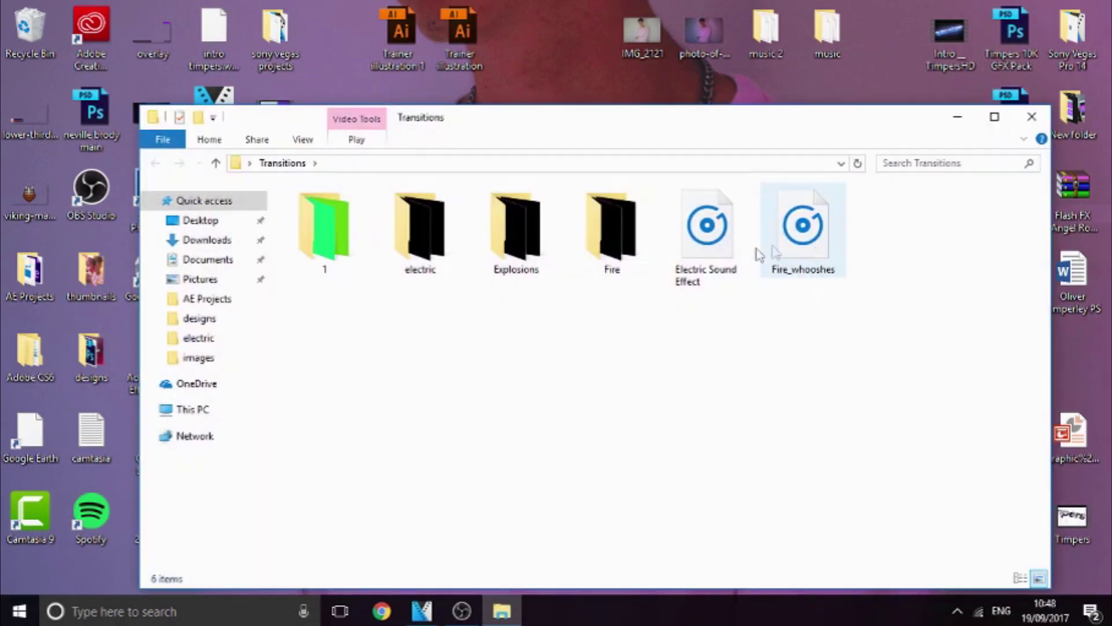
click(708, 232)
mouse_move(708, 232)
mouse_down()
mouse_move(498, 498)
mouse_move(426, 611)
mouse_move(270, 449)
mouse_move(272, 461)
mouse_up()
click(254, 449)
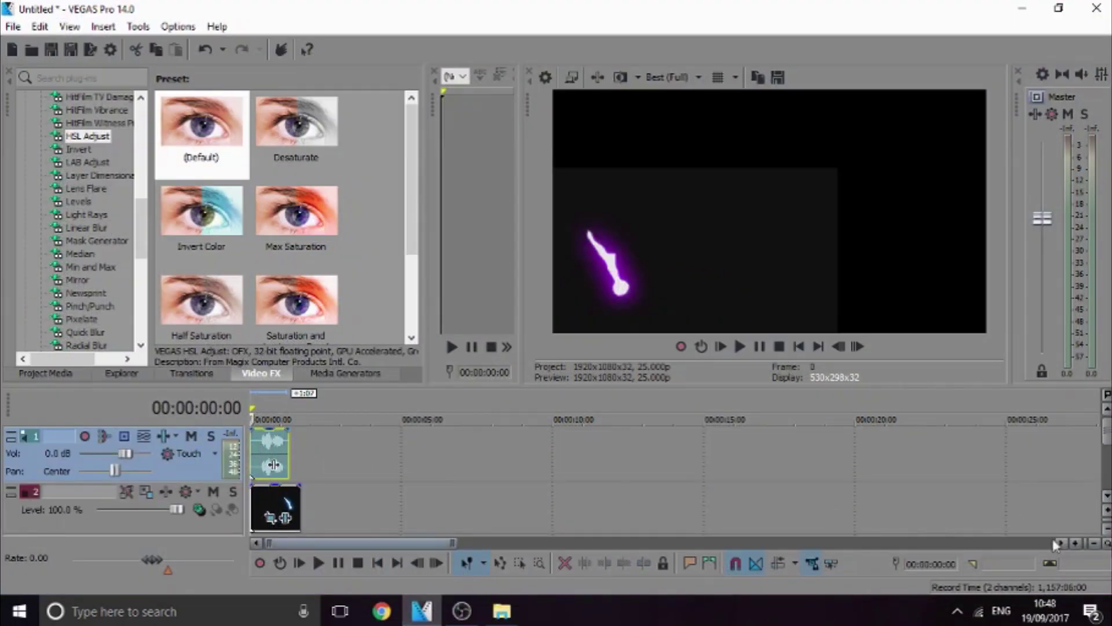
- Trim the Electric Sound Effect event to end before 00:00:01:00 and play the intro with sound
scroll(354, 480, up, 5)
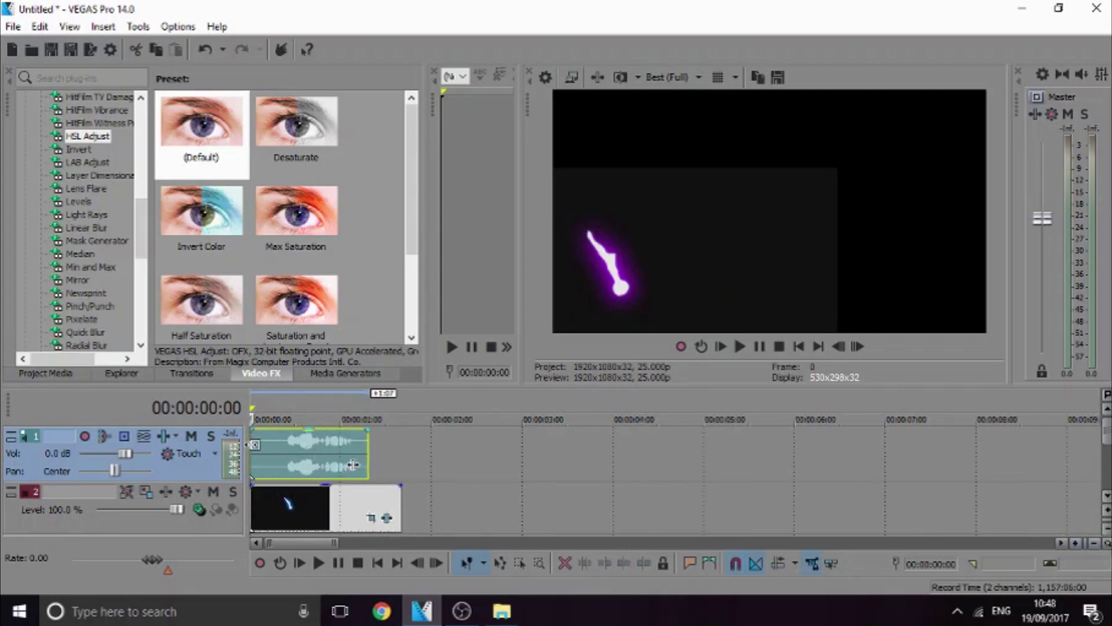
drag(253, 458, 297, 461)
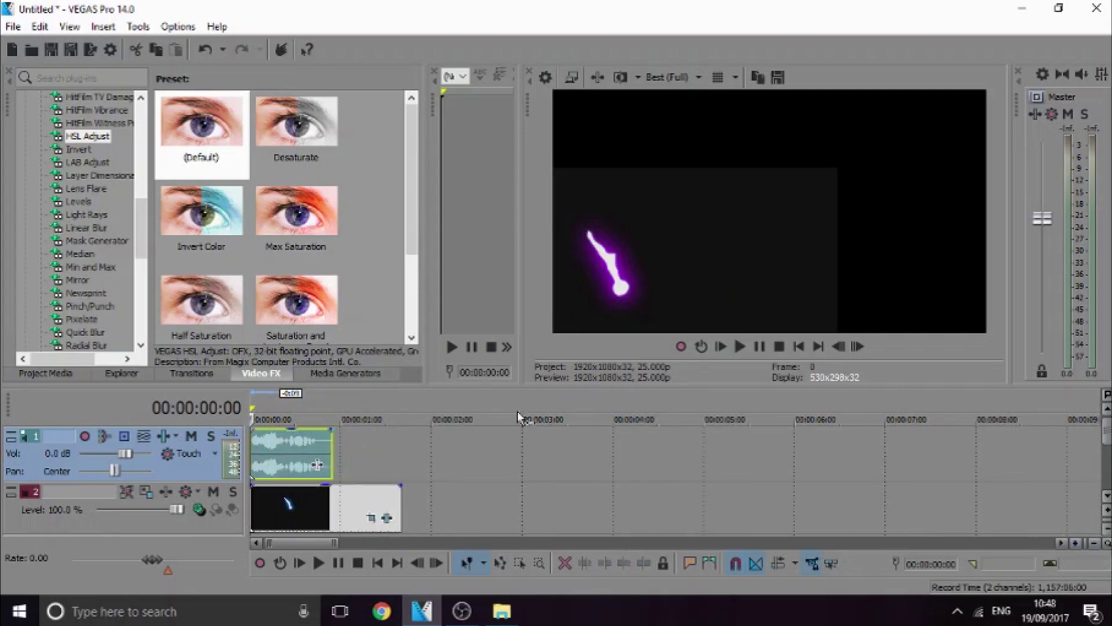
click(739, 347)
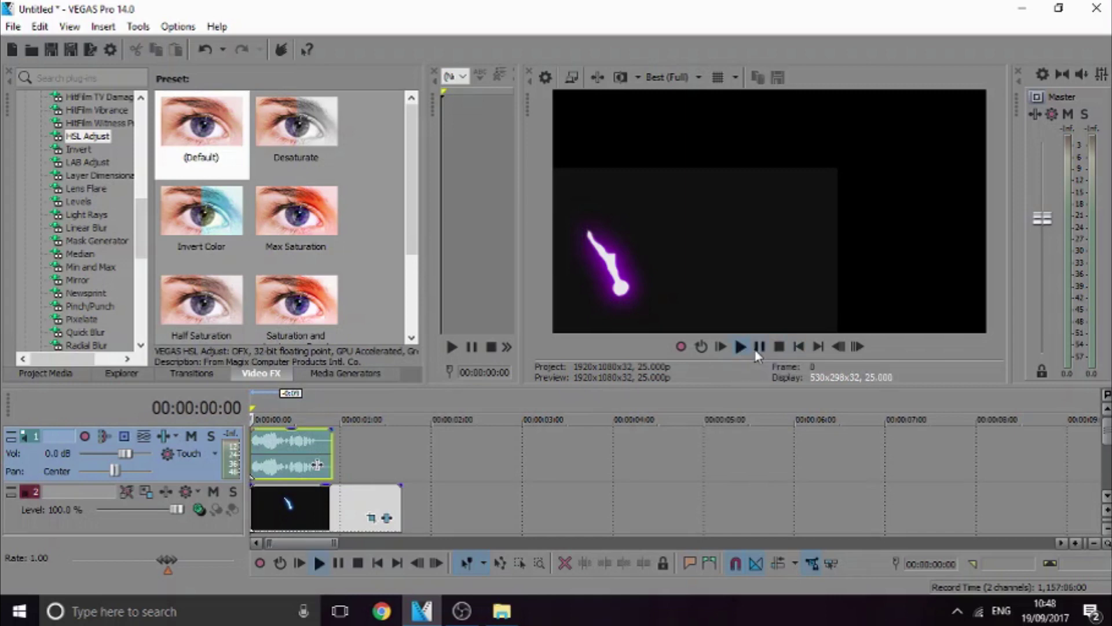
click(759, 347)
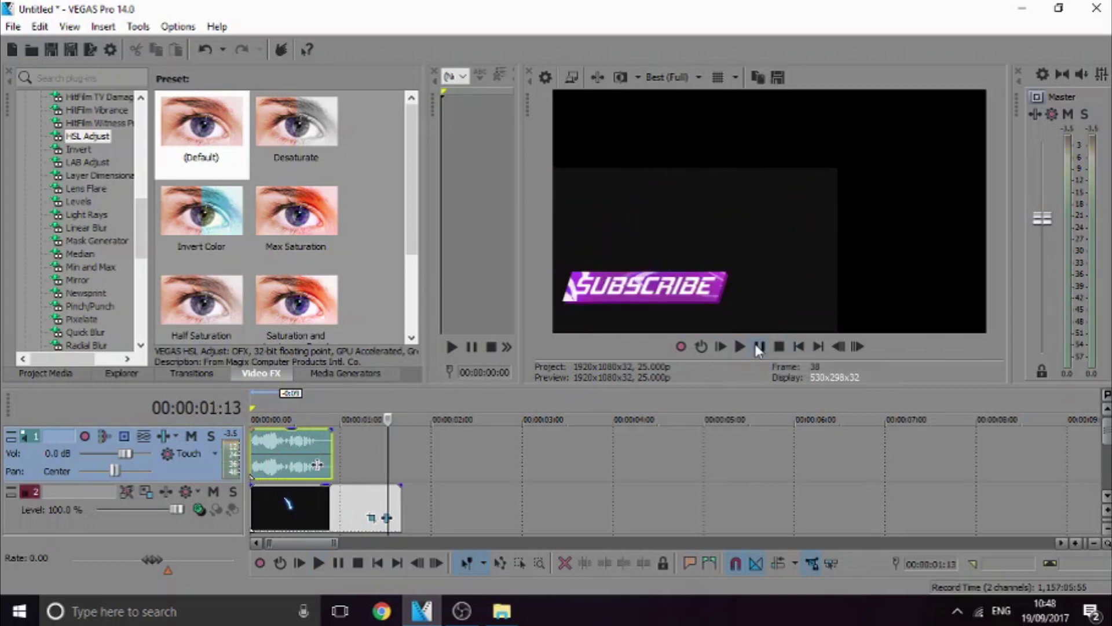
click(798, 347)
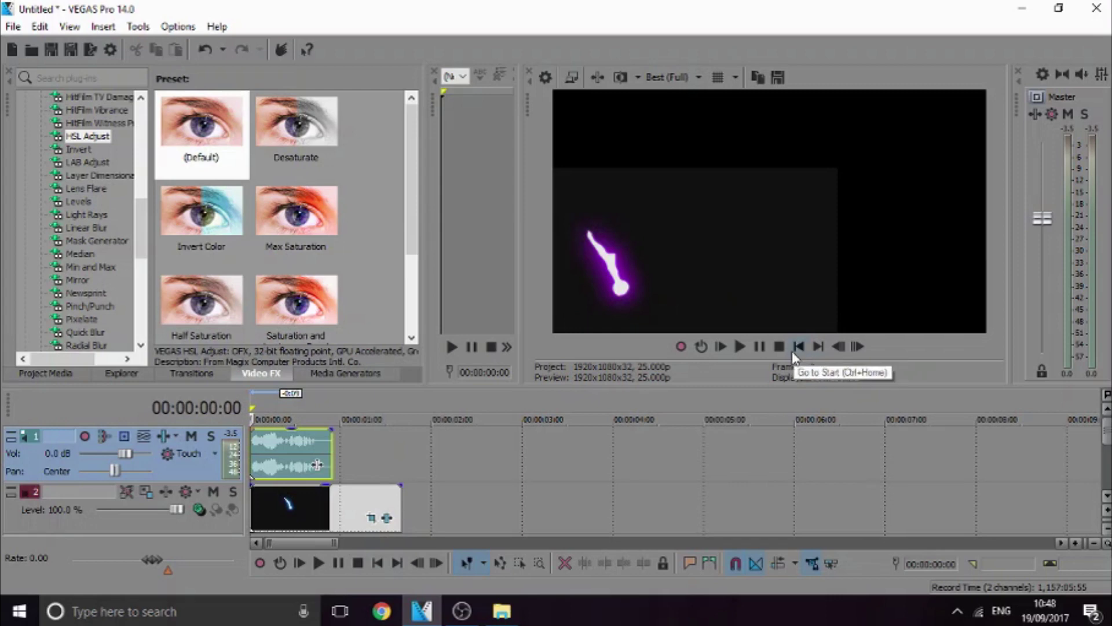
click(740, 346)
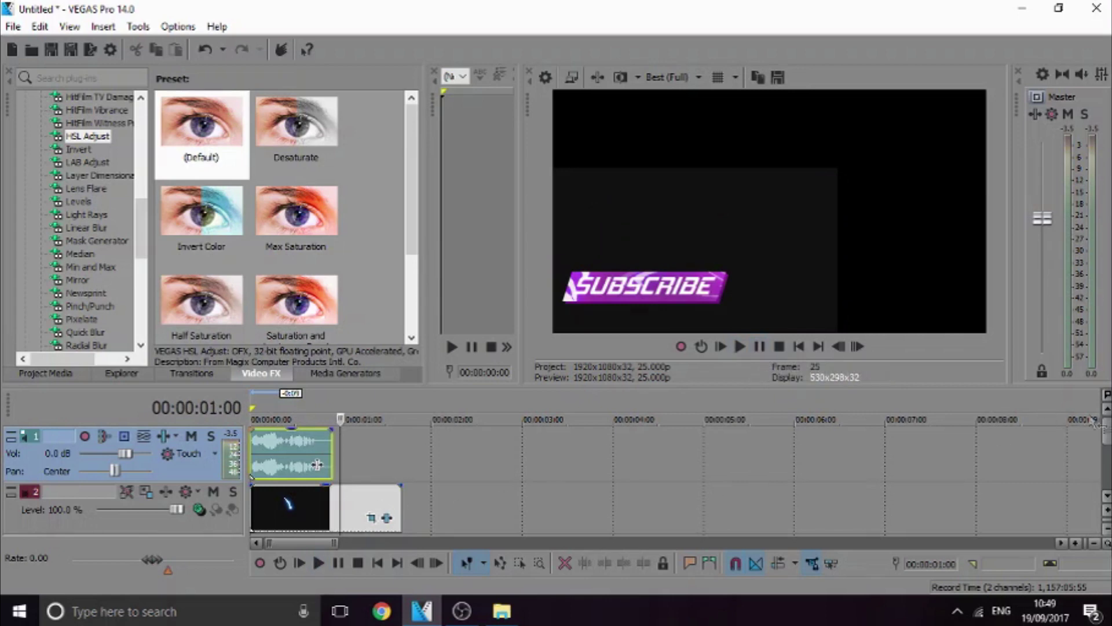
right_click(1031, 415)
- Drag the fade handle on track 3's SUBSCRIBE event for a 7-frame fade-out near five seconds
scroll(970, 480, down, 1)
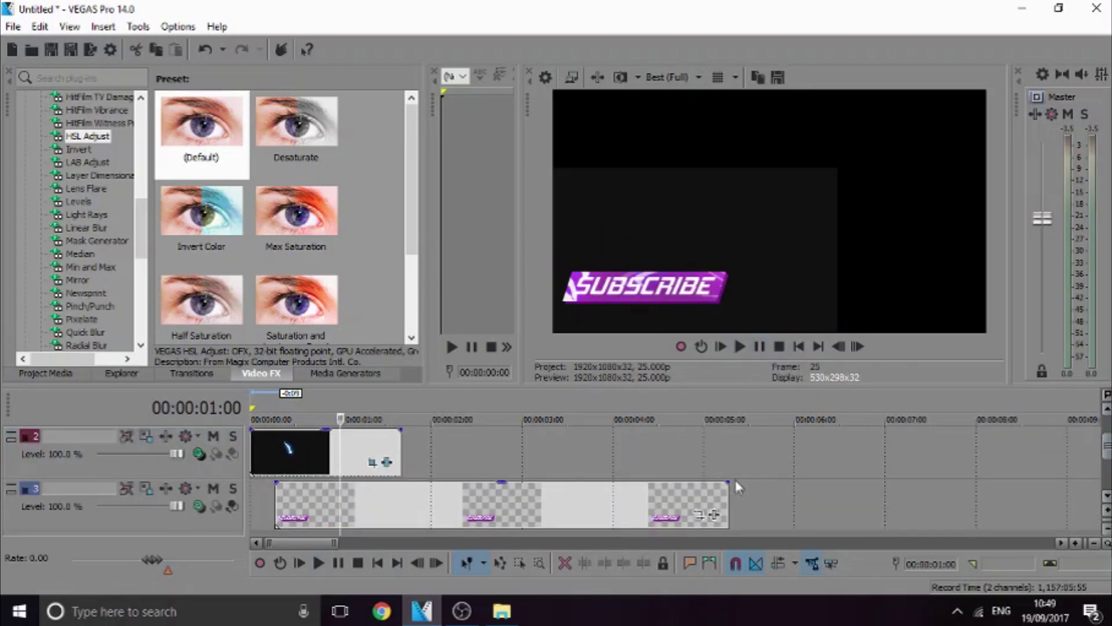
drag(727, 483, 708, 476)
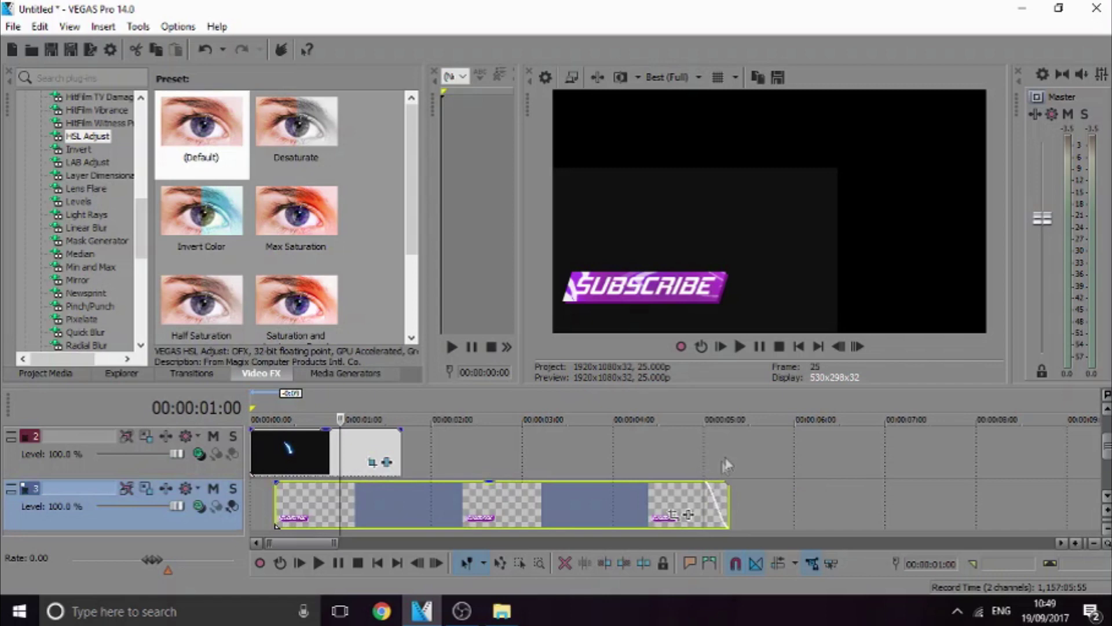